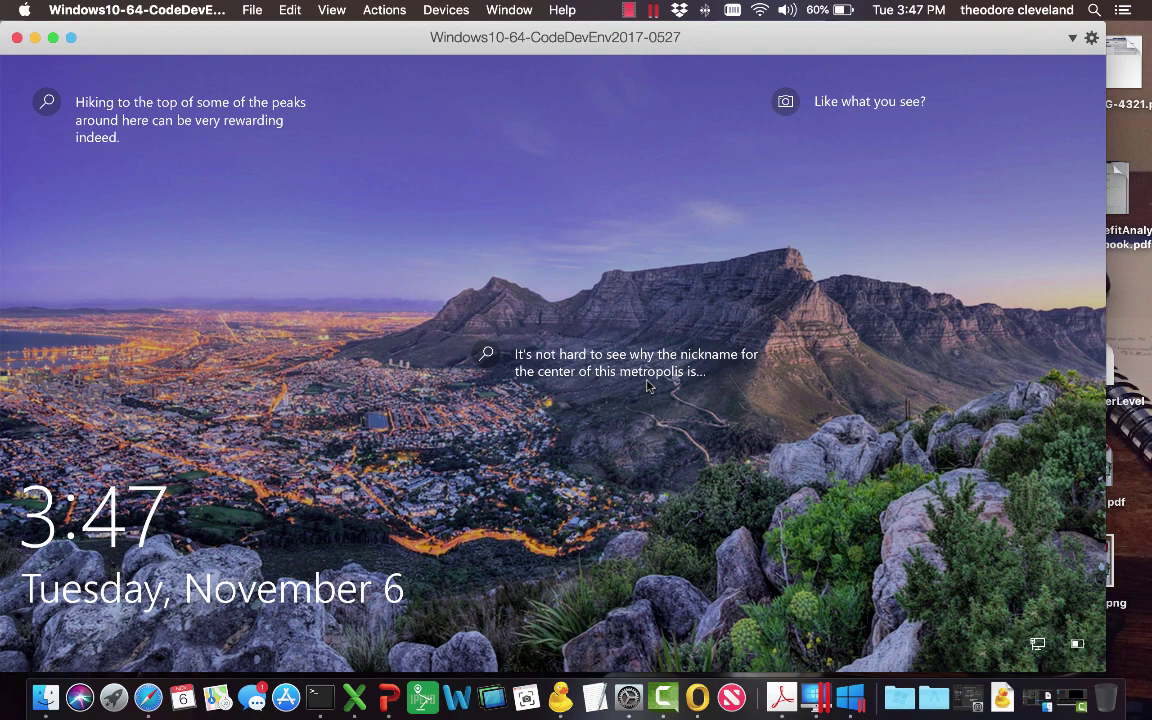
Dismiss the lock screen and sign in to the Windows 10 VM with the account password.
left_click(481, 419)
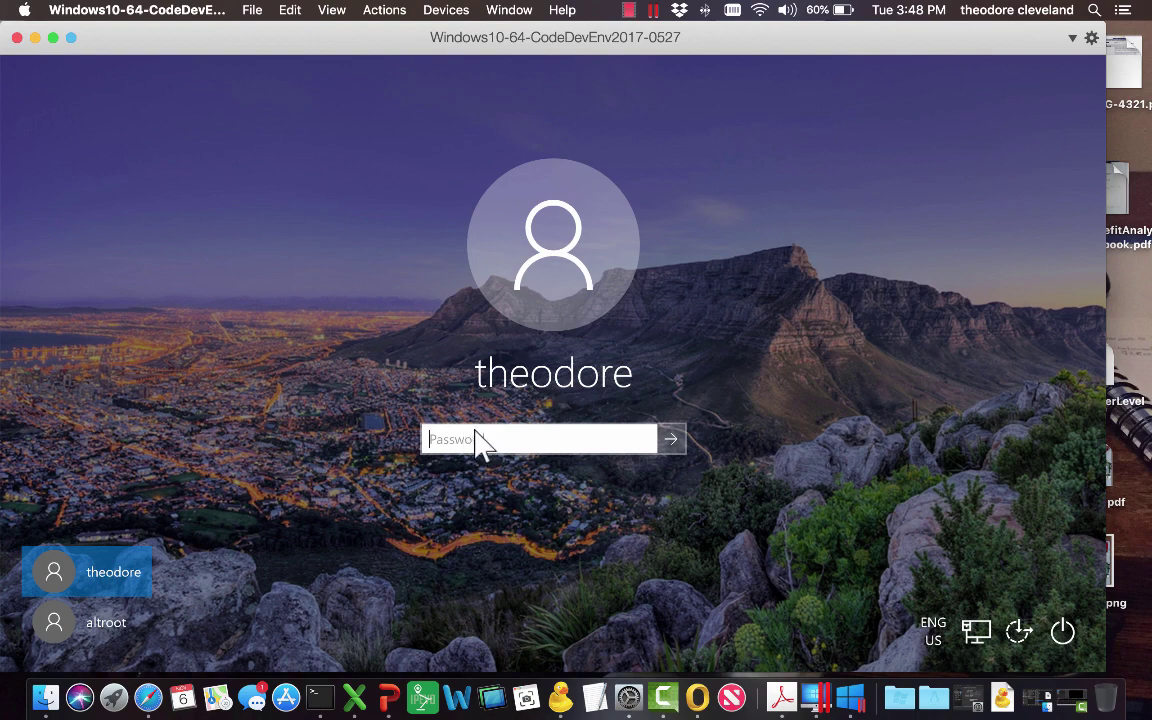
key("ctrl+v")
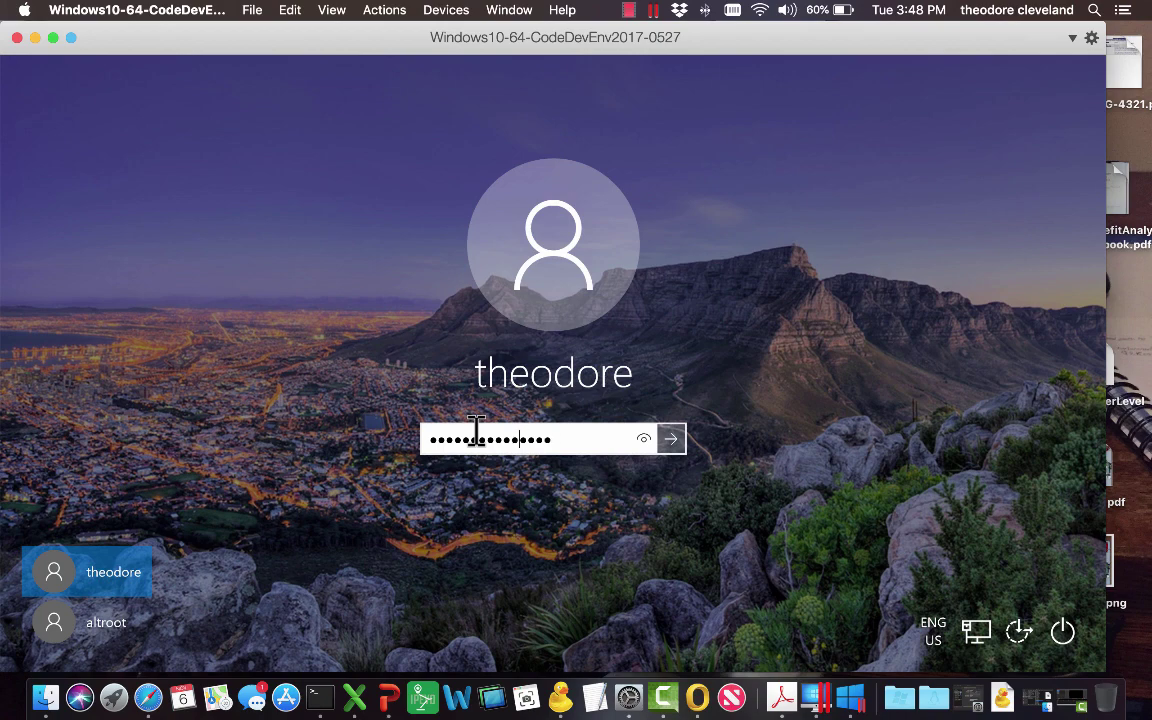
left_click_drag(591, 437, 391, 465)
type("a")
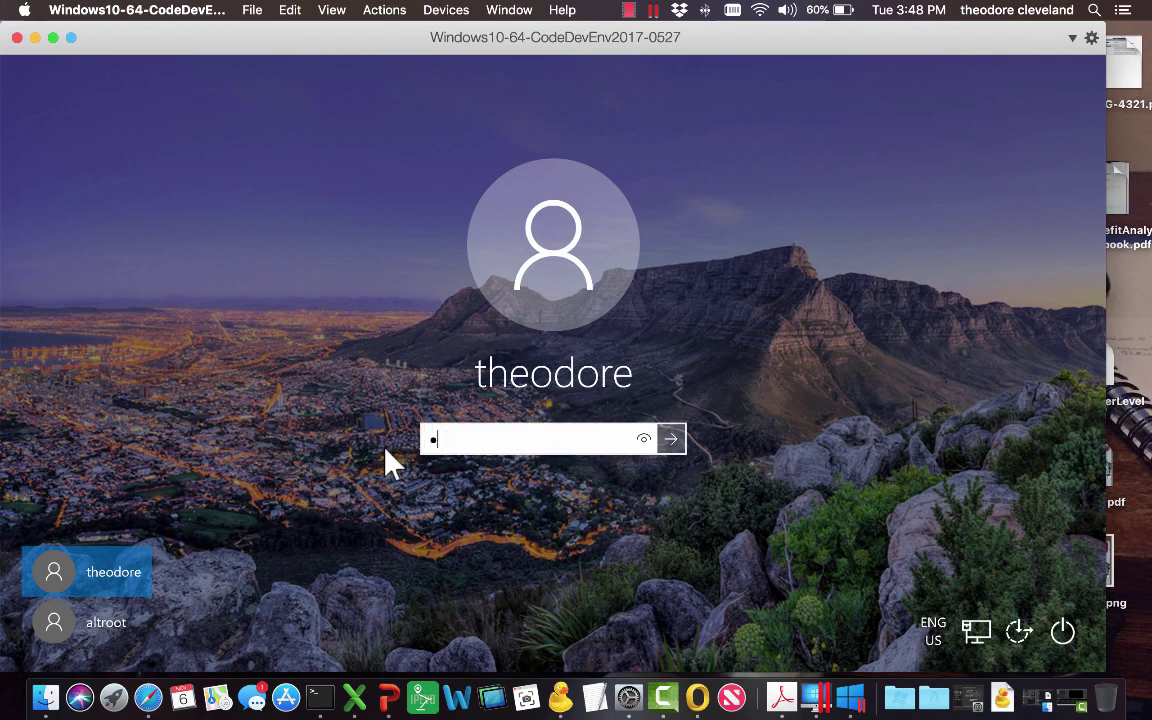
type("••••••••")
key("Return")
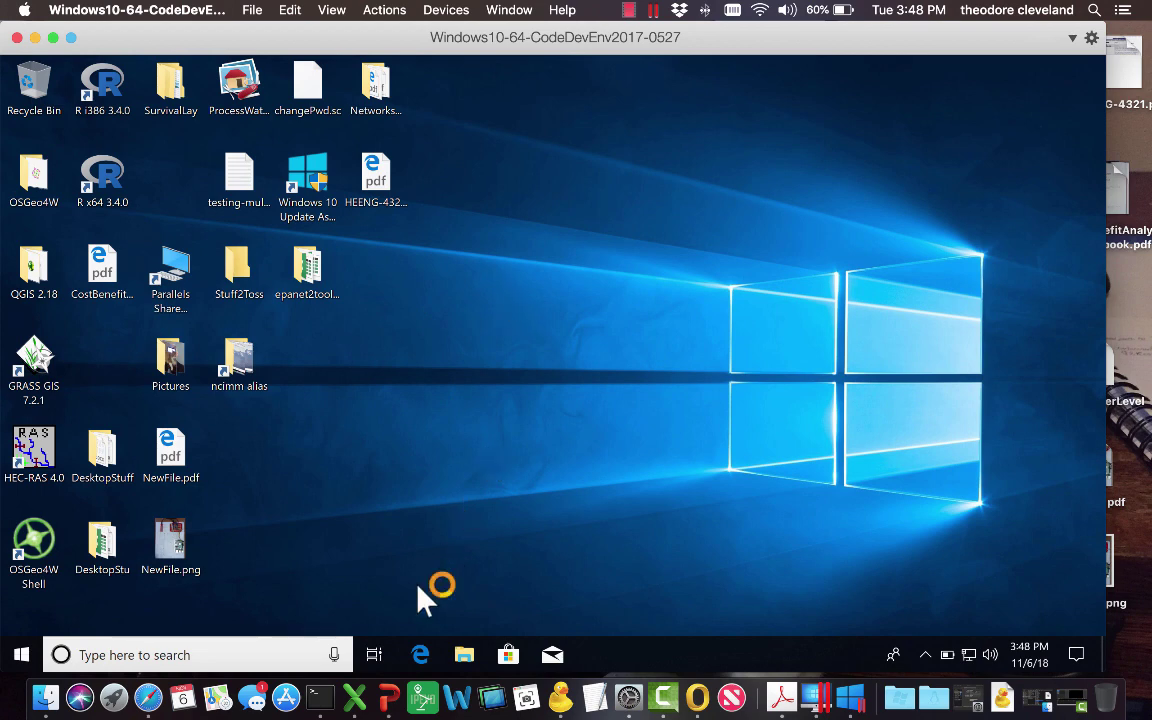
Launch Microsoft Edge, move its window lower and make it taller over the desktop.
left_click(420, 656)
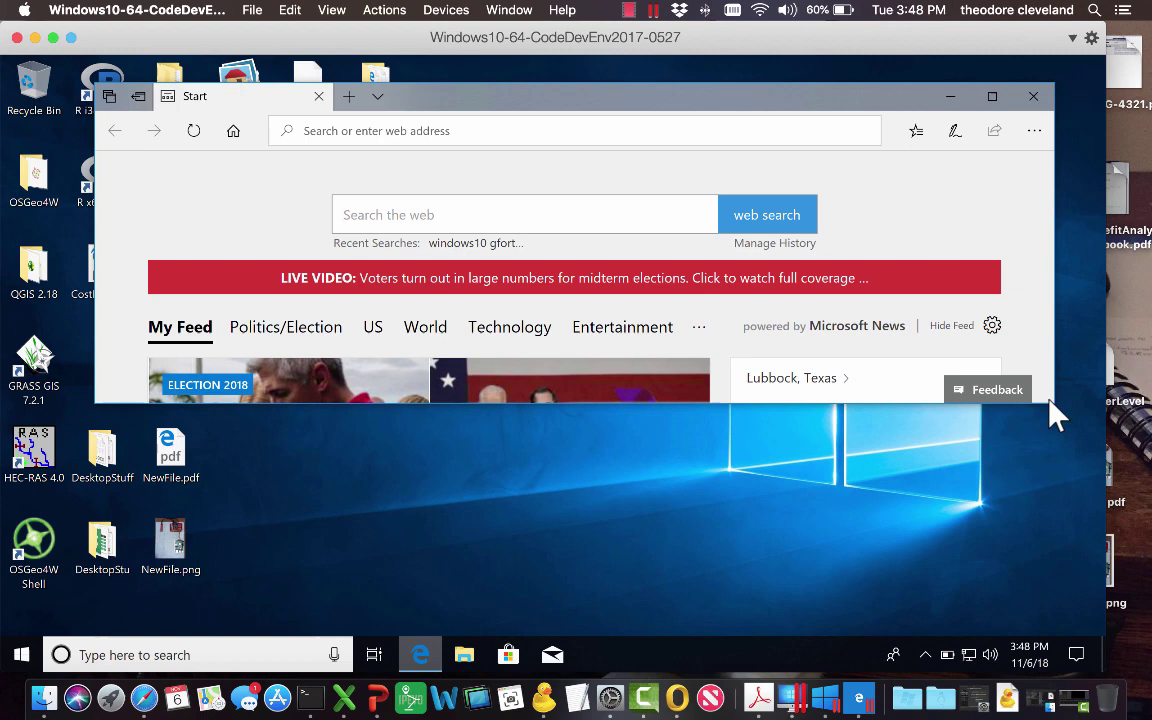
mouse_move(1053, 405)
left_mouse_down()
mouse_move(998, 527)
mouse_move(973, 542)
mouse_move(1042, 419)
left_mouse_up()
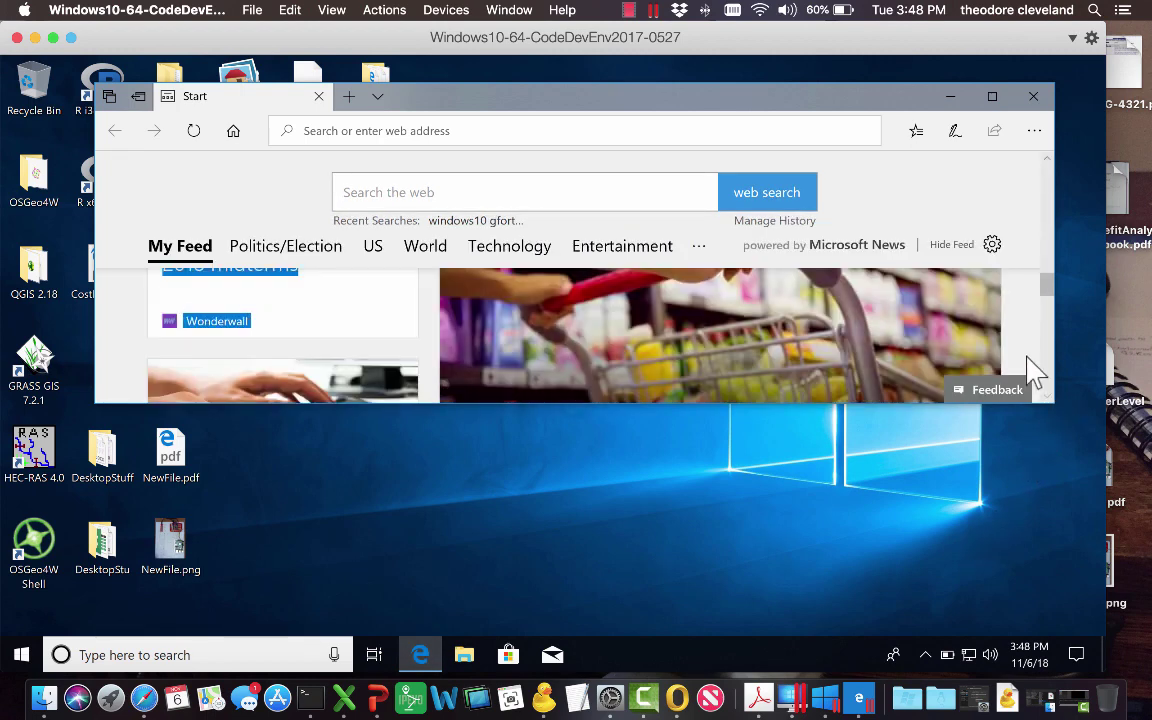
left_click(1028, 370)
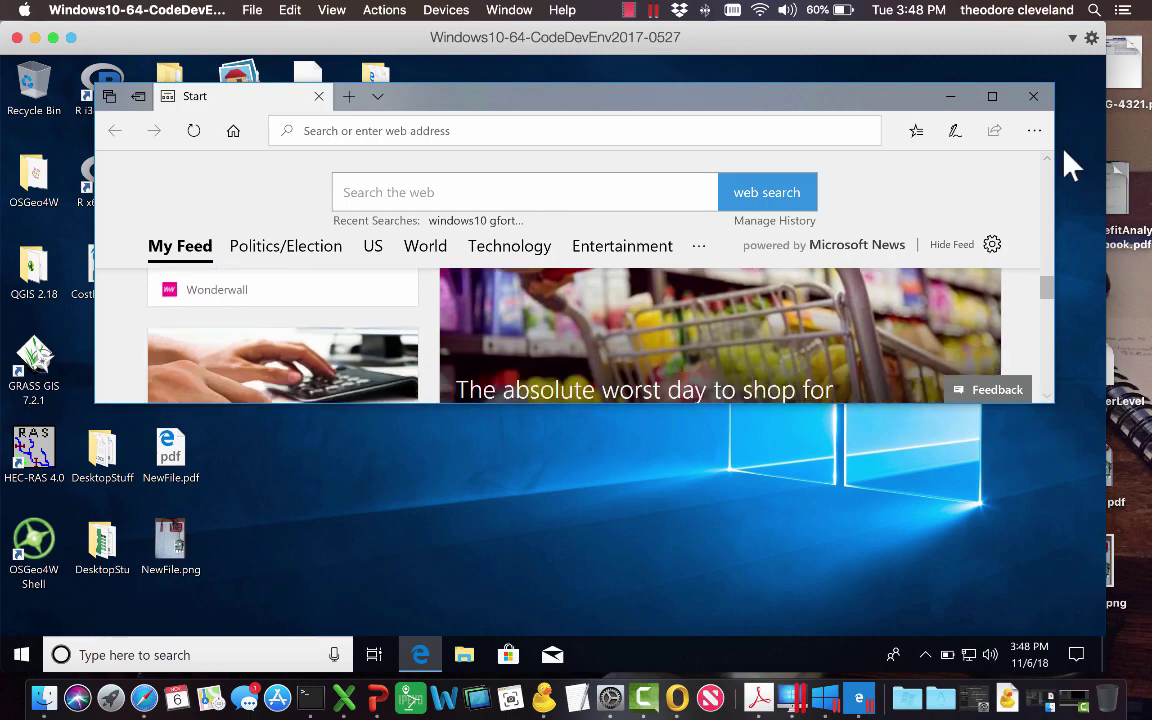
left_click_drag(1052, 80, 1028, 278)
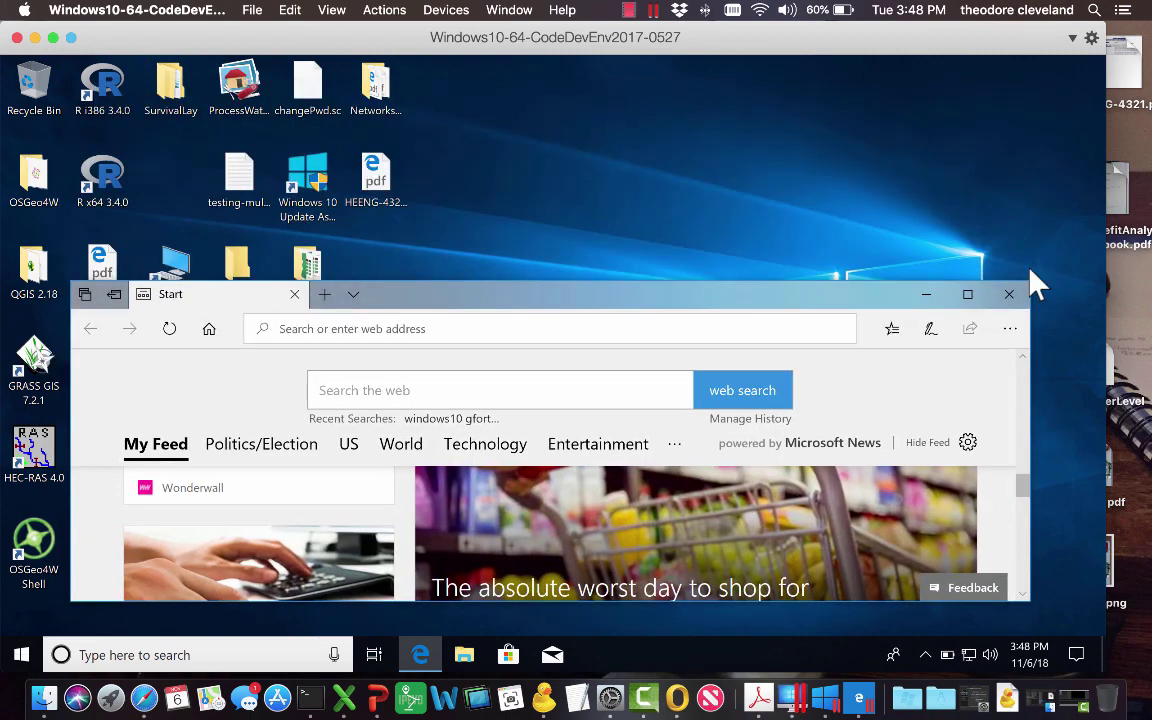
left_click_drag(674, 283, 674, 145)
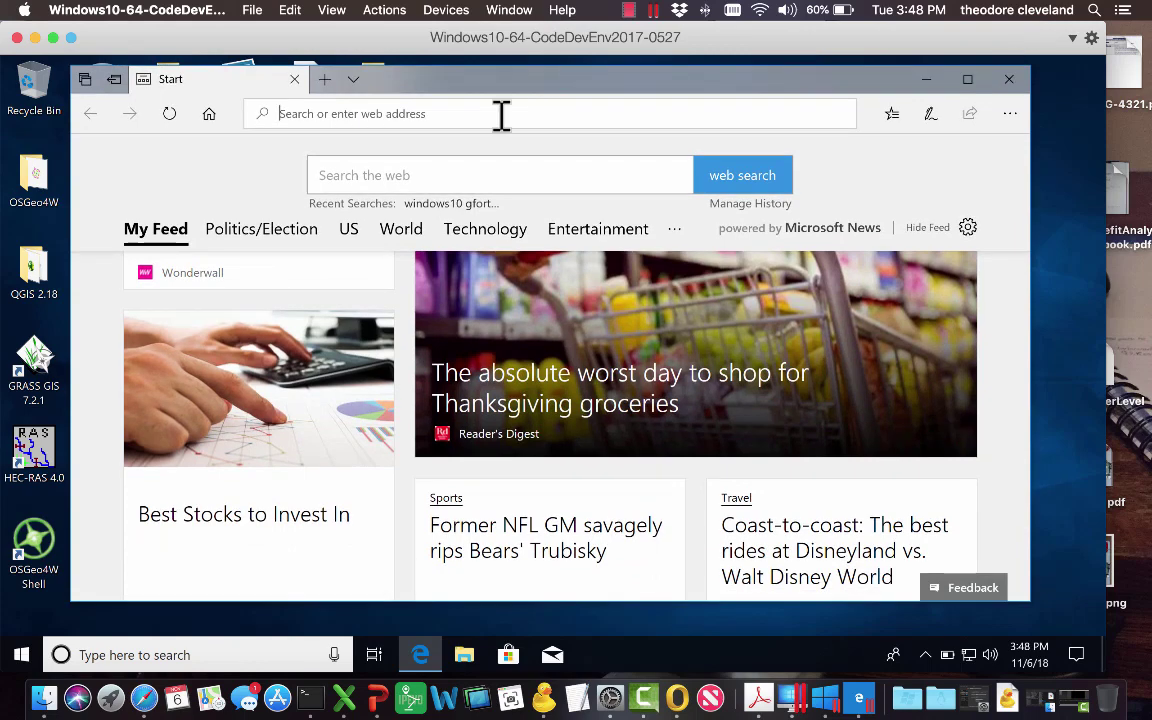
Load the personal web server's home address and open its Software page.
type("theodore-macbookpro.ttu.edu/")
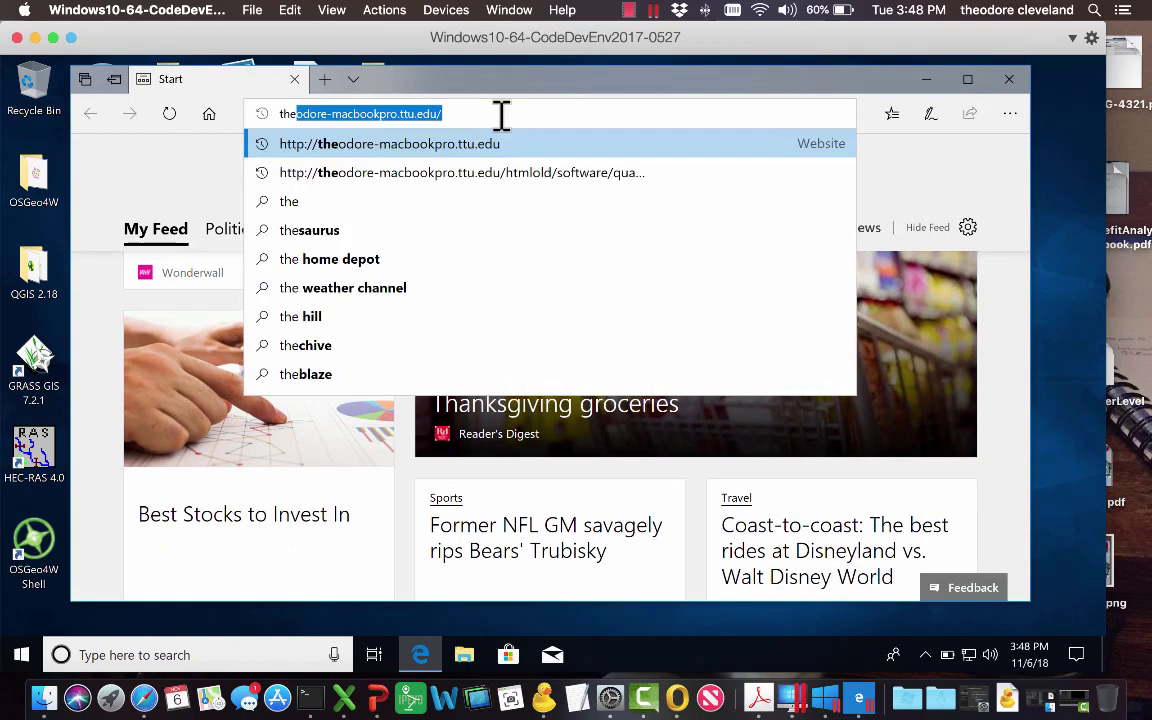
key("Return")
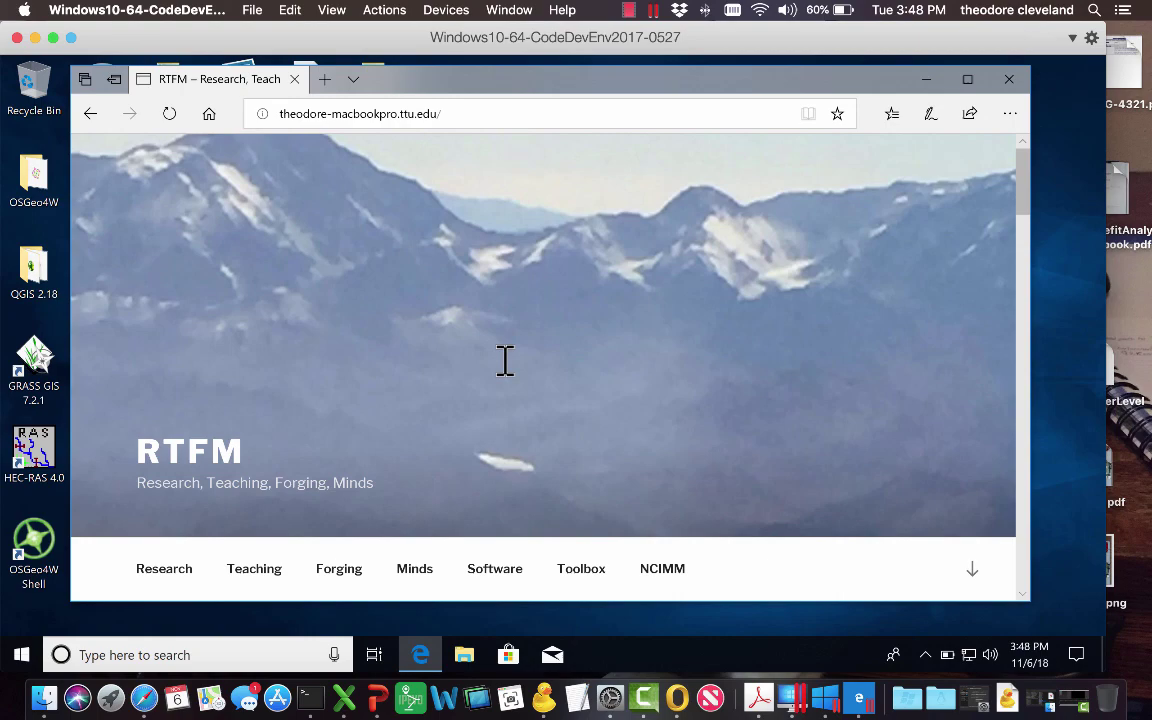
left_click(490, 568)
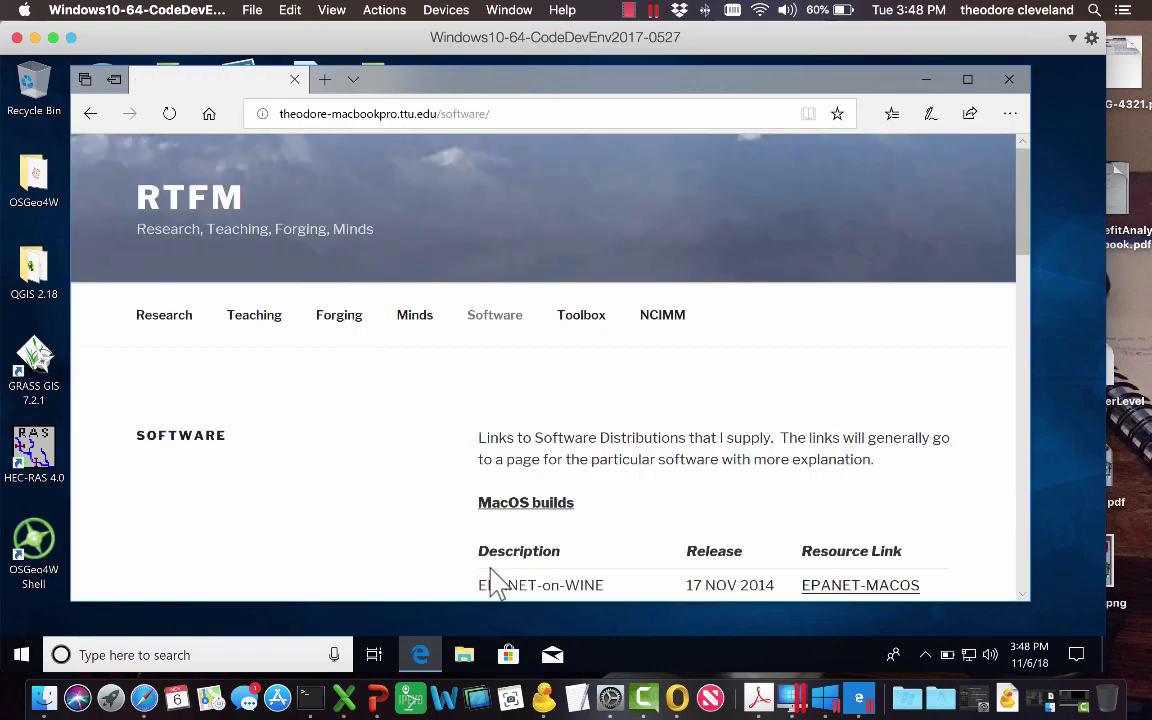
Open QUAL2E Archive, then the 'bin, src, docs, inputs for windows' directory listing.
scroll(500, 490, "down", 15)
scroll(589, 440, "up", 15)
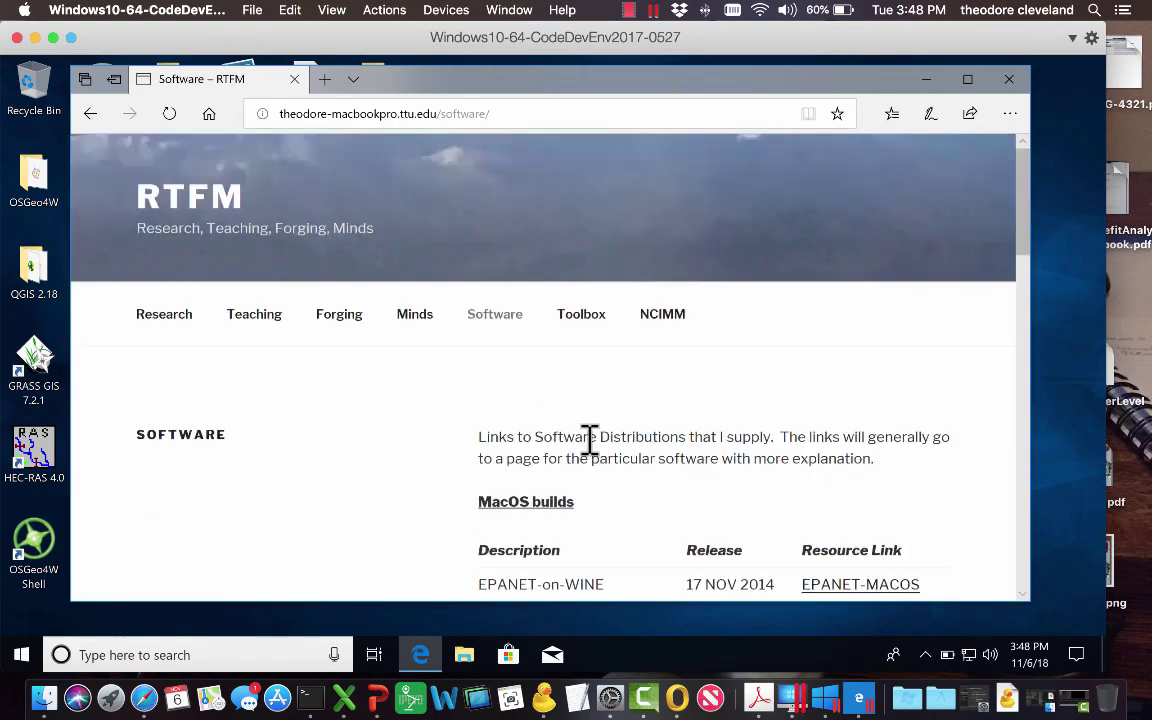
scroll(590, 440, "down", 3)
scroll(590, 440, "up", 2)
scroll(590, 445, "down", 6)
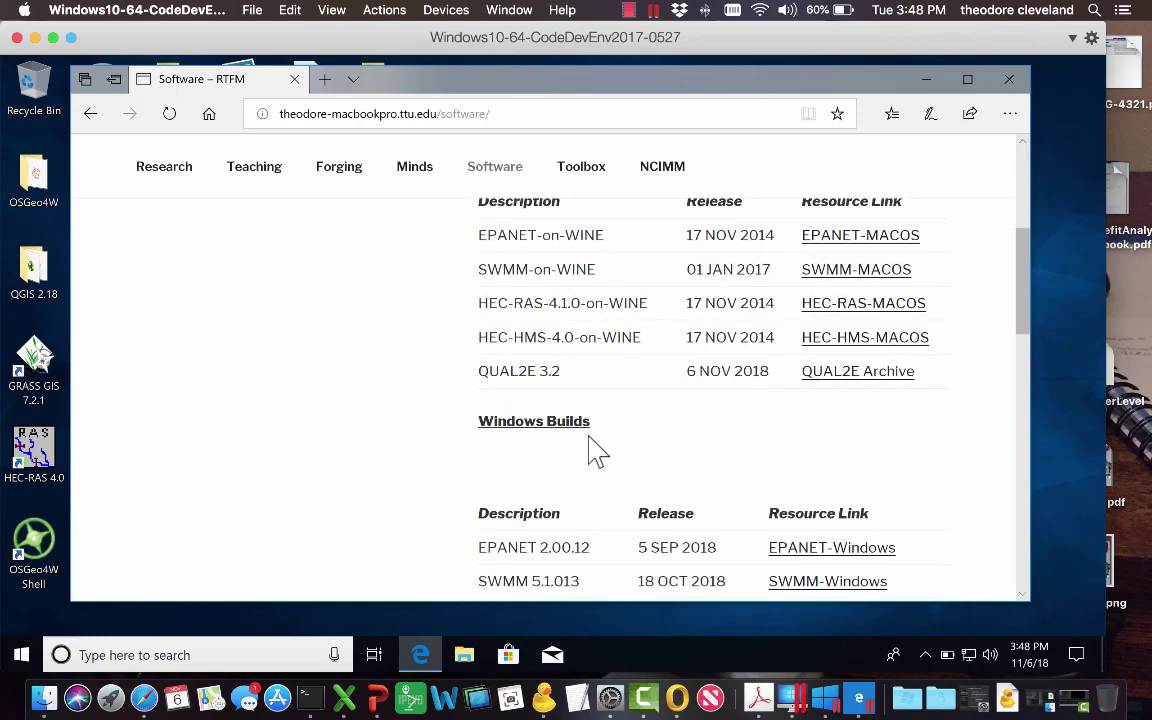
scroll(596, 450, "up", 1)
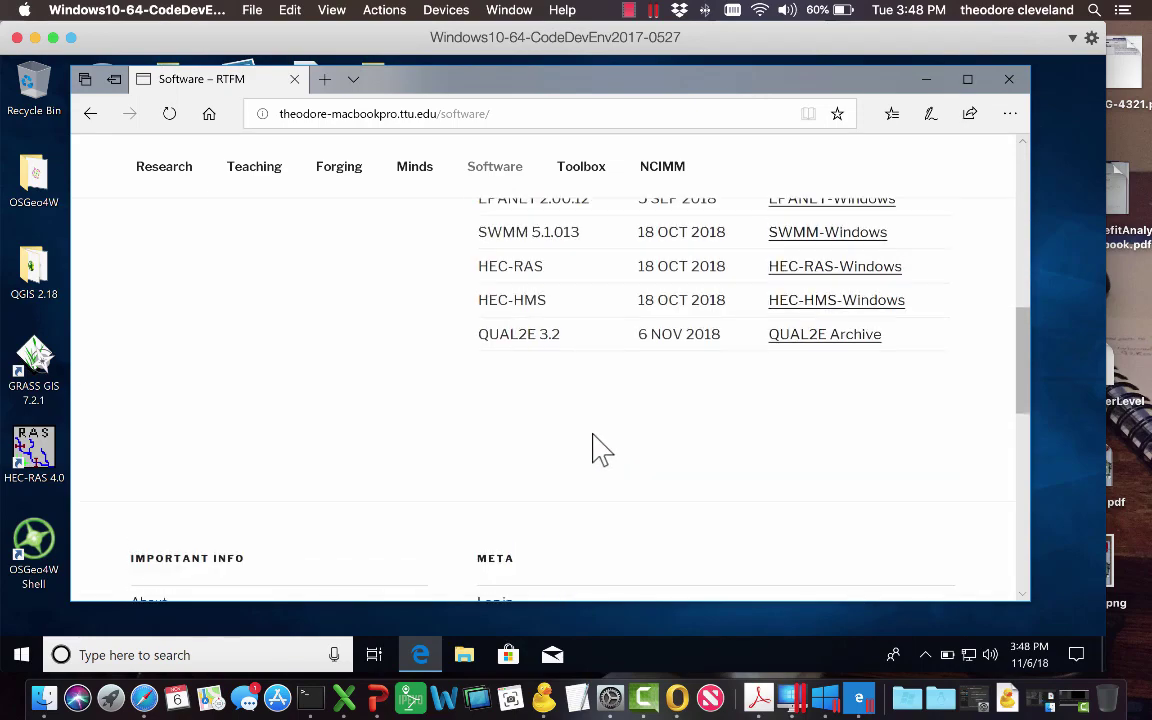
left_click(786, 345)
scroll(463, 406, "down", 5)
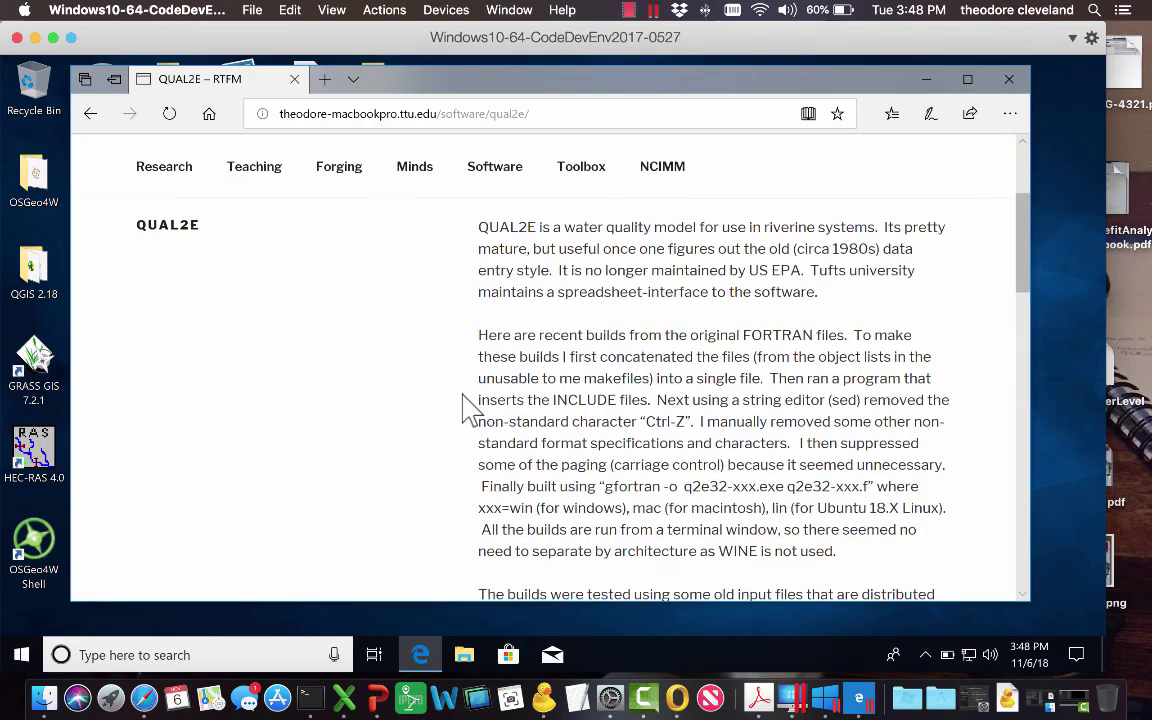
scroll(463, 406, "down", 5)
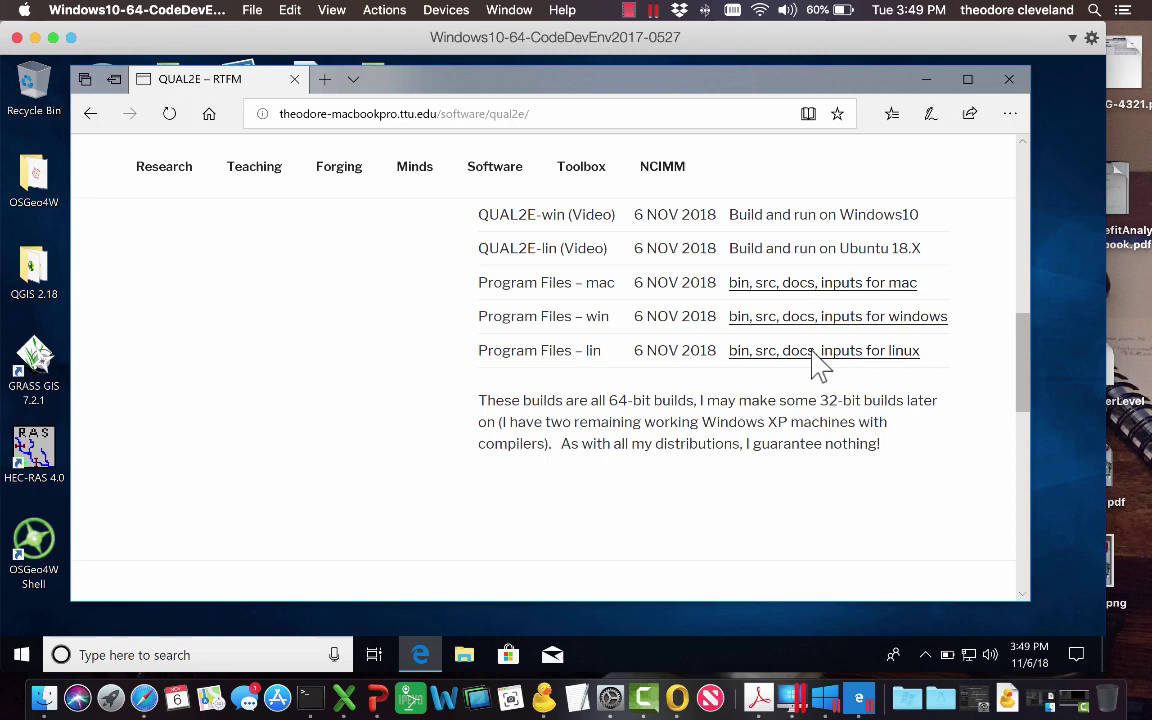
left_click(805, 317)
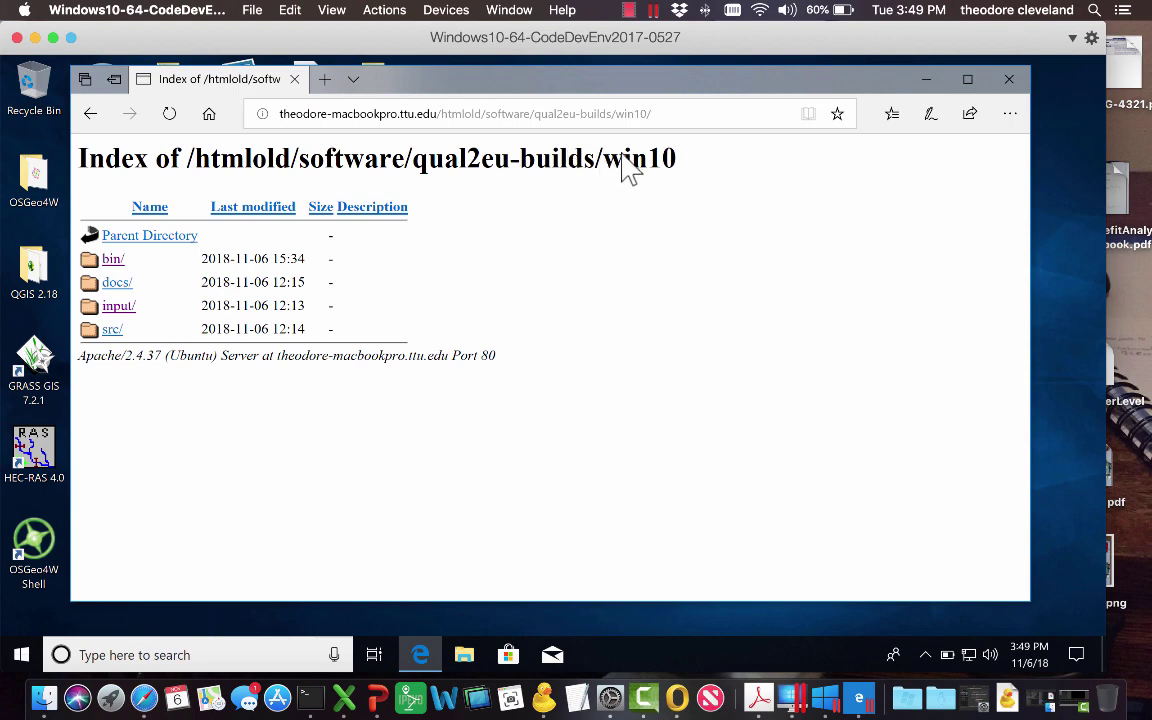
Move Edge to the right and open the bin/ folder of the Windows build.
left_click_drag(432, 82, 1075, 100)
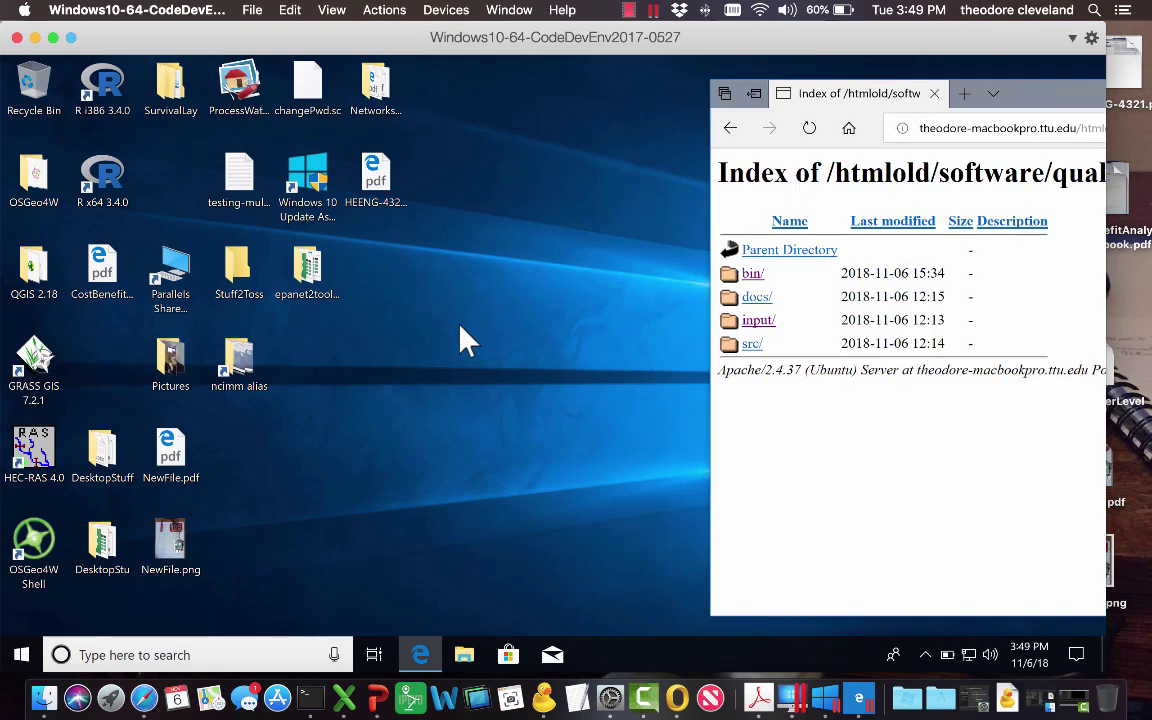
left_click(752, 274)
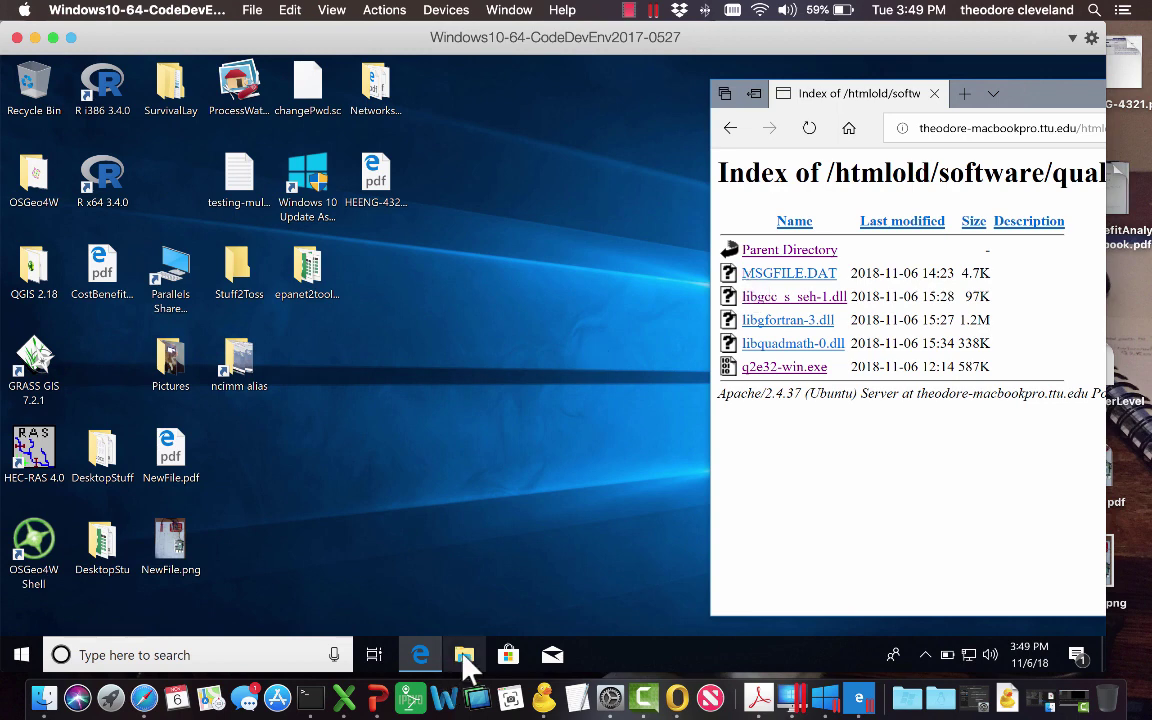
Open File Explorer and browse C:\Users\<user> to the Downloads folder.
left_click(464, 656)
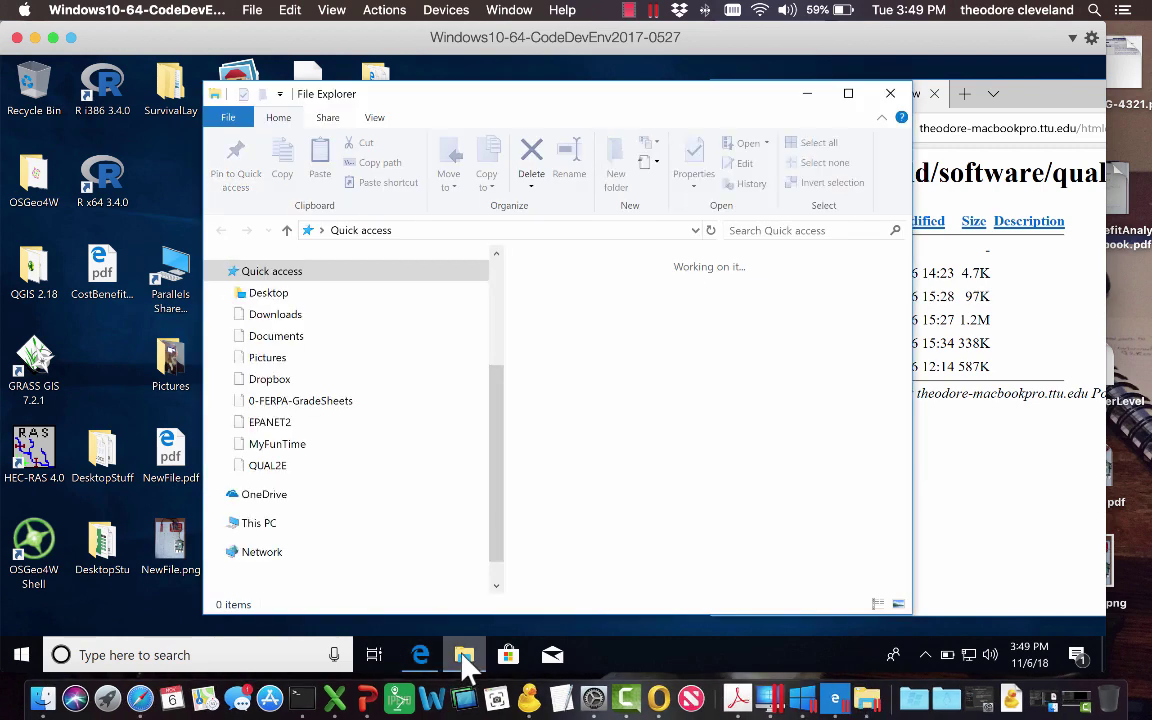
scroll(342, 350, "down", 3)
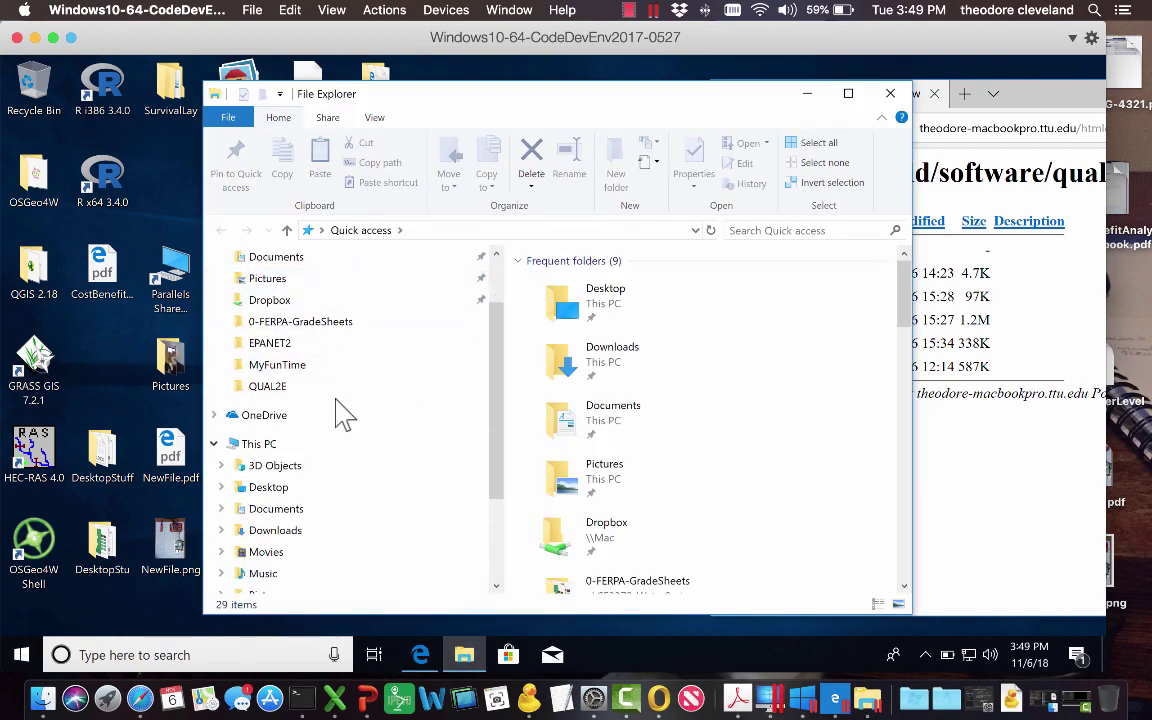
scroll(335, 418, "down", 2)
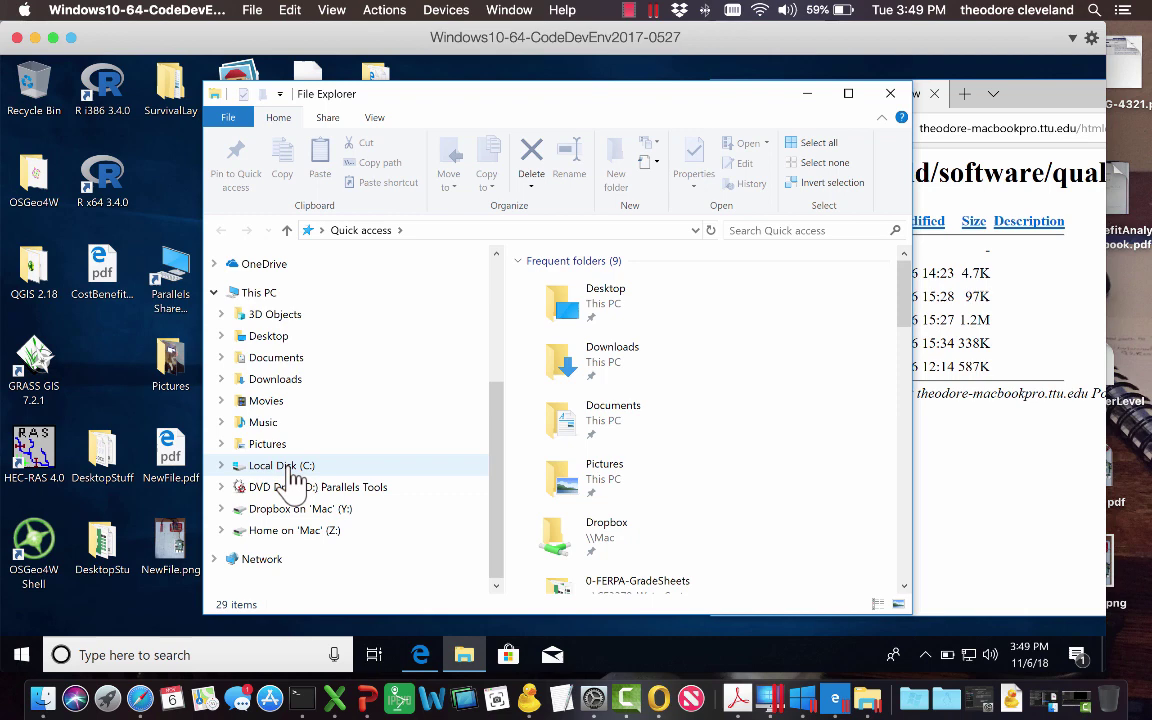
left_click(330, 466)
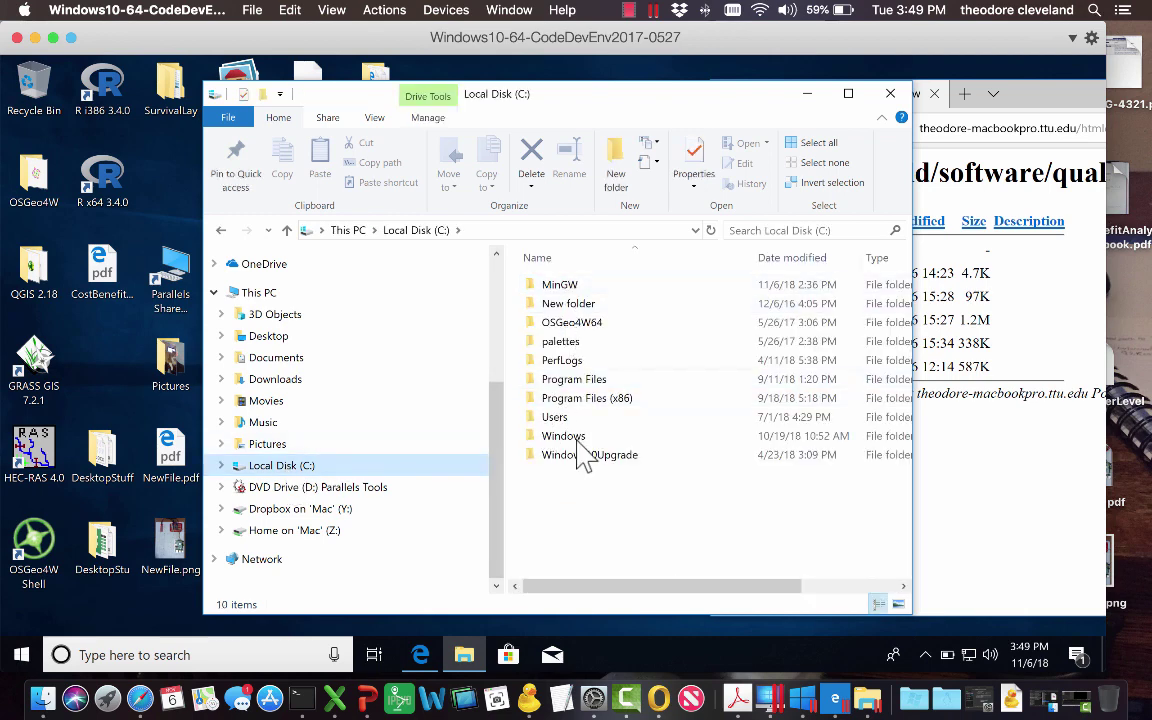
double_click(558, 417)
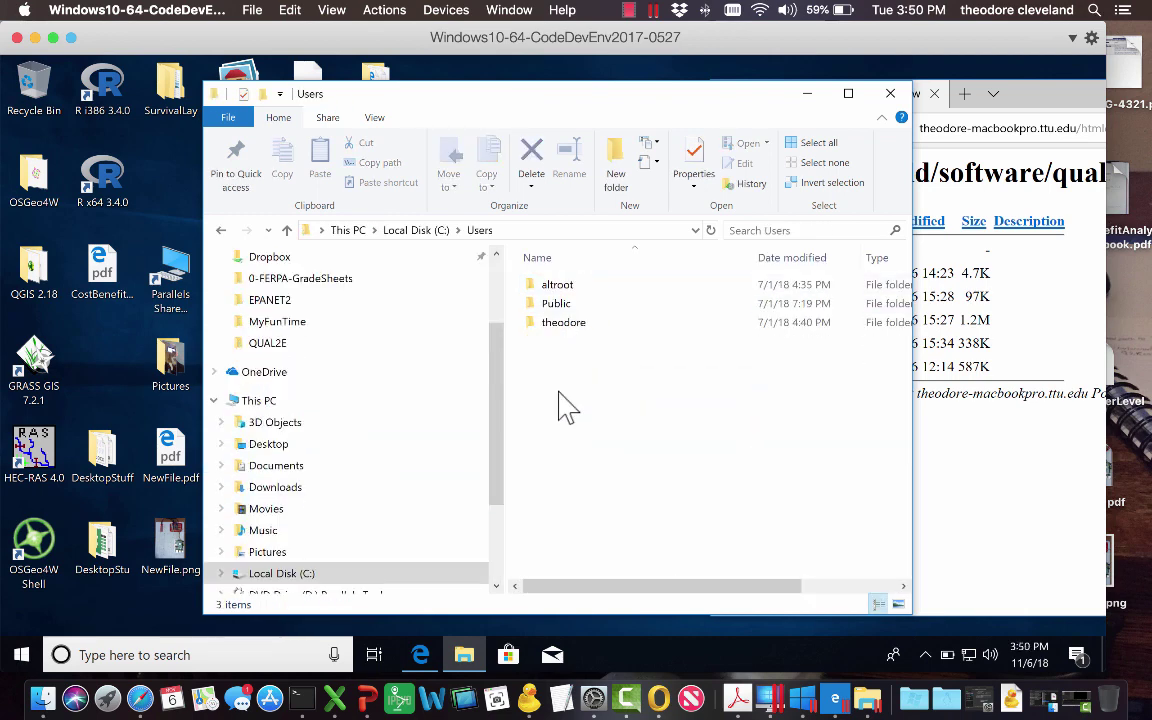
double_click(558, 323)
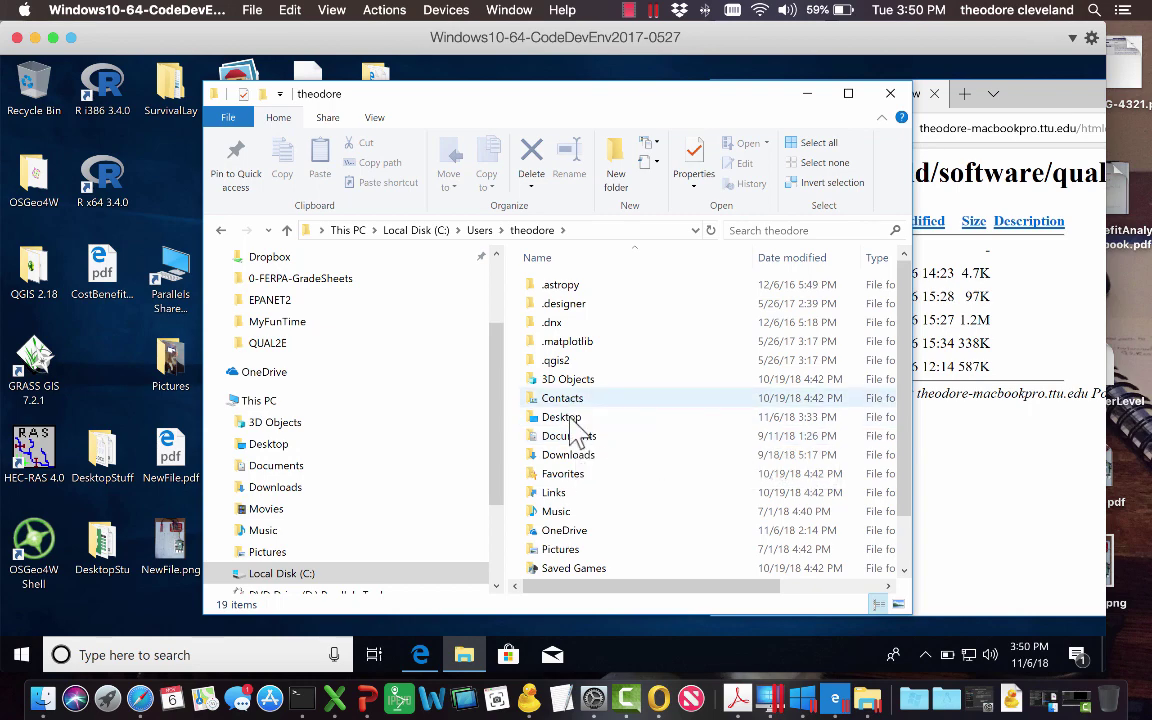
double_click(575, 453)
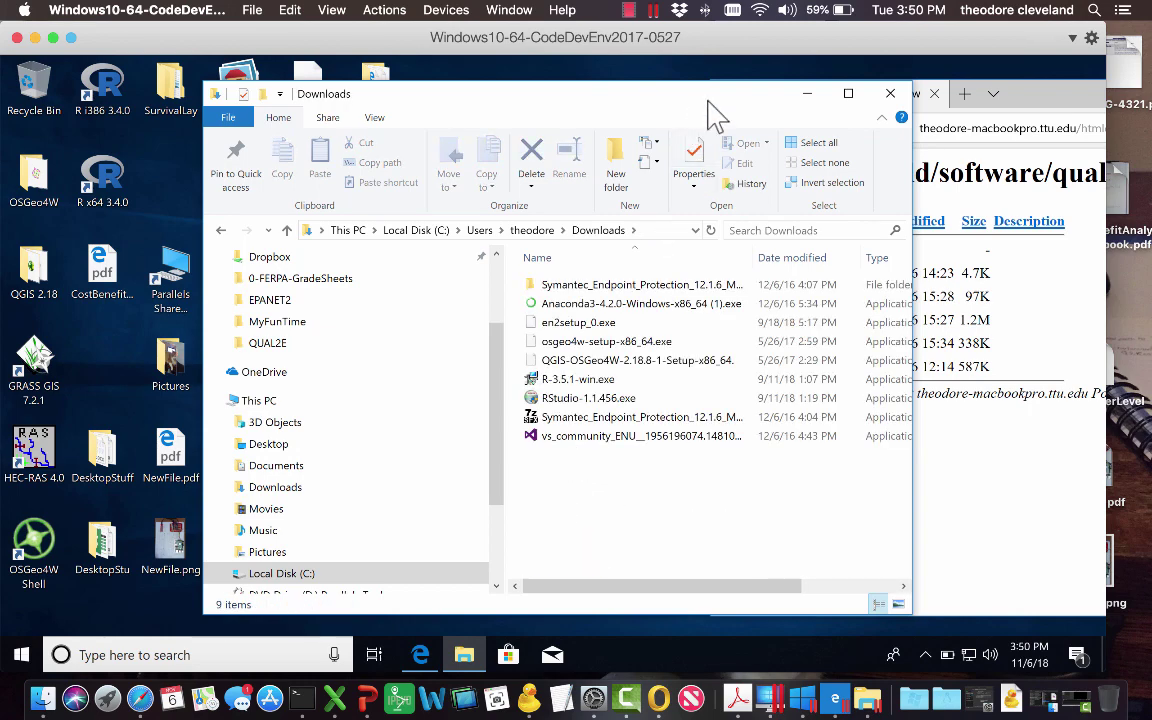
Move Explorer up-left and bring the Edge bin listing forward beside it.
left_click_drag(713, 107, 537, 90)
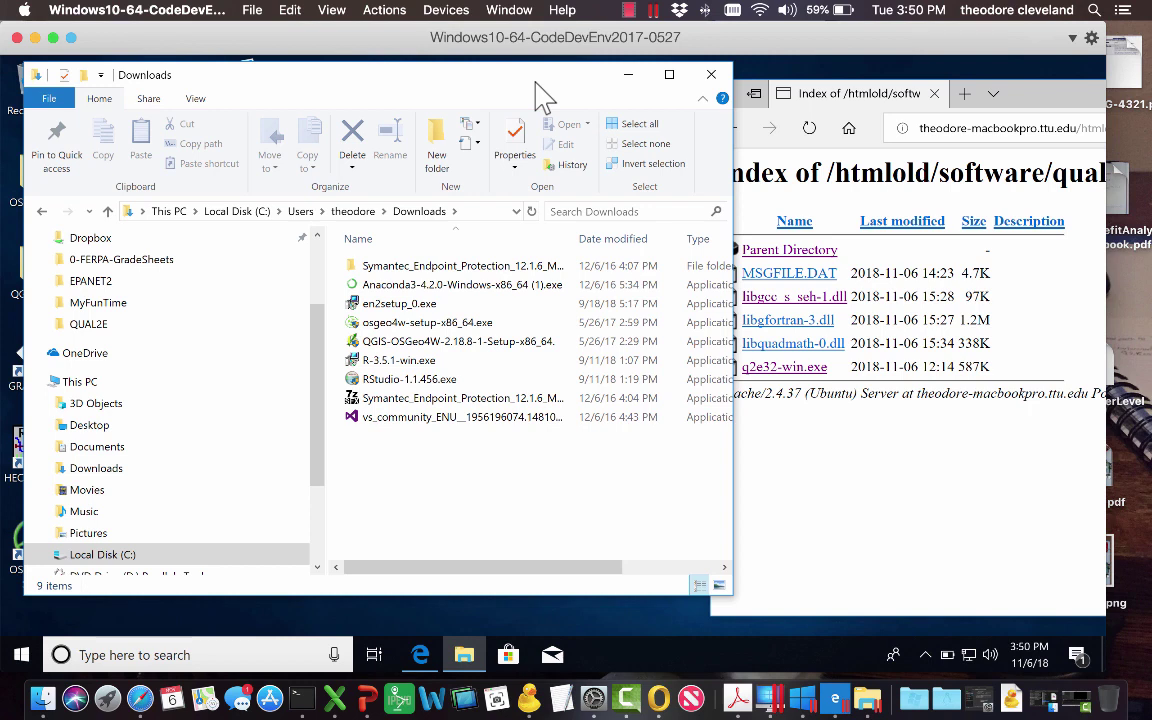
left_click(806, 460)
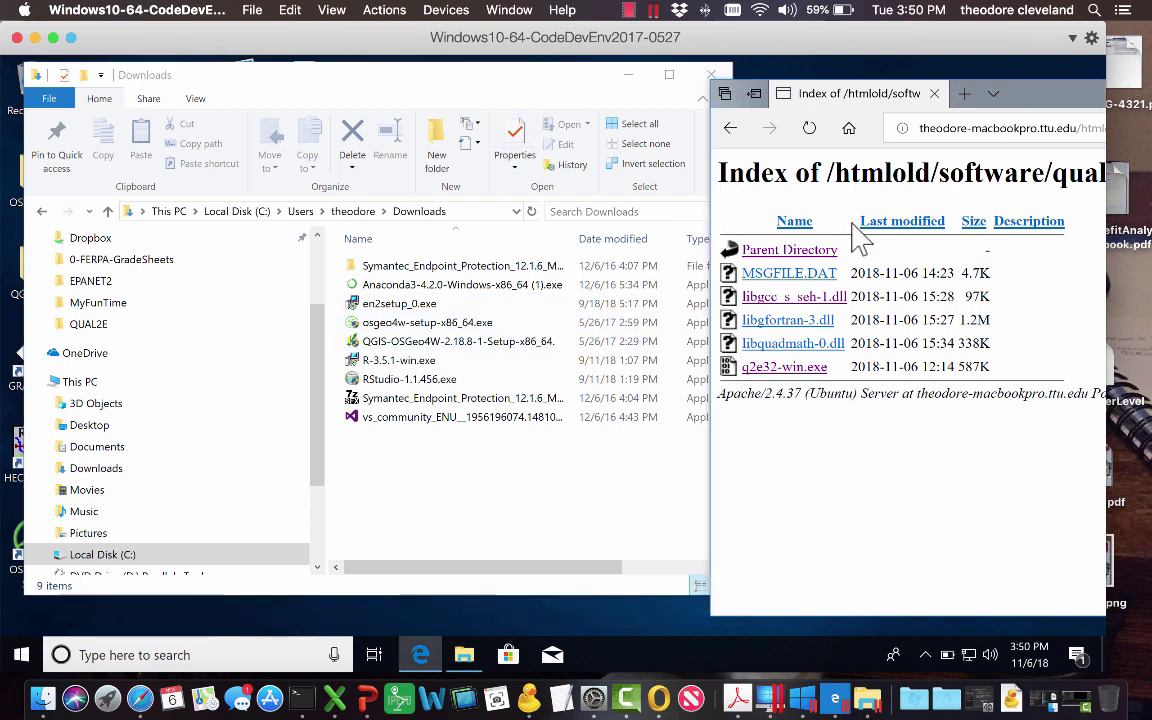
left_click_drag(955, 100, 1006, 100)
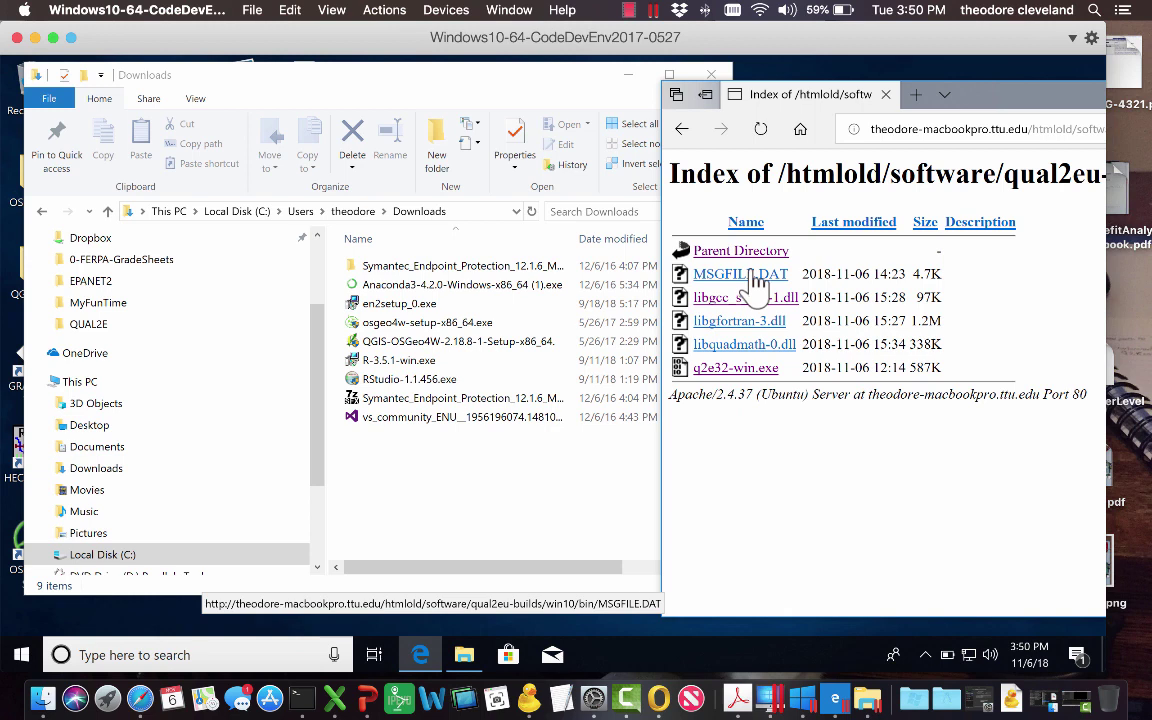
Start saving q2e32-win.exe and browse the save location to Desktop\QUAL2E.
right_click(735, 375)
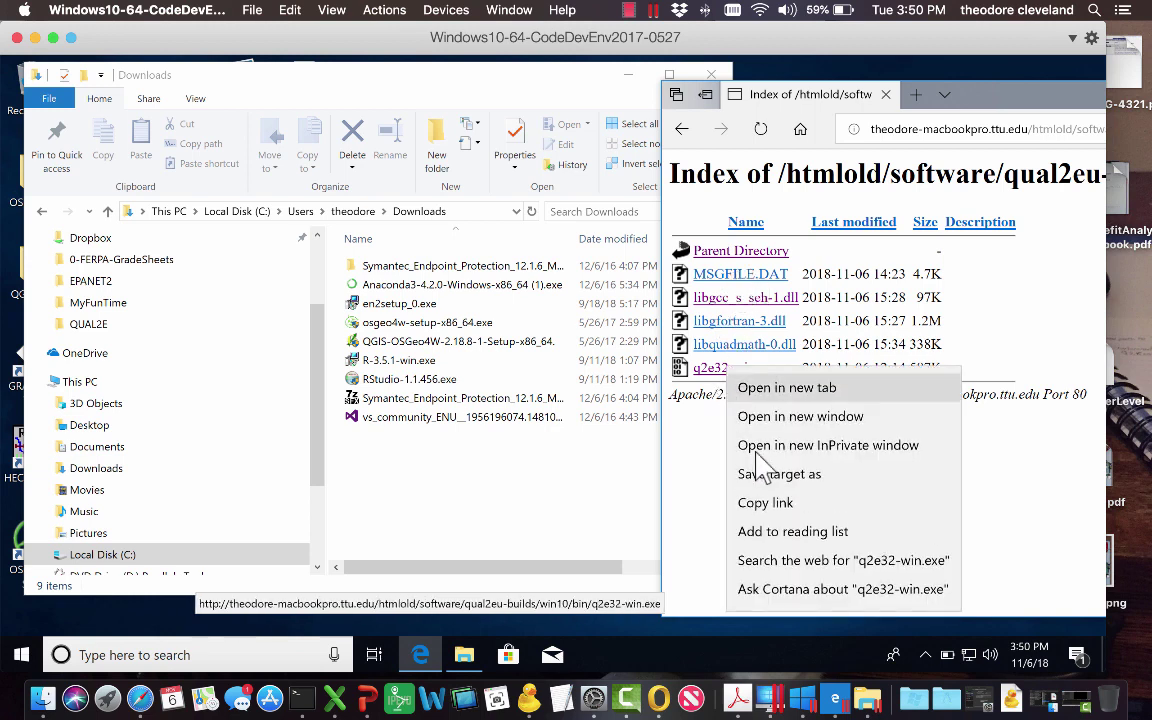
left_click(766, 476)
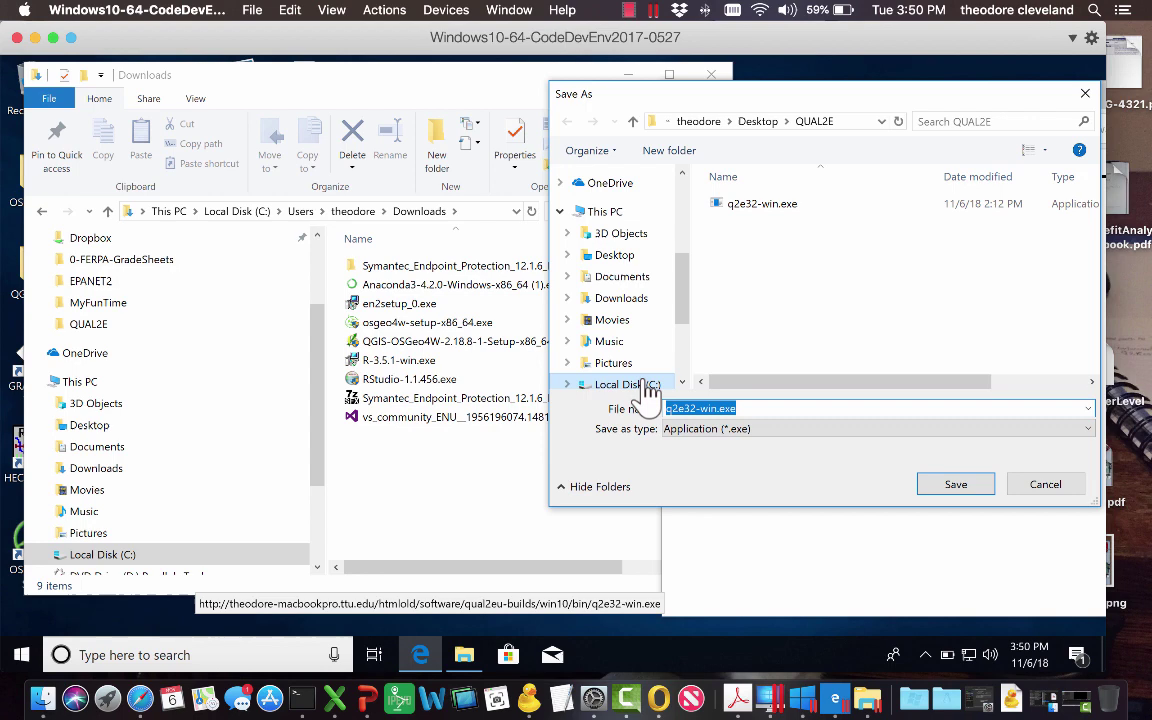
left_click(97, 427)
scroll(415, 402, "right", 2)
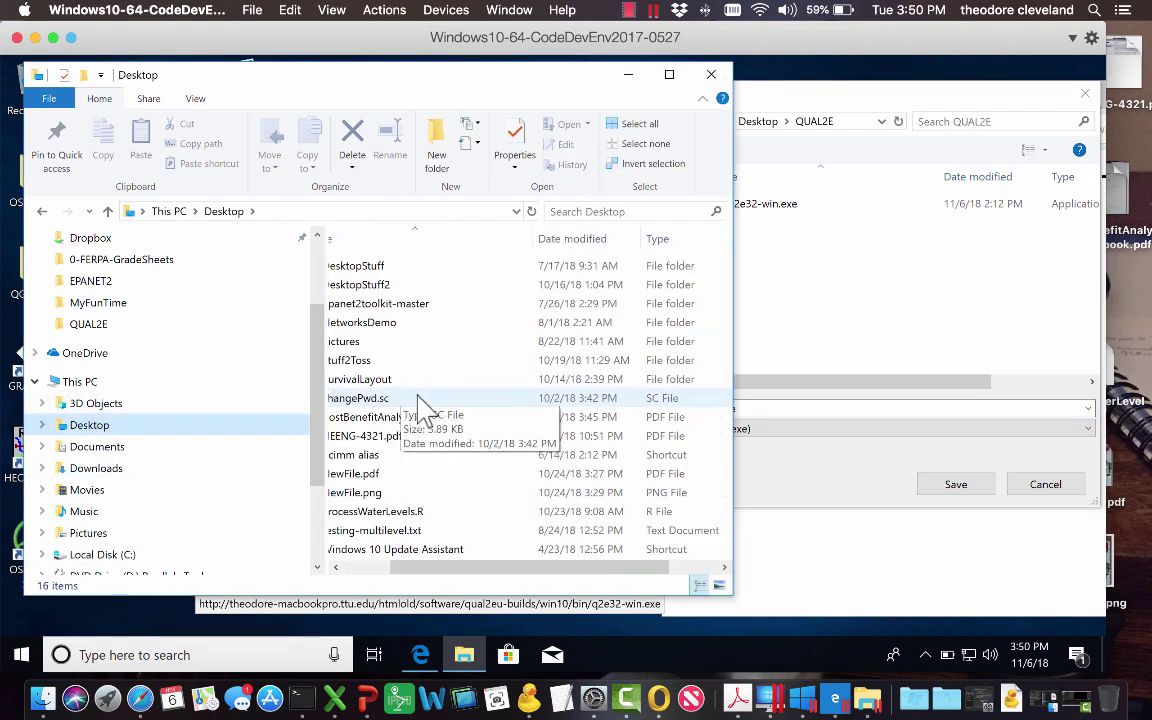
scroll(411, 398, "left", 2)
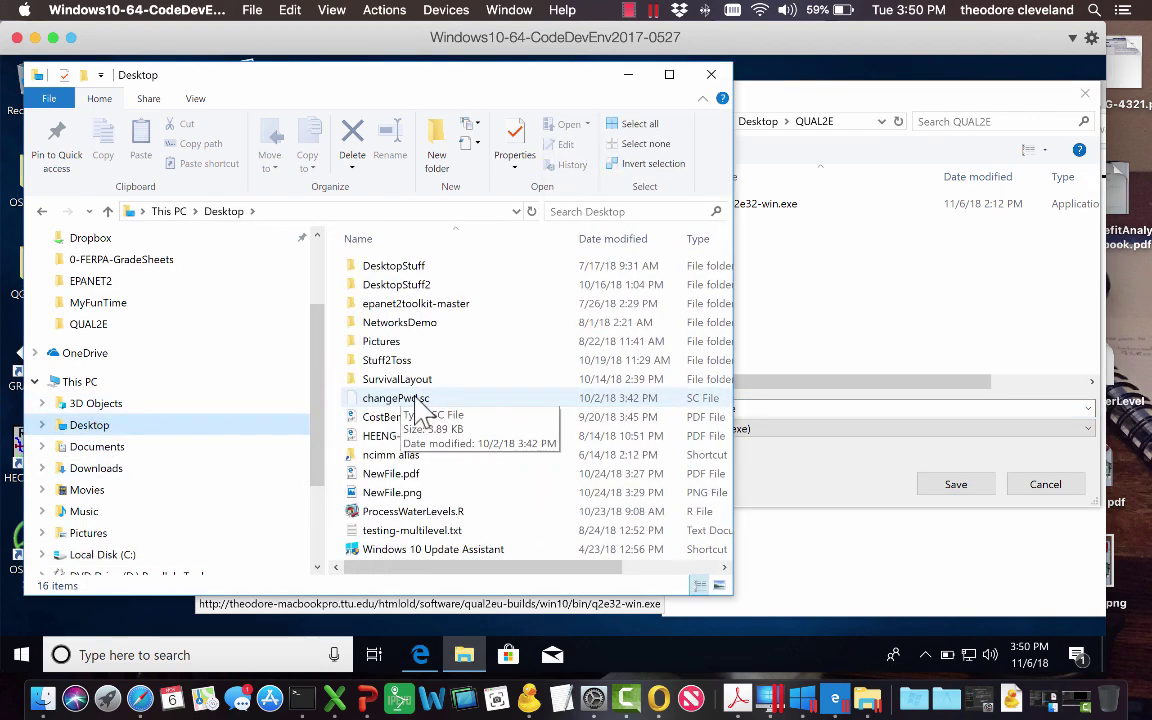
left_click(120, 554)
double_click(378, 402)
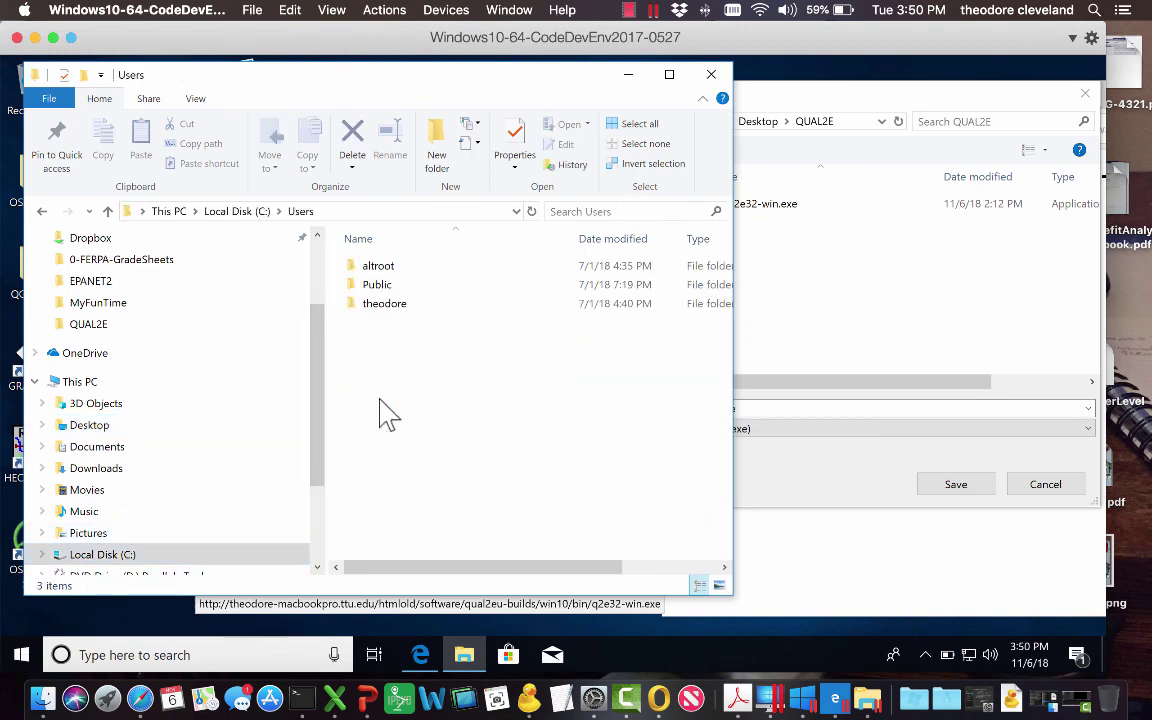
double_click(396, 302)
double_click(390, 400)
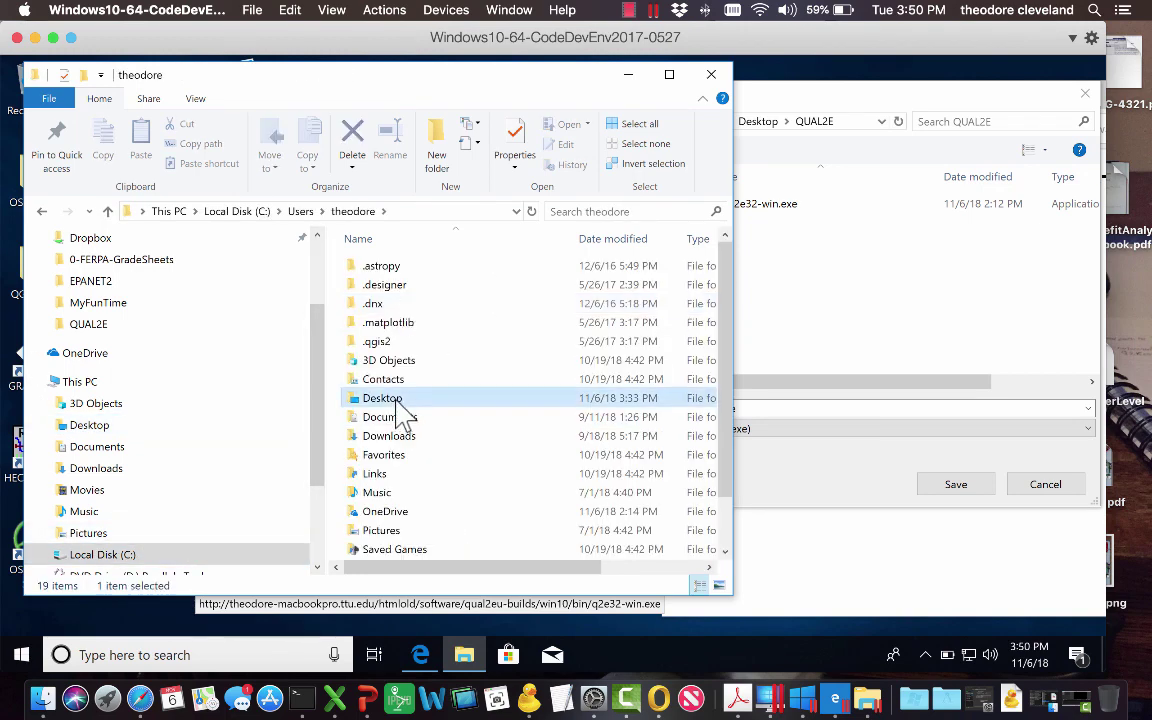
double_click(388, 305)
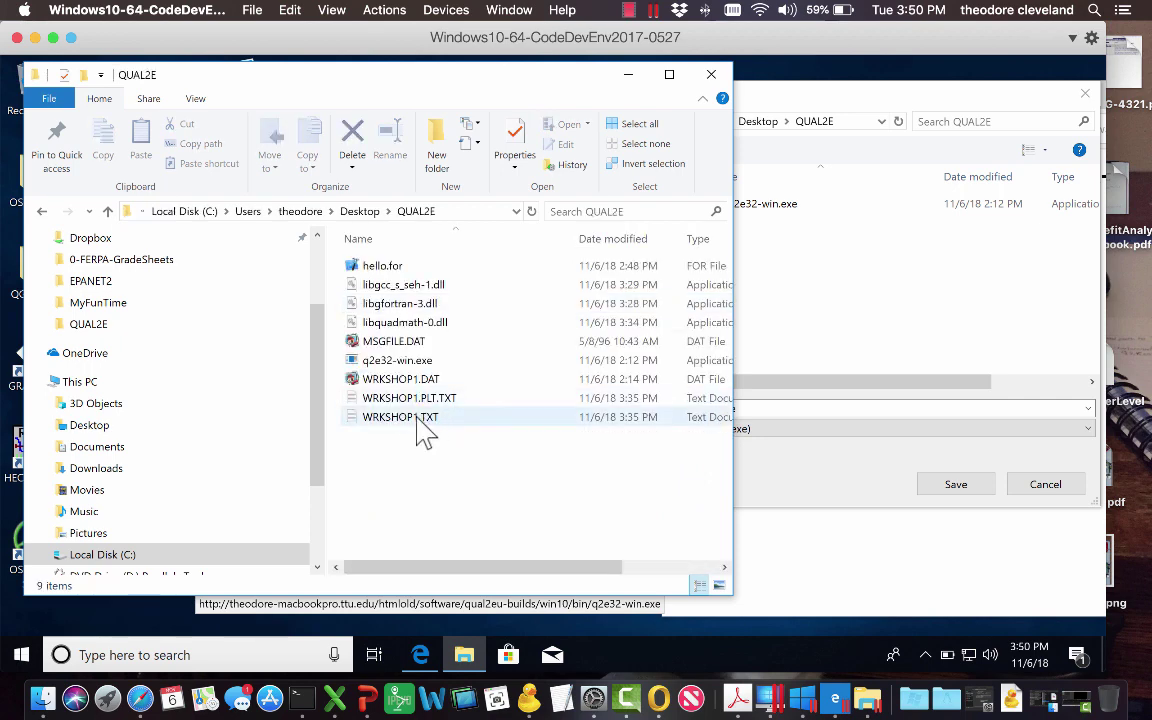
Delete the nine old files in QUAL2E and save q2e32-win.exe there.
left_click(399, 268)
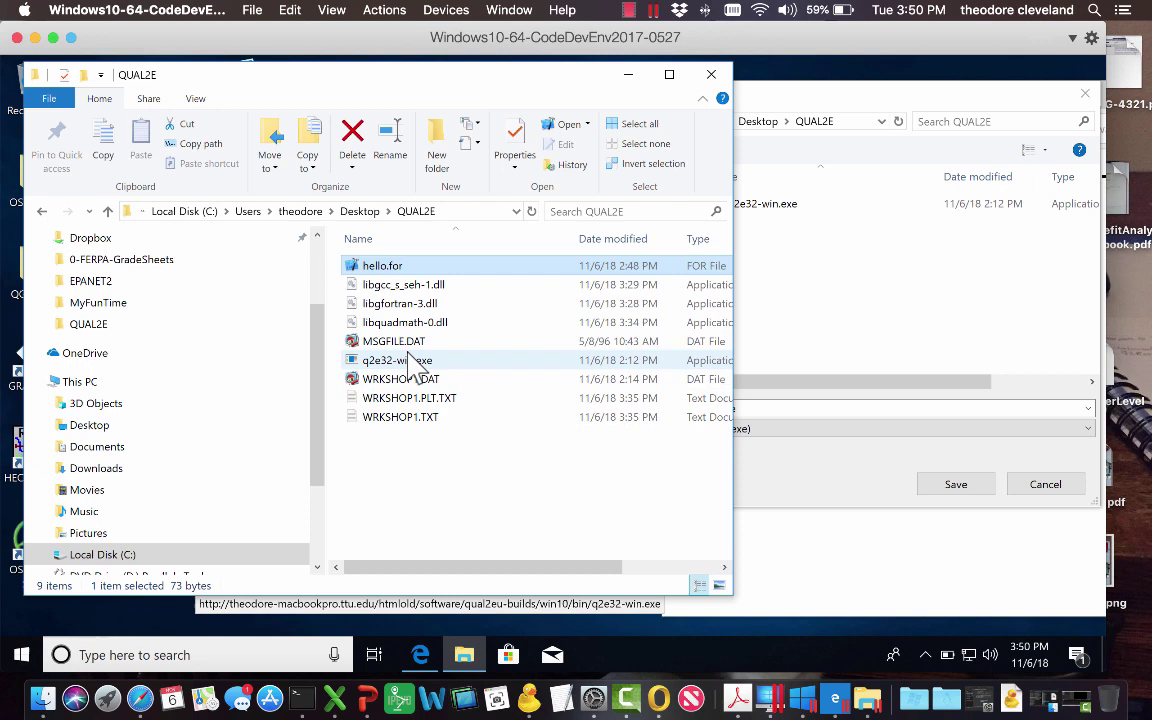
left_click(408, 418, "shift")
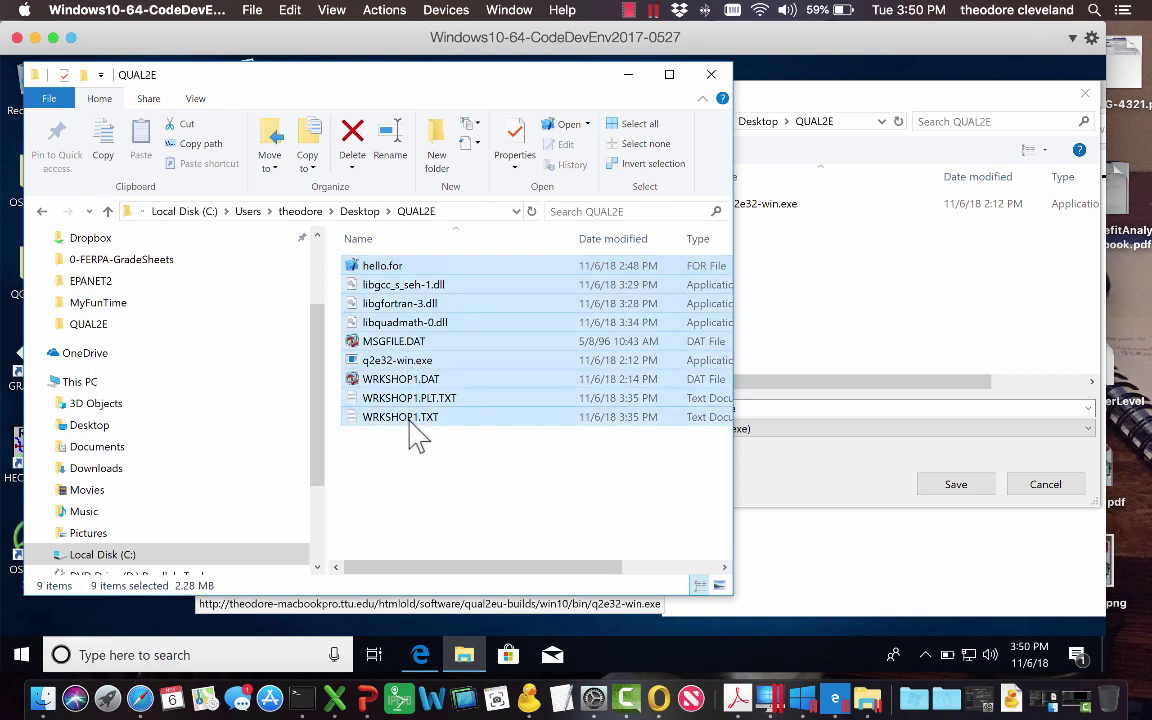
key("Delete")
left_click(825, 347)
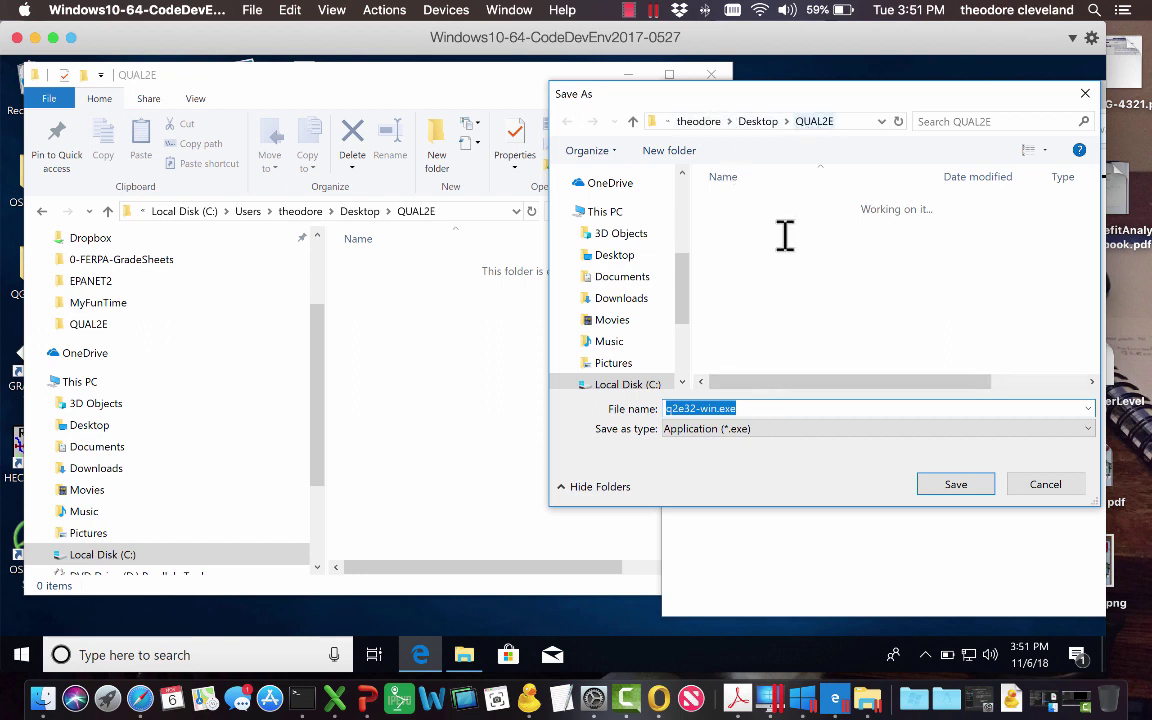
left_click(952, 485)
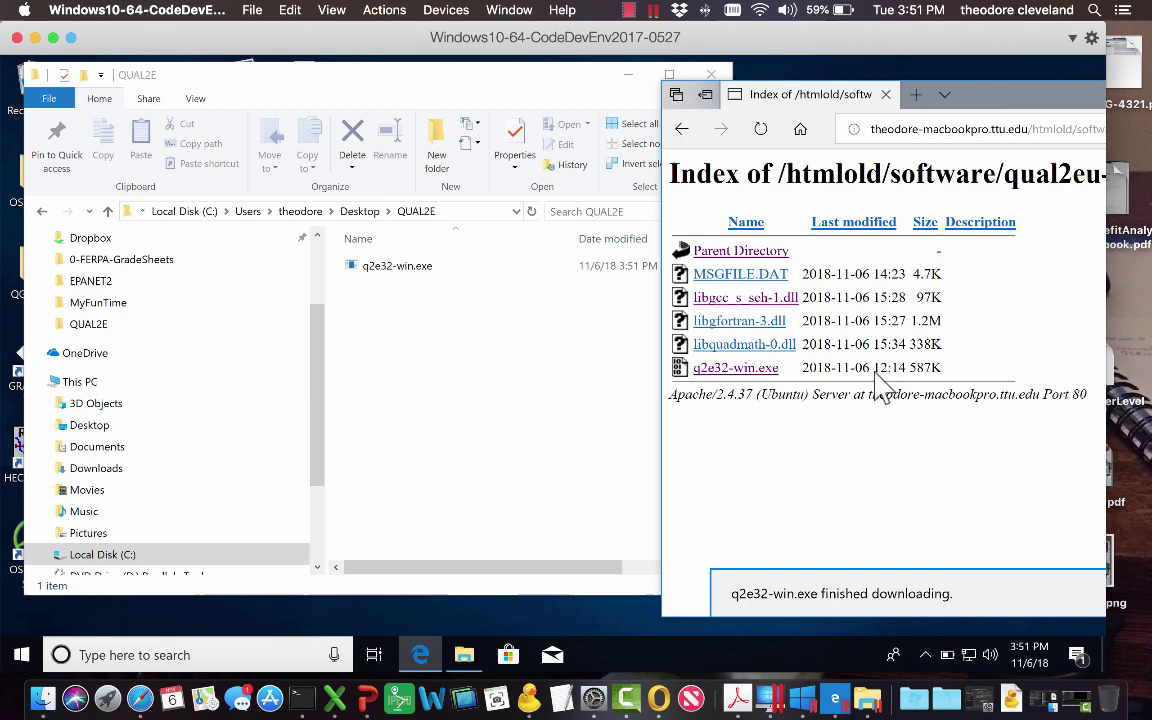
Save libquadmath-0.dll, libgfortran-3.dll and libgcc_s_seh-1.dll into QUAL2E.
right_click(757, 342)
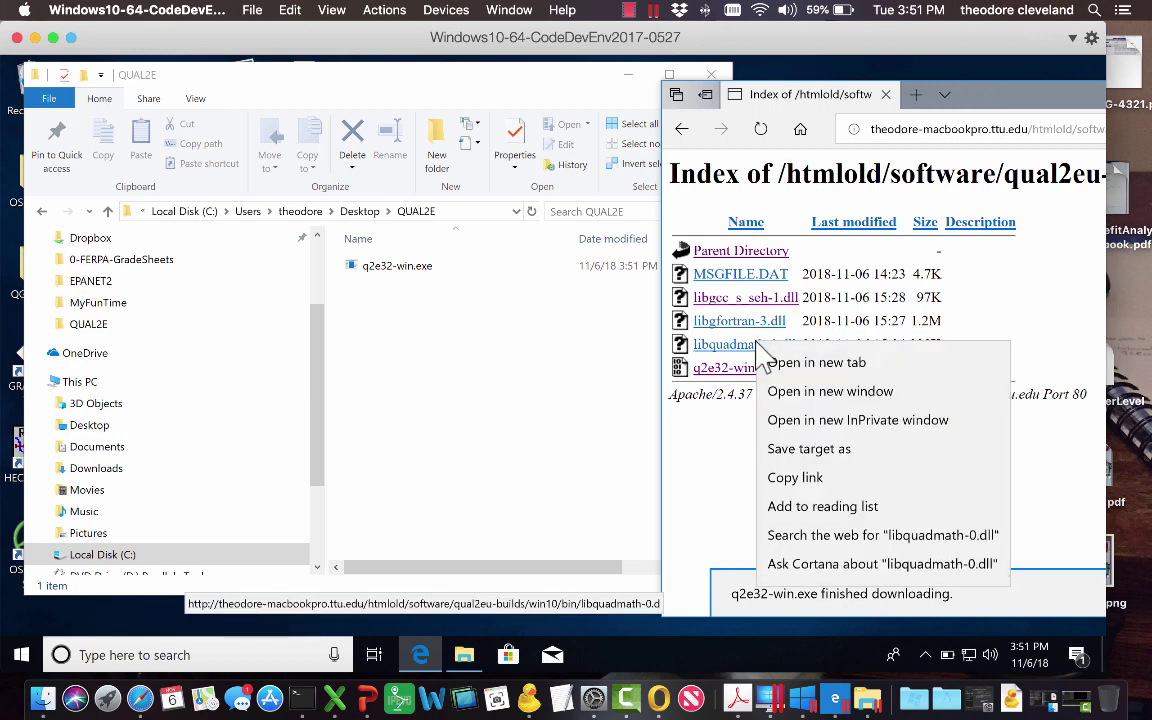
left_click(781, 458)
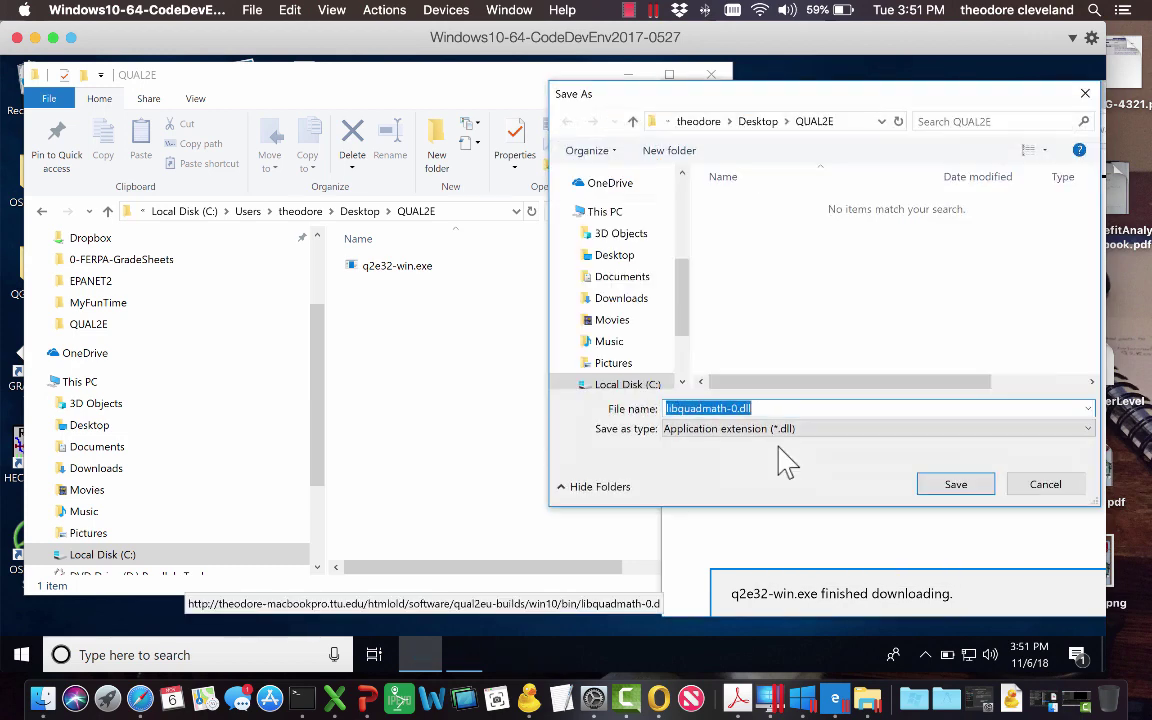
left_click(940, 490)
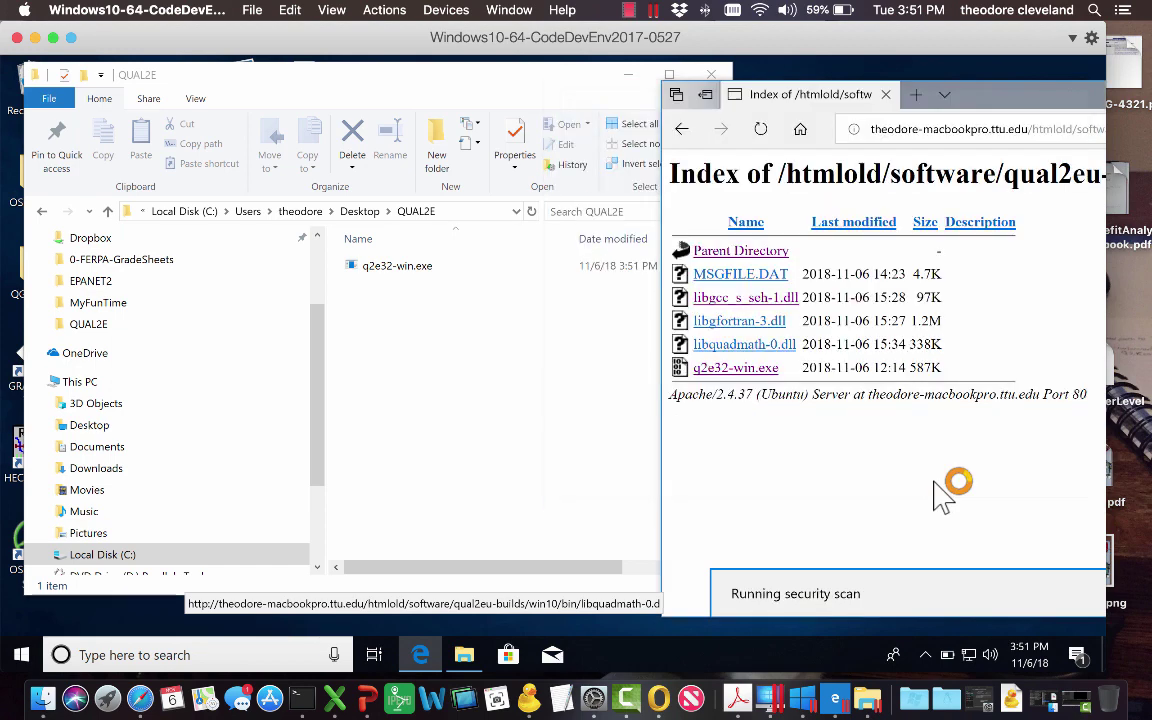
right_click(755, 320)
left_click(905, 425)
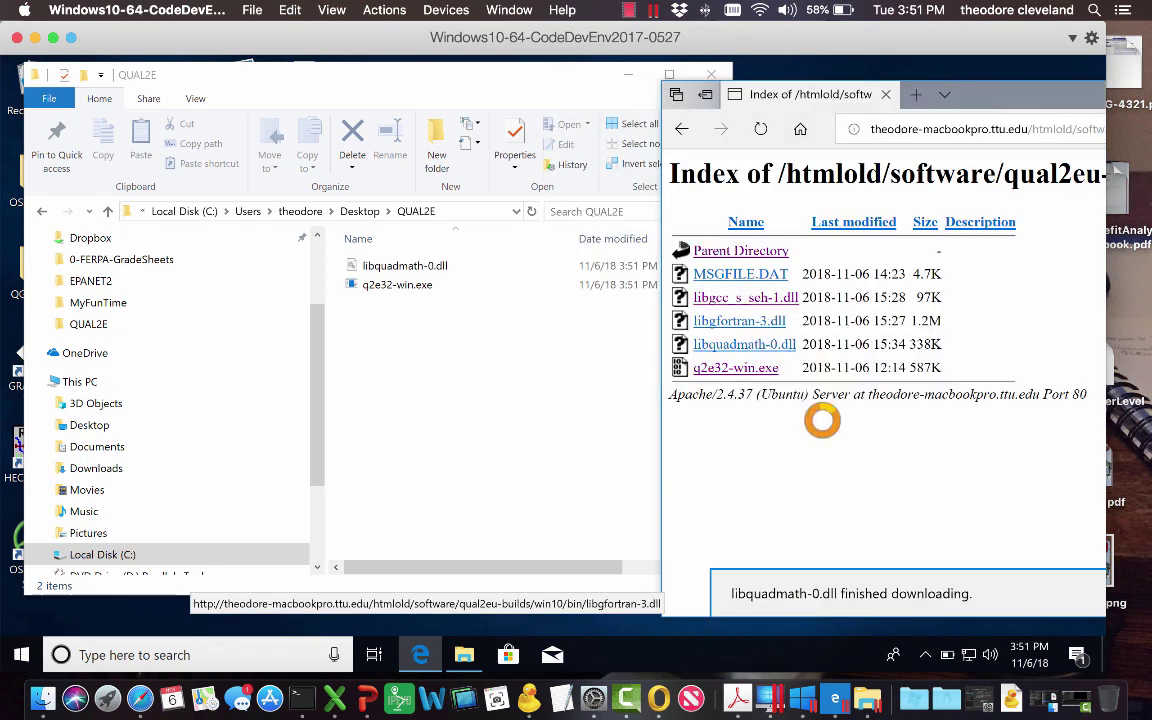
left_click(948, 492)
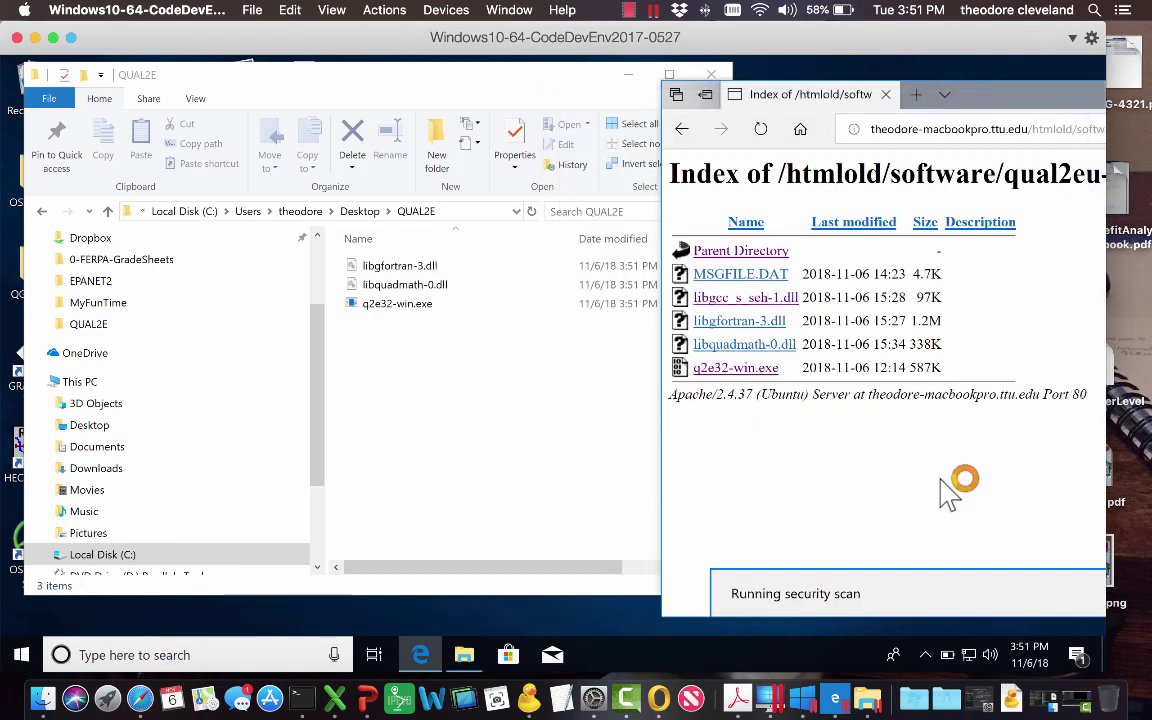
right_click(720, 302)
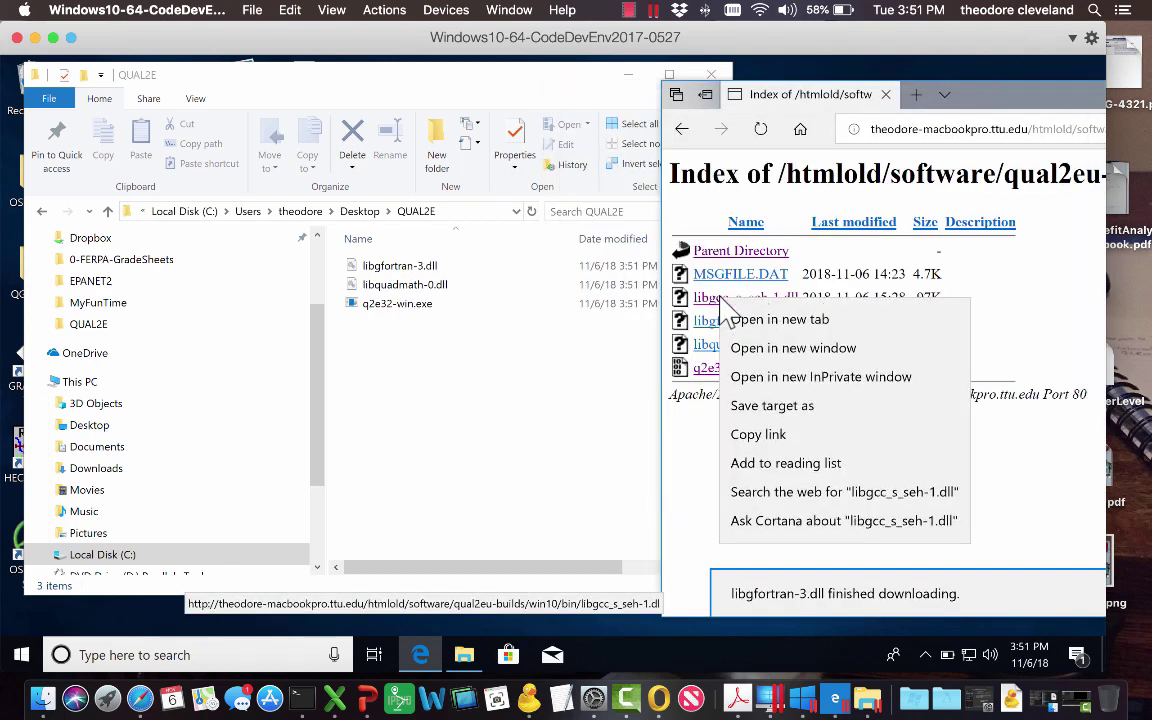
left_click(822, 415)
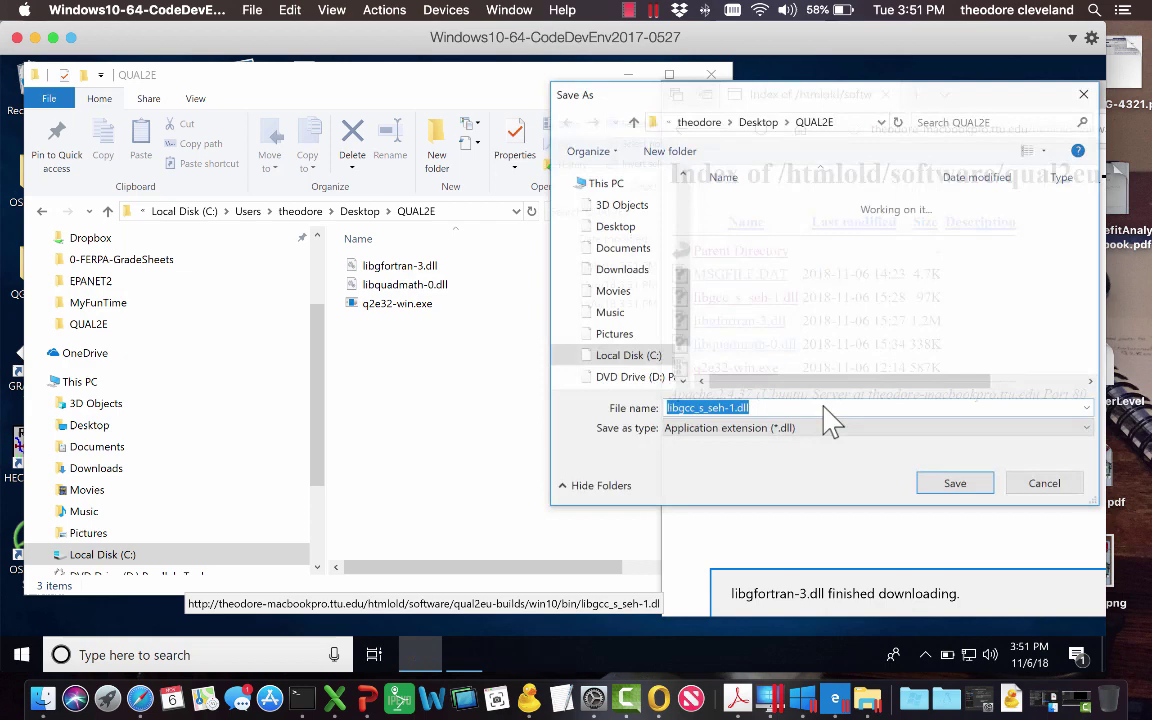
left_click(964, 481)
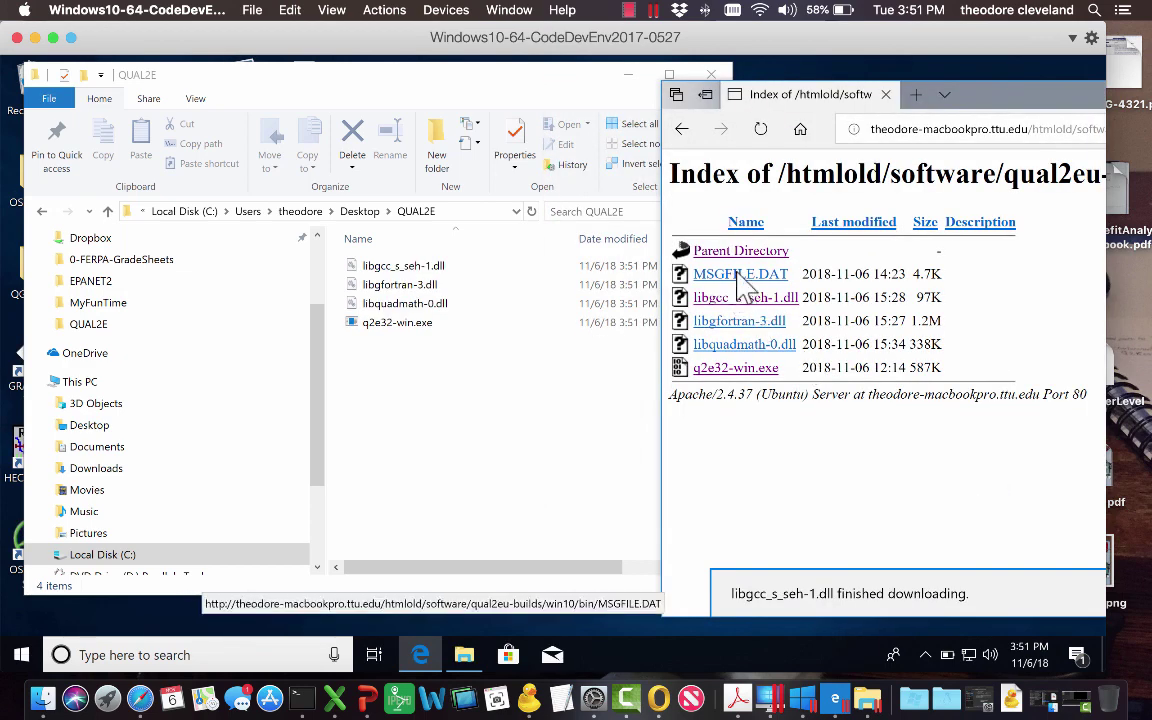
Save MSGFILE.DAT into QUAL2E, where it lands as MSGFILE.html.
right_click(737, 277)
left_click(812, 382)
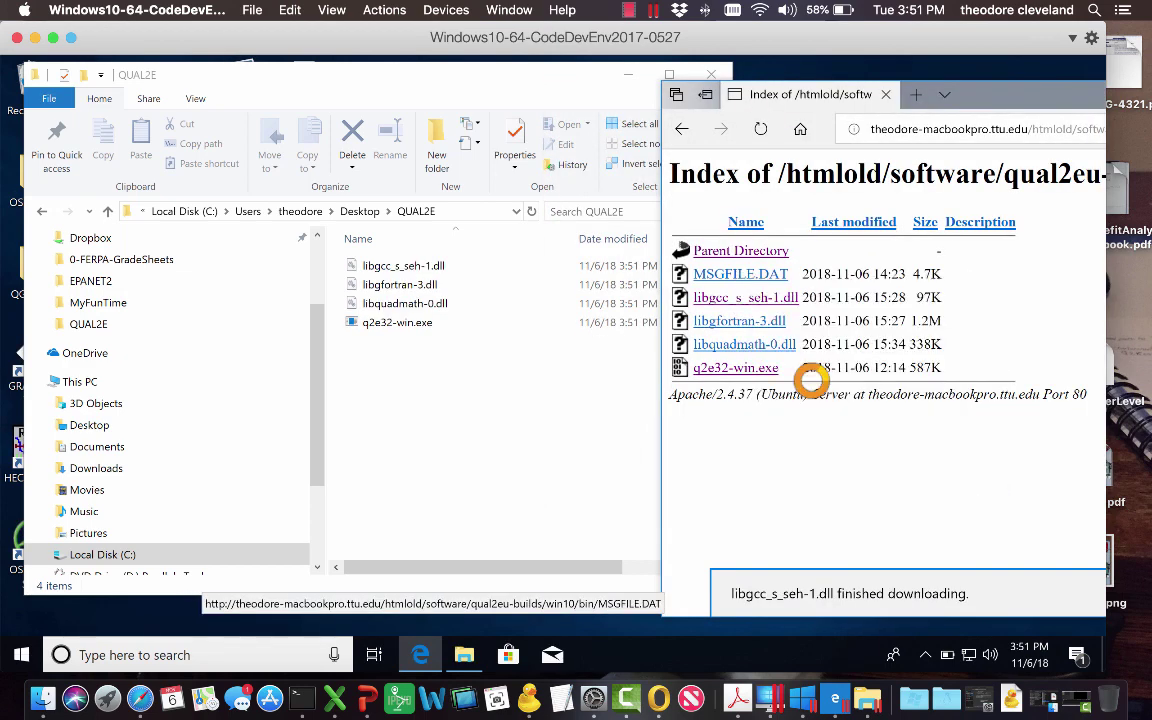
left_click(956, 486)
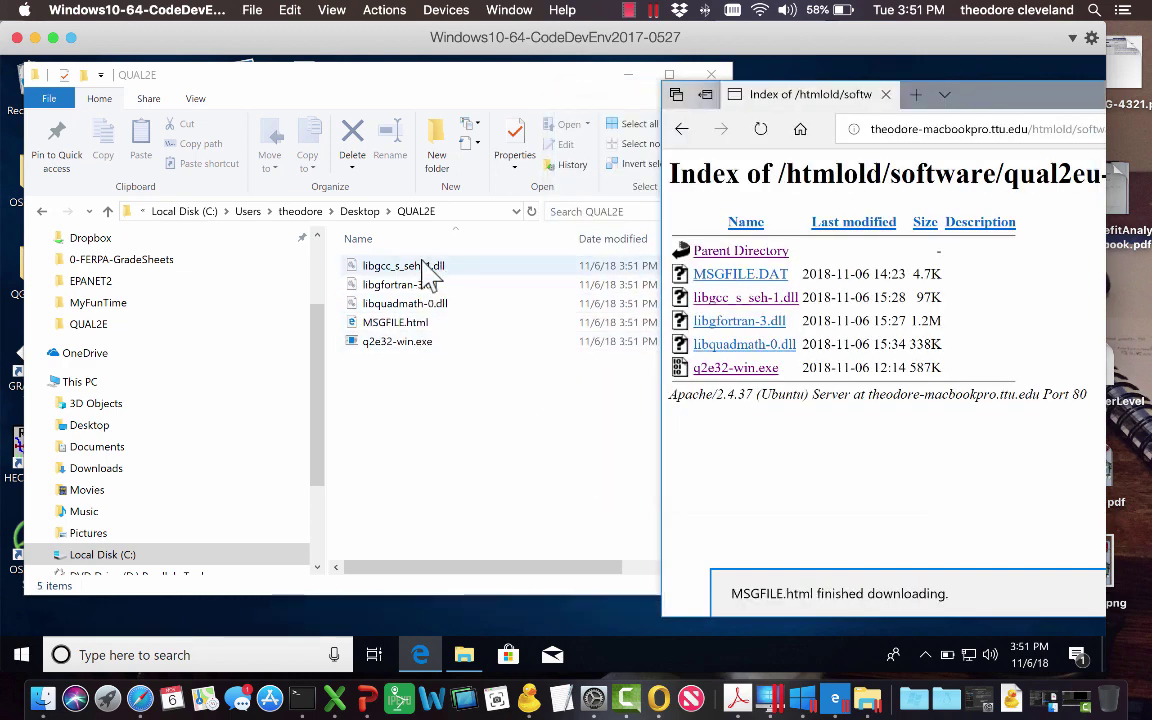
Open the input folder listing and cancel saving WRKSHOP1.DAT as WRKSHOP1.html.
left_click(712, 253)
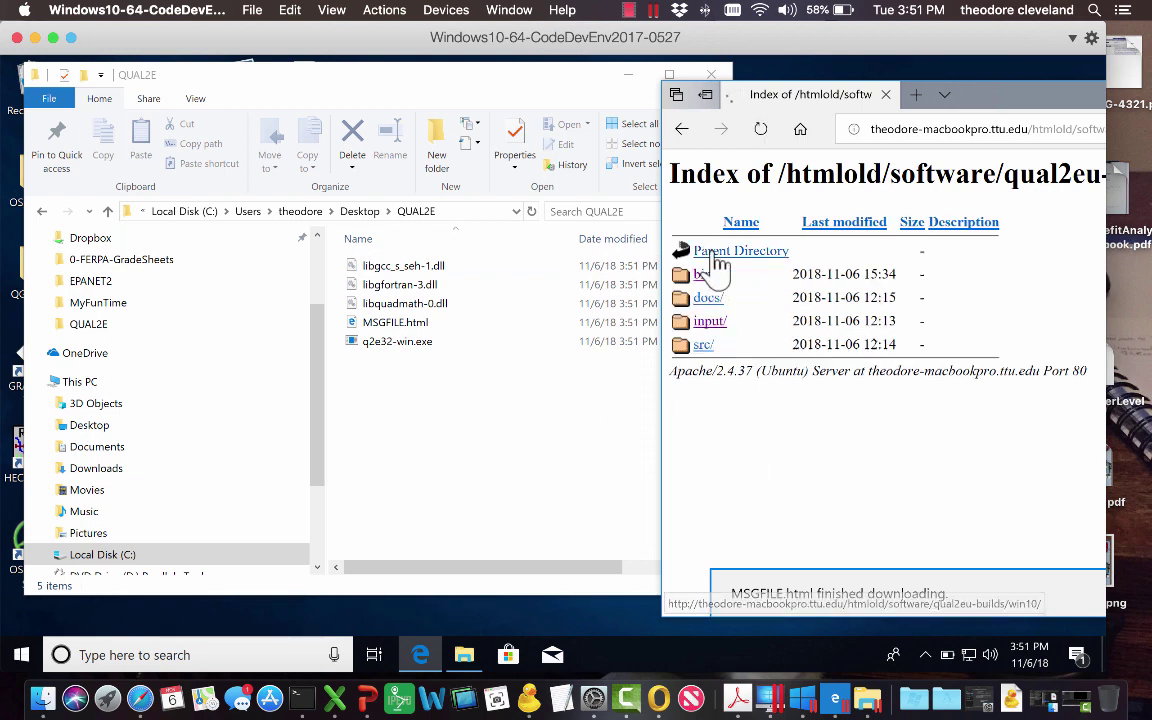
left_click(711, 325)
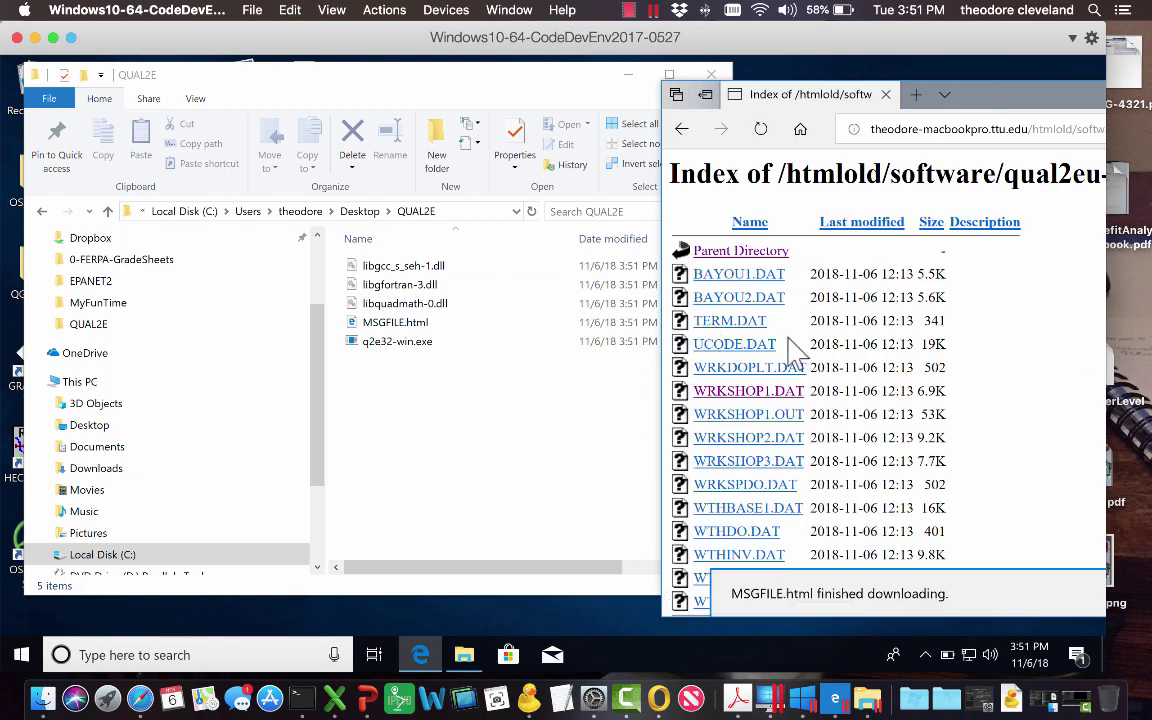
right_click(743, 399)
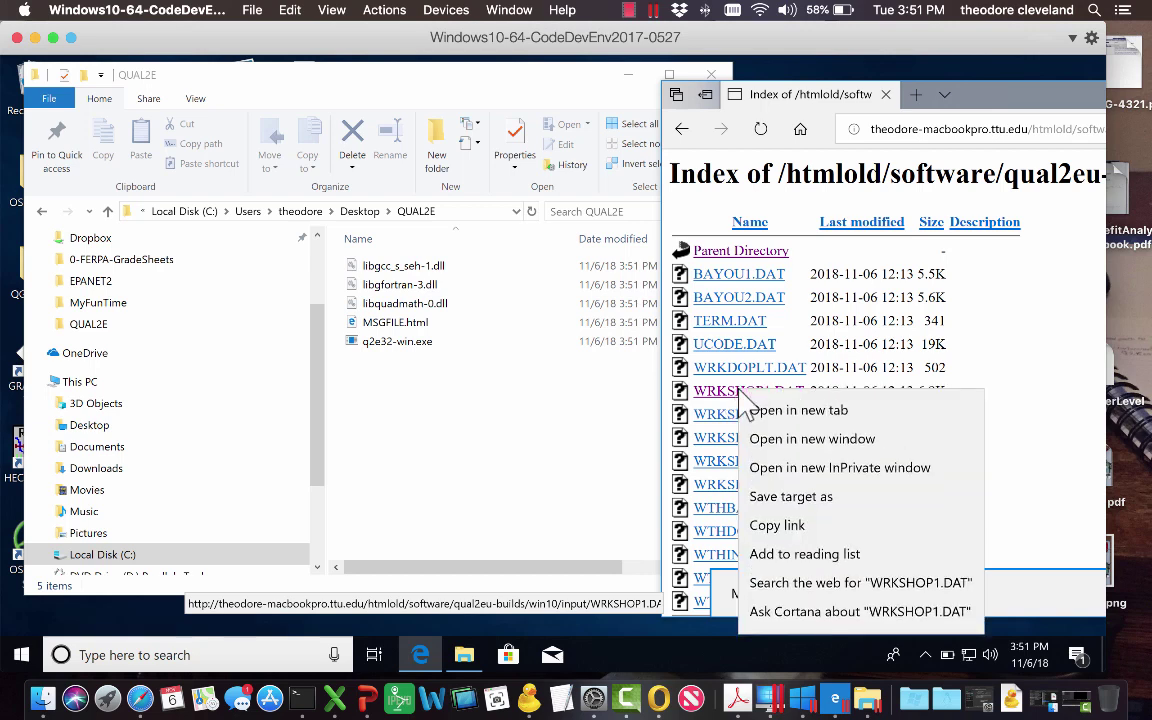
left_click(788, 496)
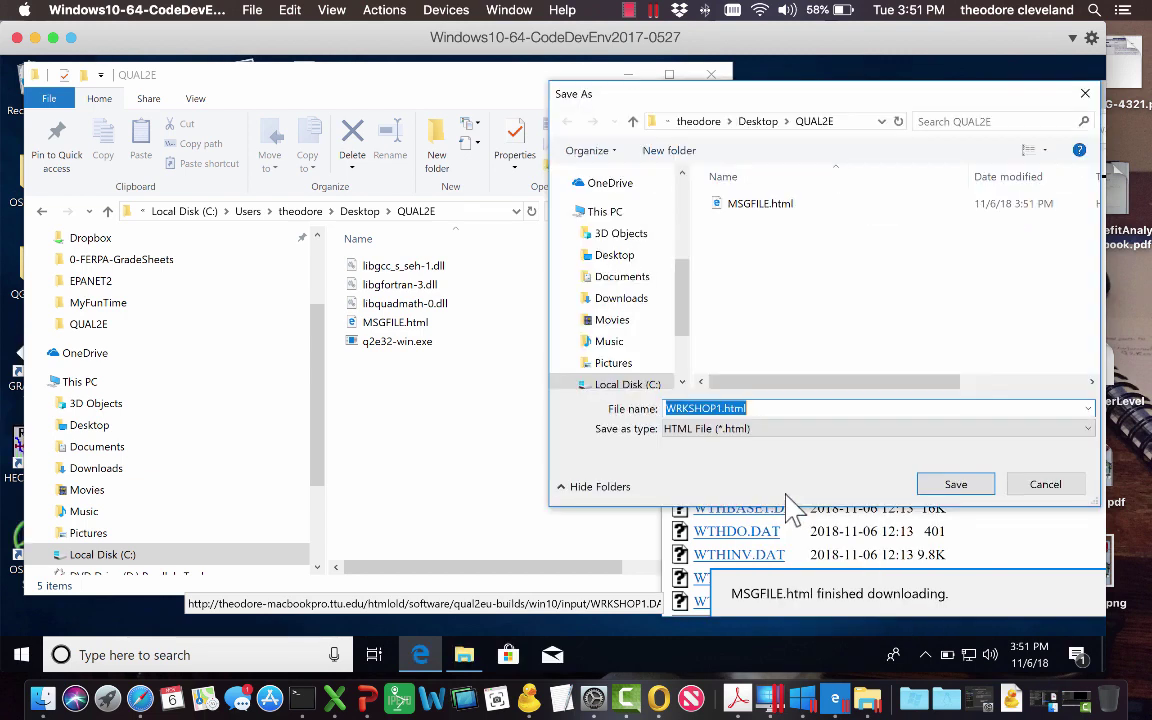
left_click(1030, 487)
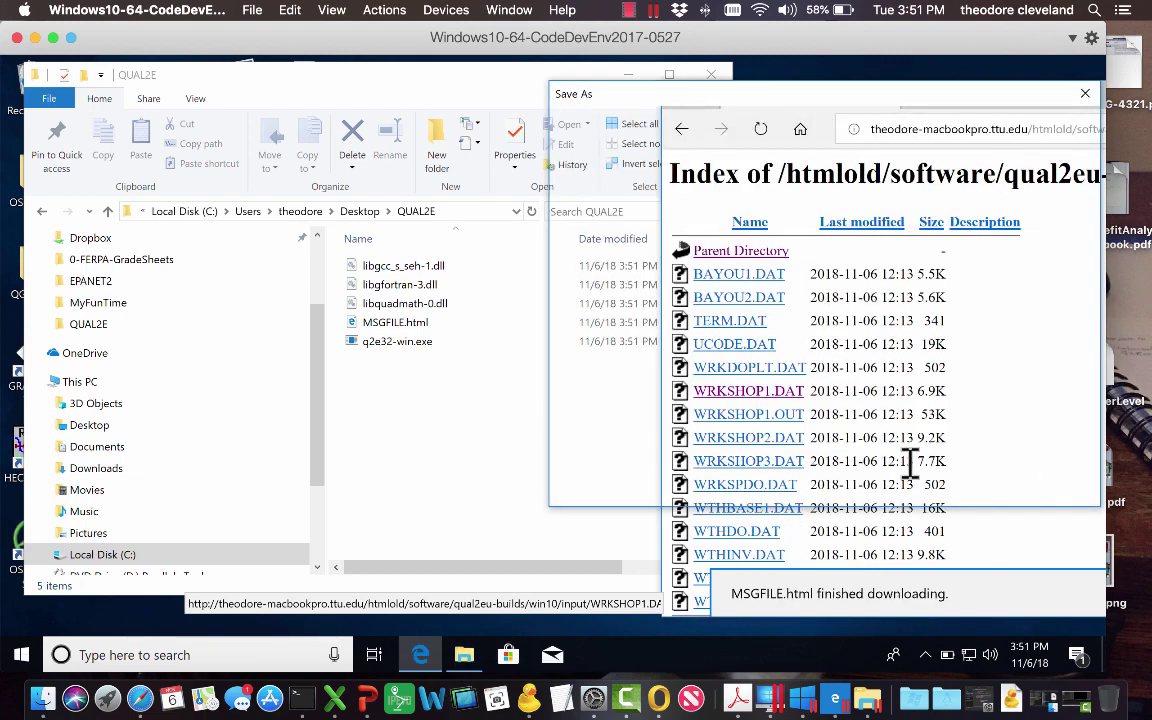
Save WRKSHOP1.DAT into QUAL2E with the name's extension changed to DAT.
right_click(757, 398)
left_click(800, 254)
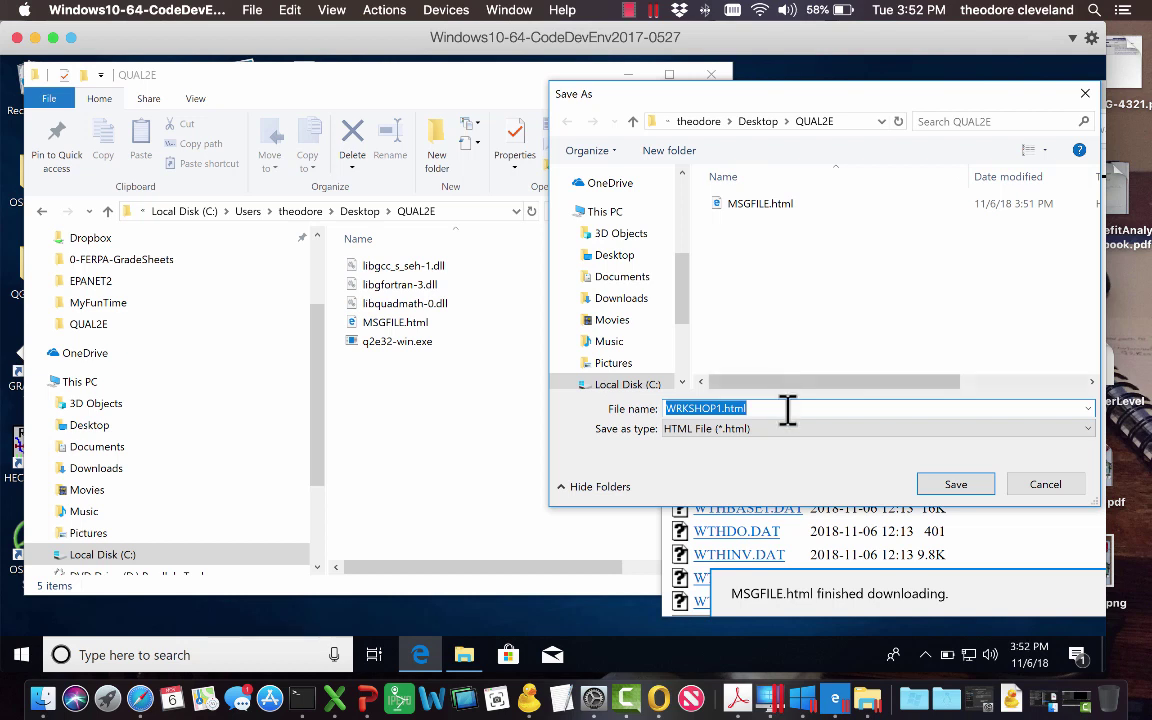
double_click(731, 408)
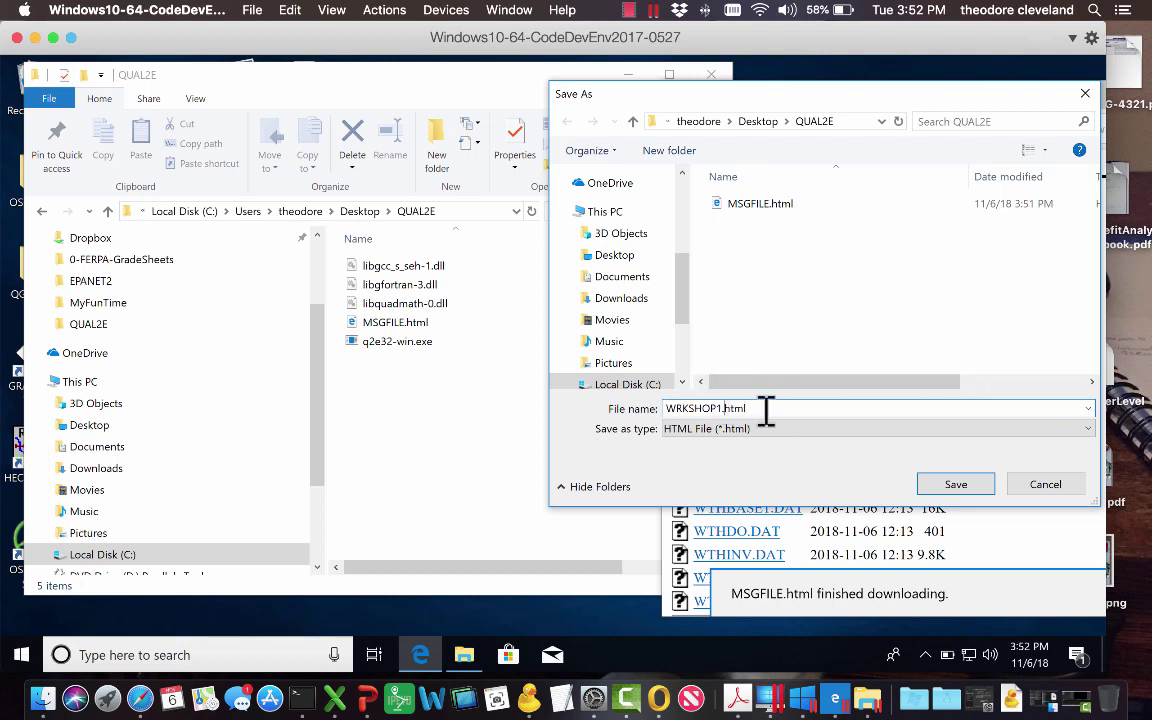
type("DAT")
left_click(786, 430)
left_click(786, 442)
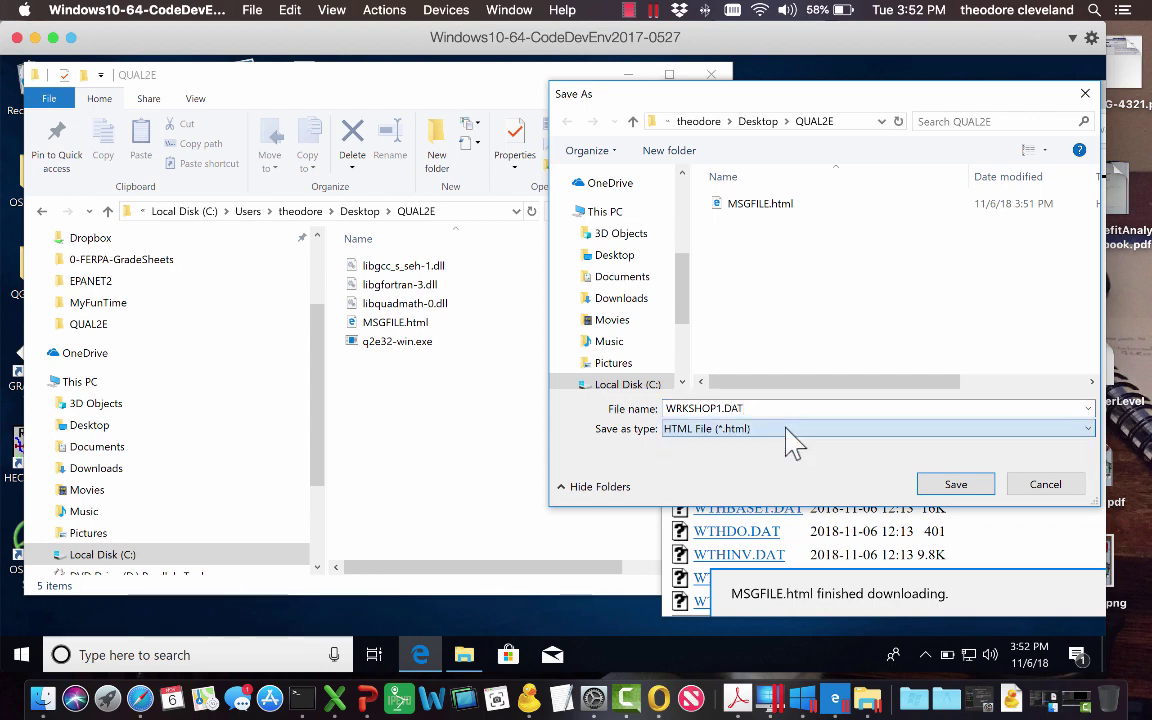
left_click(955, 485)
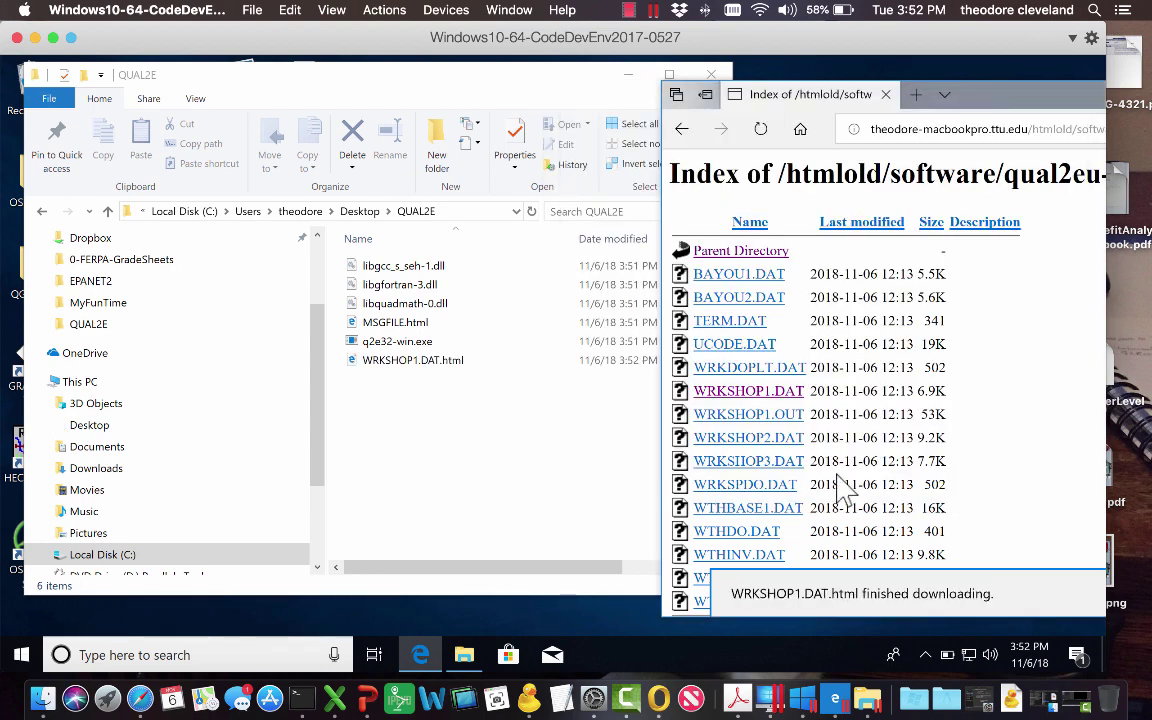
Rename WRKSHOP1.DAT.html to WRKSHOP1.DAT and confirm the extension change.
left_click(447, 362)
left_click(447, 362)
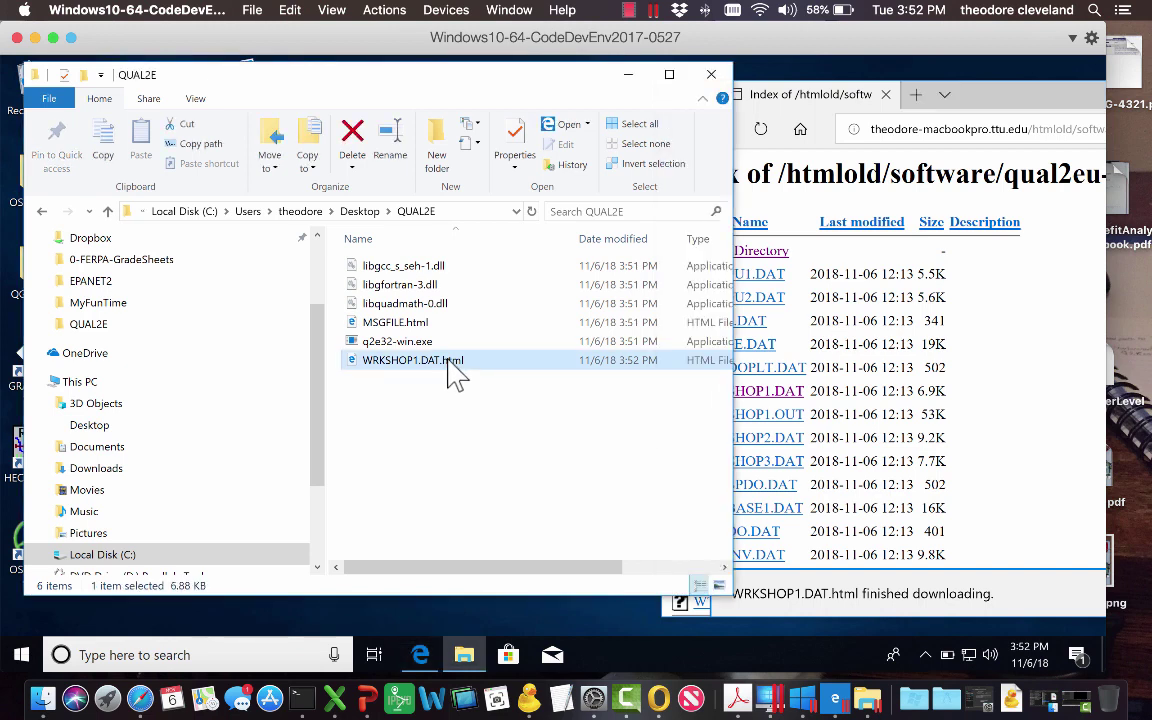
left_click(450, 361)
left_click(470, 360)
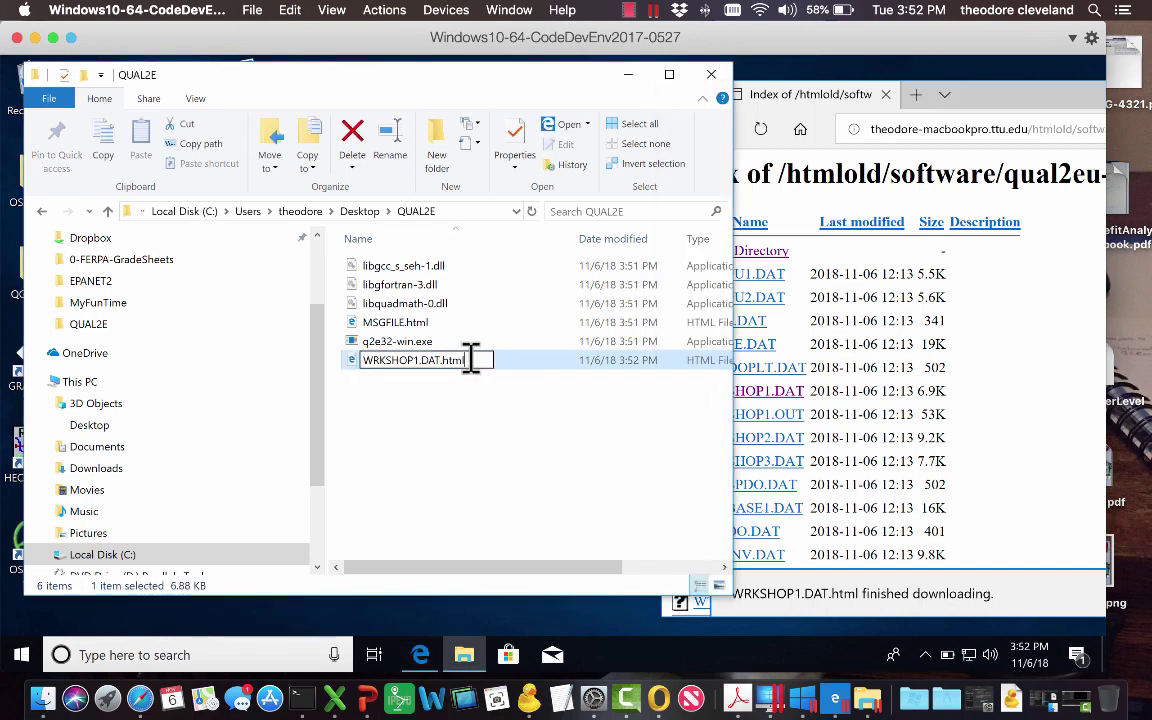
key("BackSpace")
key("BackSpace")
key("Return")
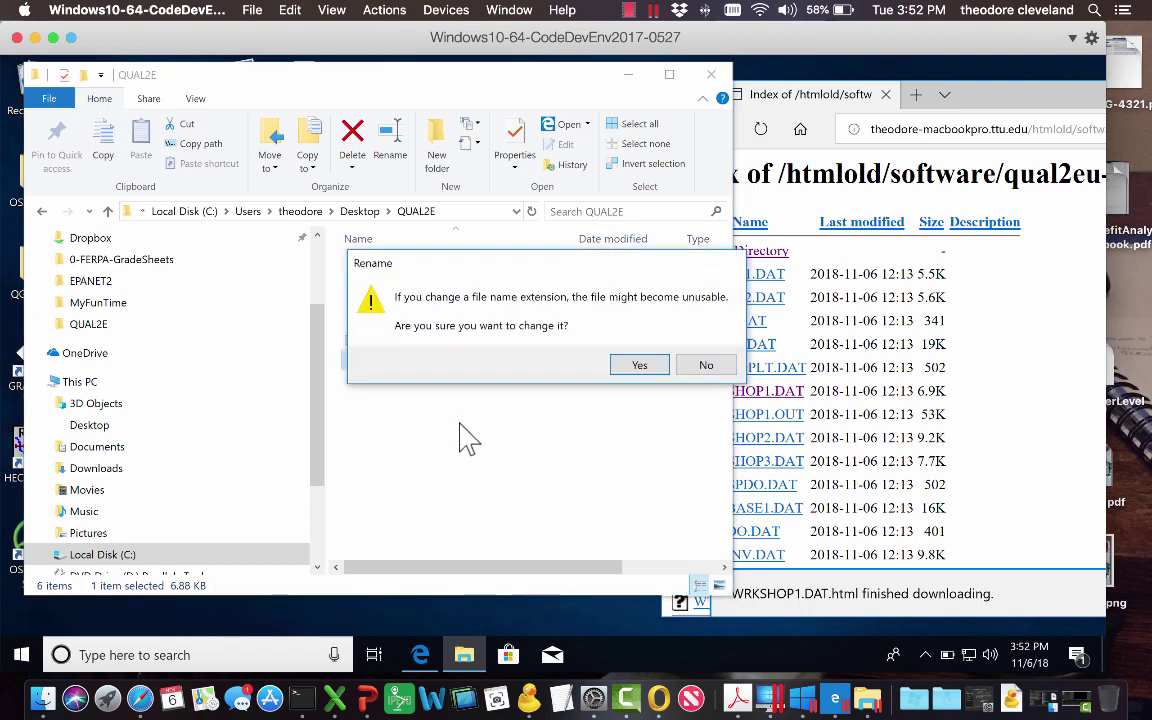
left_click(628, 366)
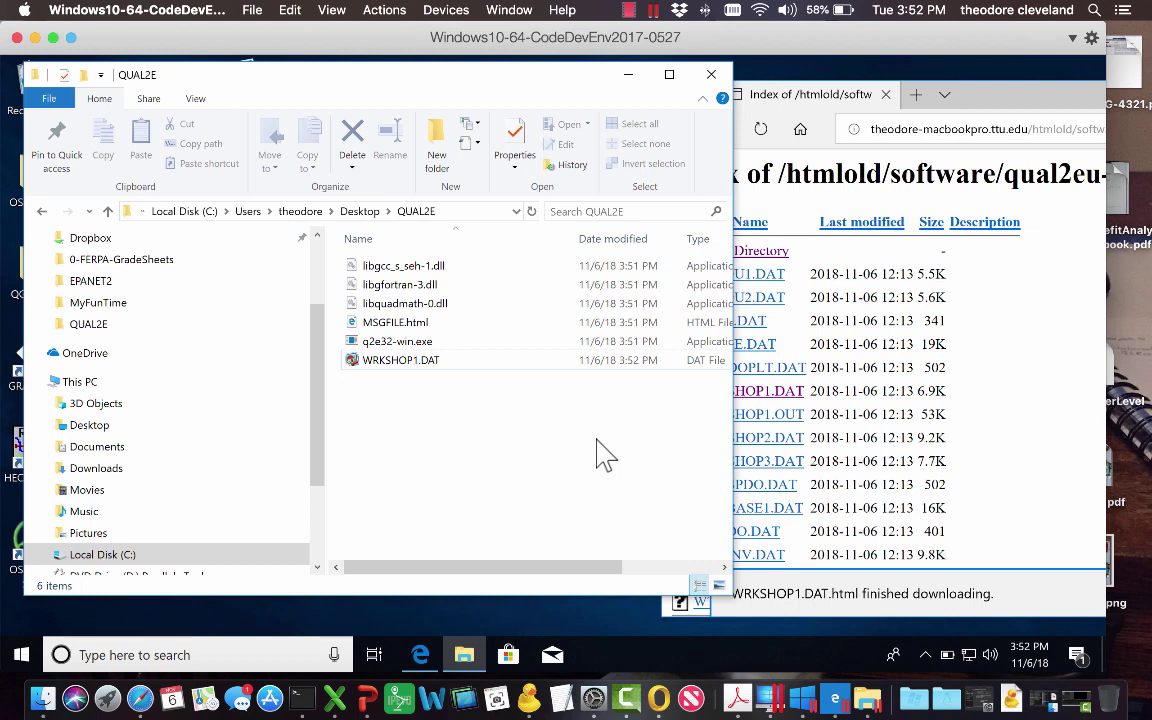
Shift Edge left, then minimize it to reveal the QUAL2E folder.
left_click(930, 100)
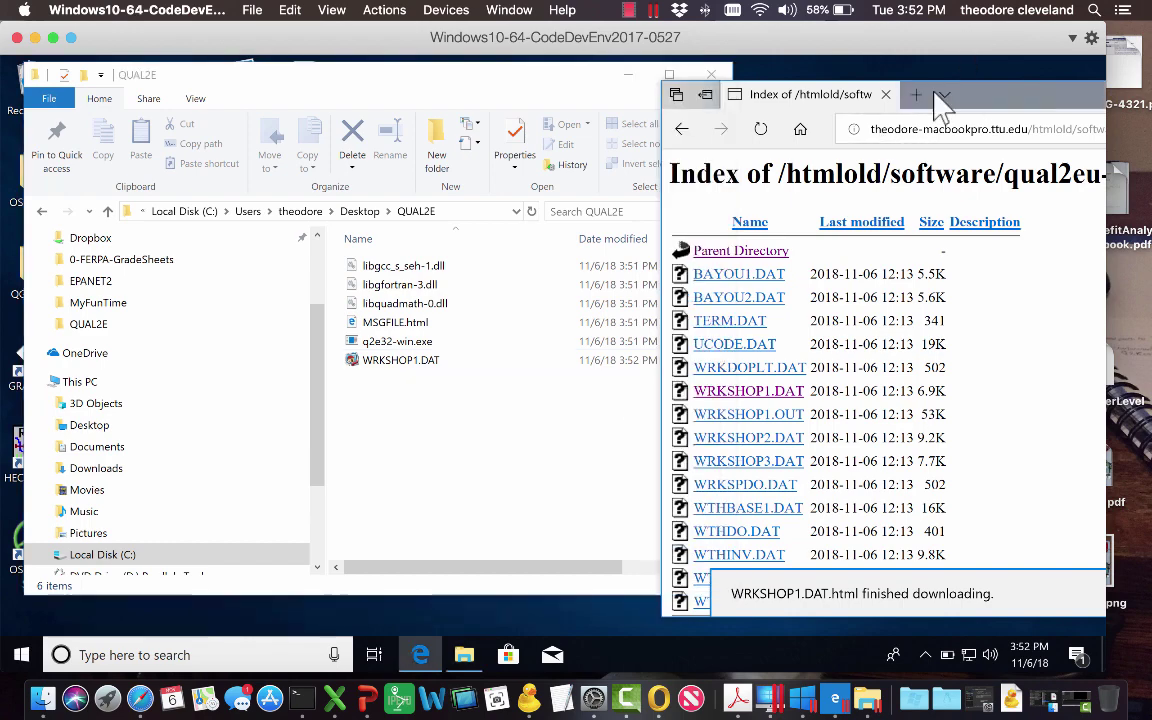
left_click_drag(1012, 100, 420, 100)
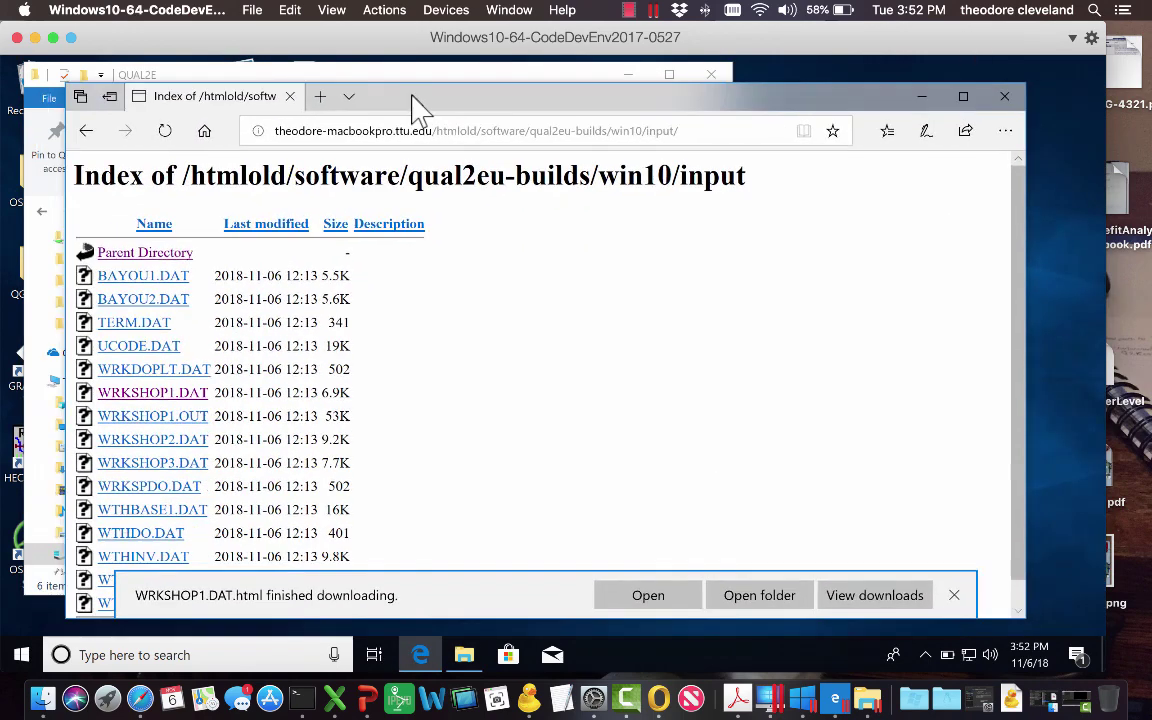
left_click(922, 97)
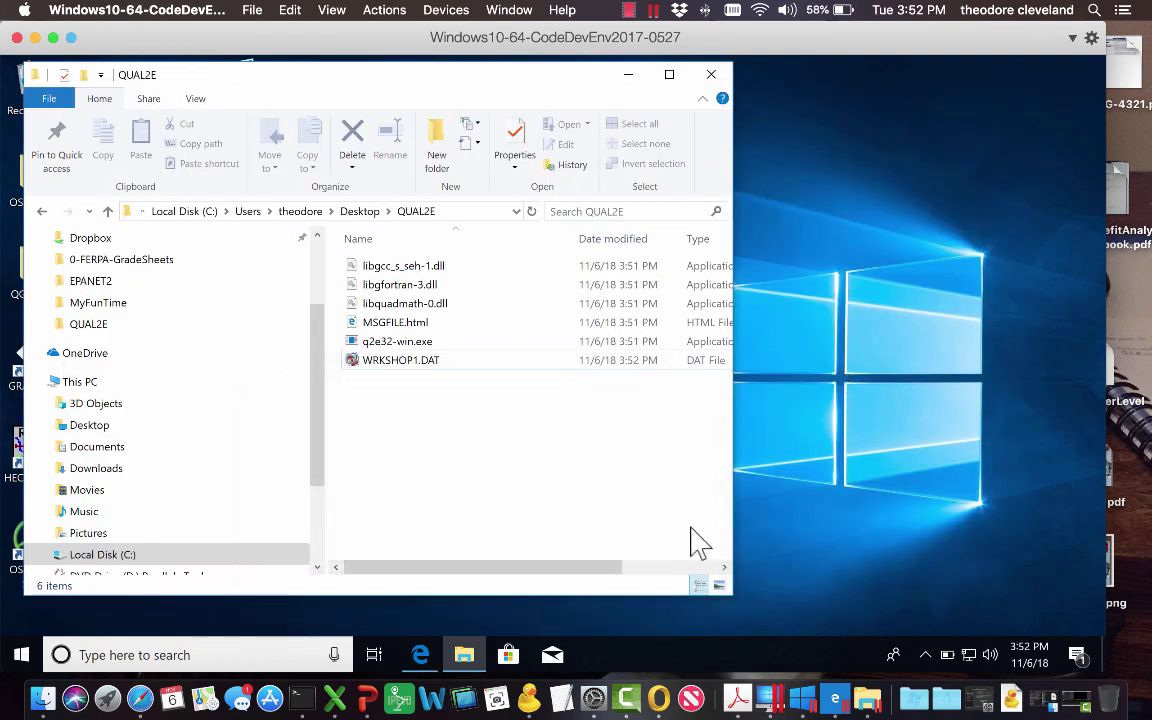
Open Command Prompt from a 'cmd' search, shrink and reposition it, and enter cd Desktop.
left_click(140, 655)
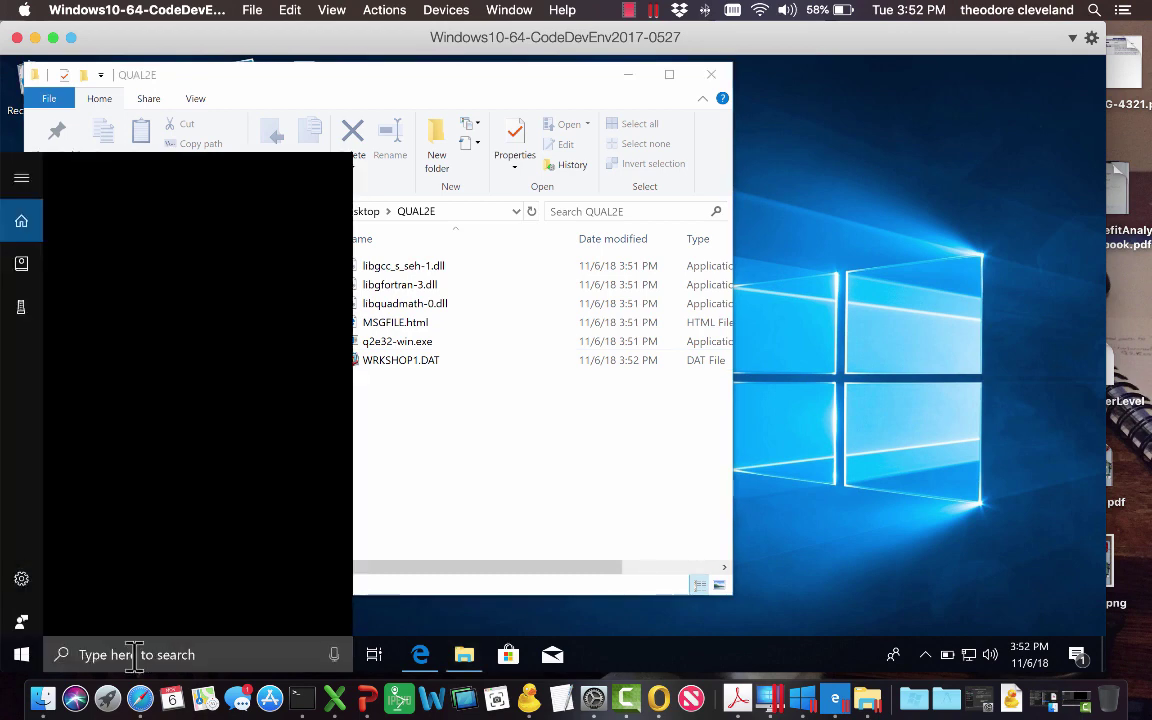
type("cmd")
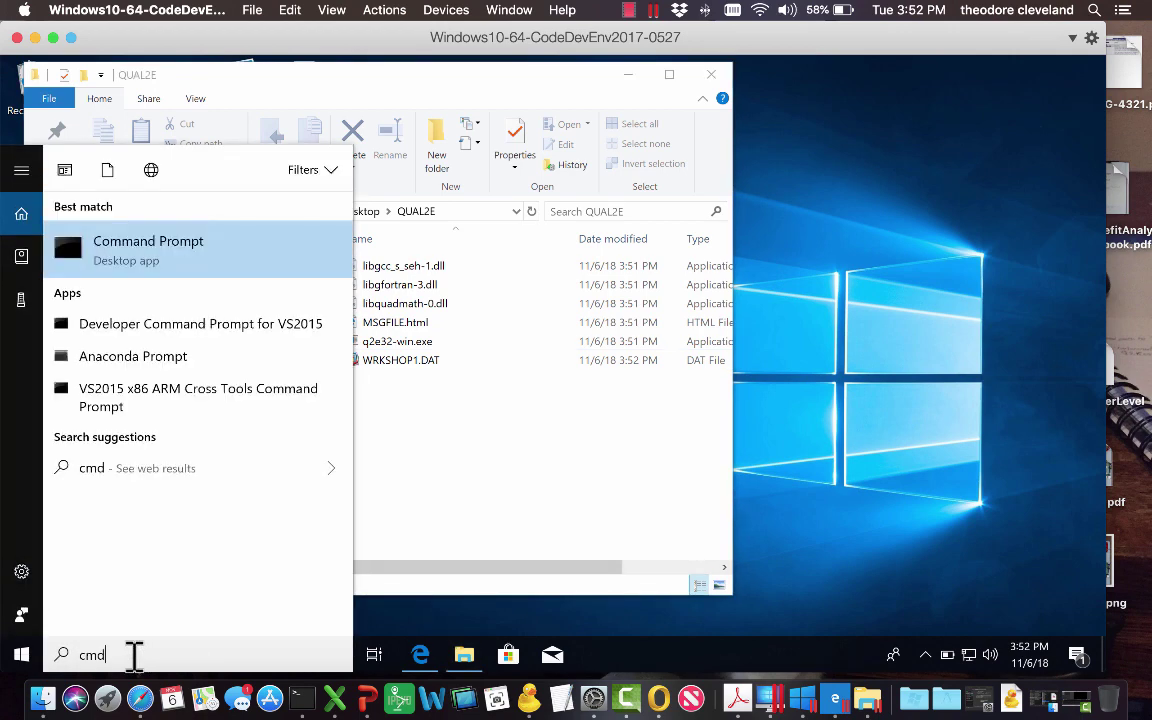
key("Return")
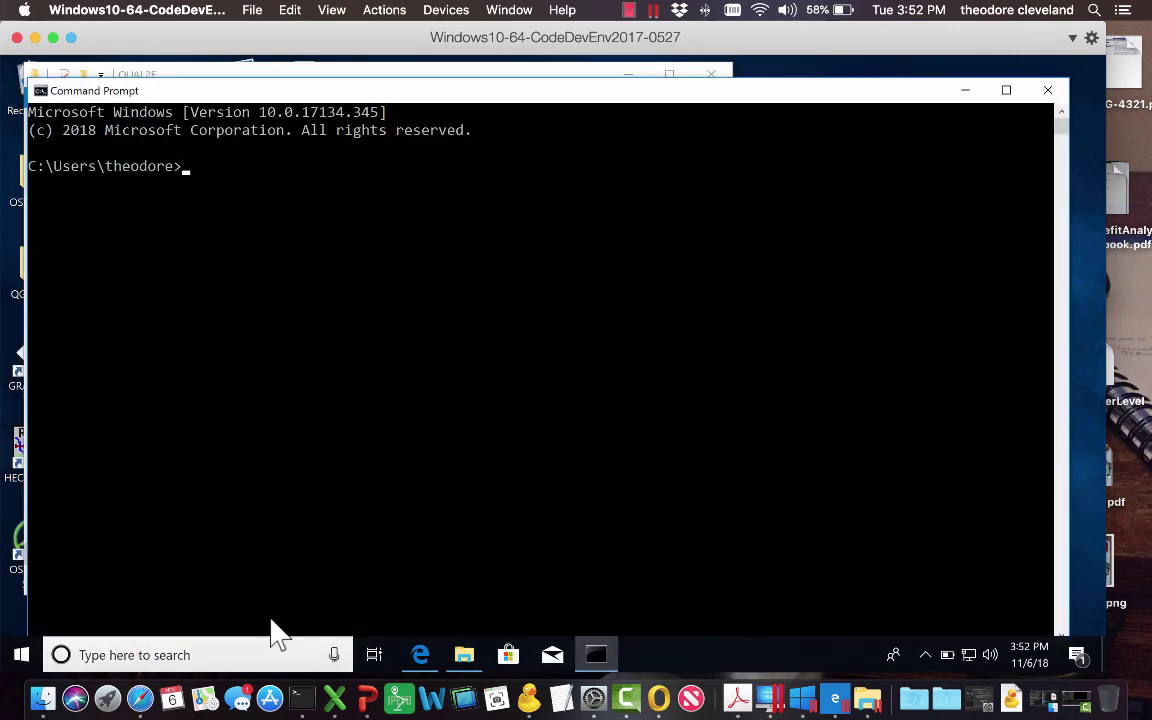
mouse_move(193, 97)
left_mouse_down()
mouse_move(194, 81)
mouse_move(260, 108)
mouse_move(197, 106)
mouse_move(203, 80)
left_mouse_up()
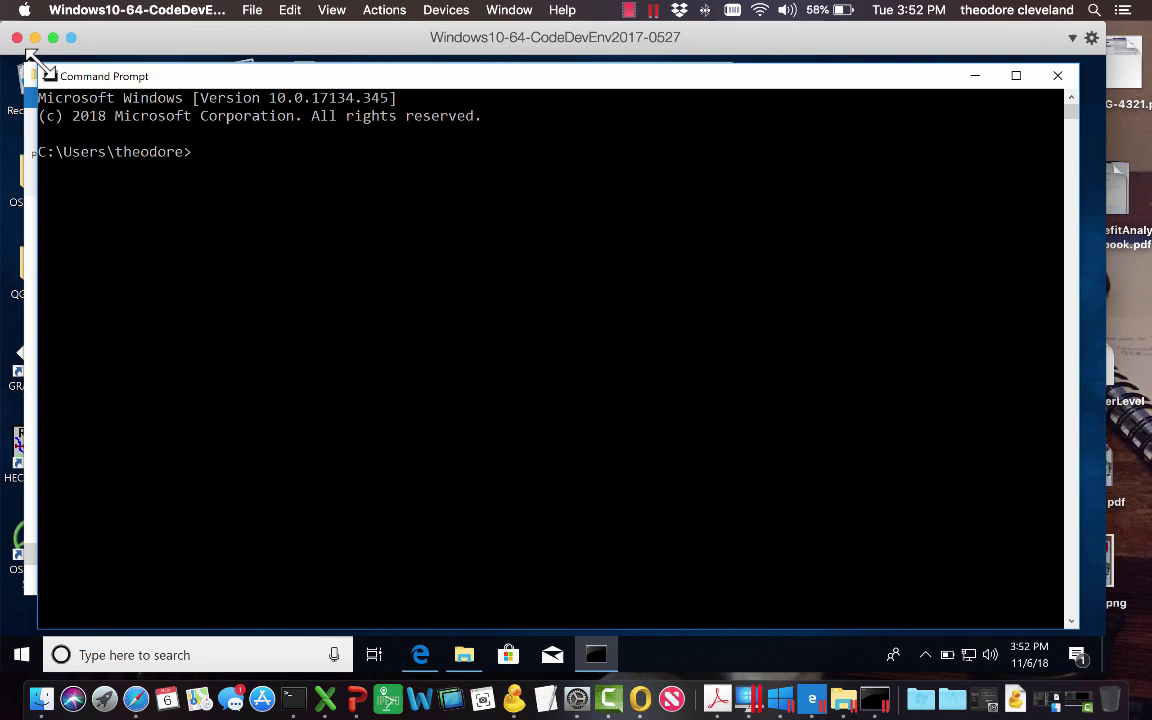
left_click_drag(38, 67, 207, 199)
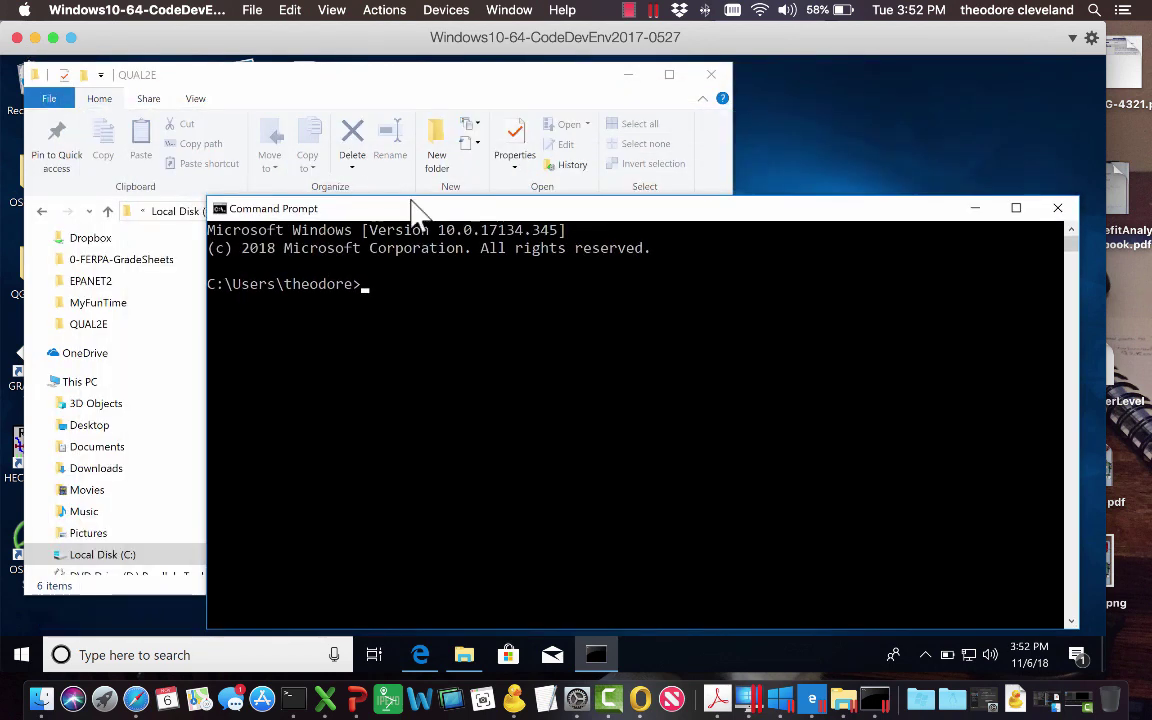
left_click_drag(411, 207, 410, 133)
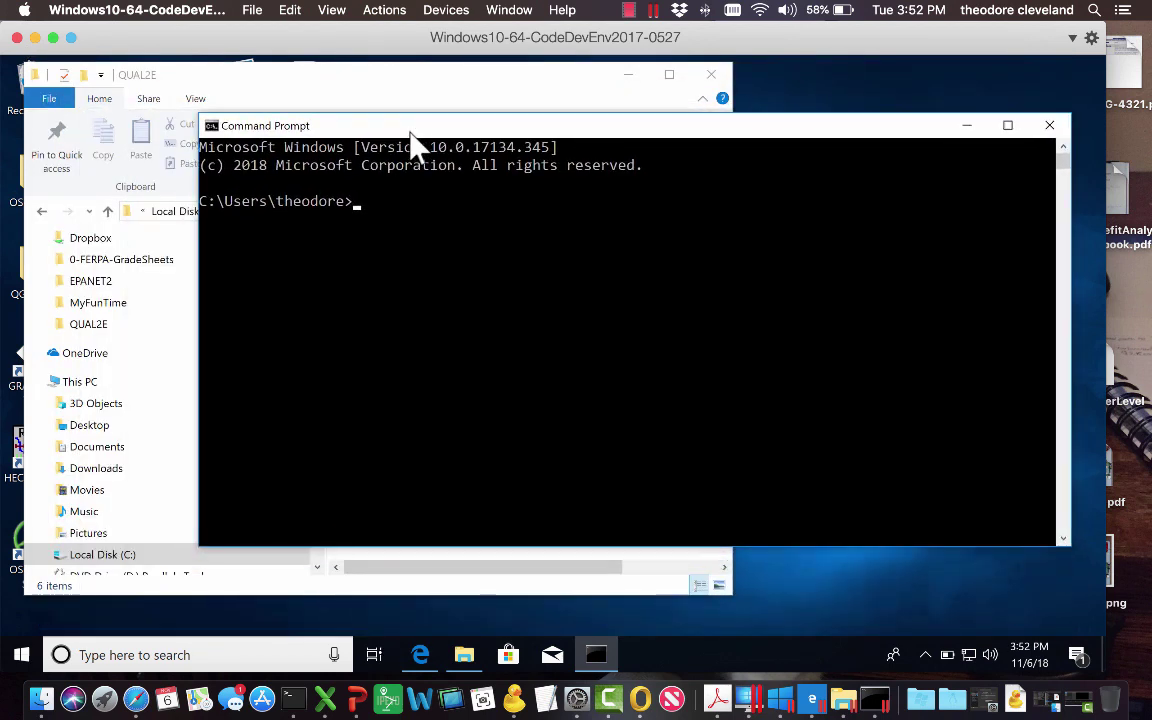
type("cd Desktop")
Change into Desktop\QUAL2E and list its files with dir.
key("Return")
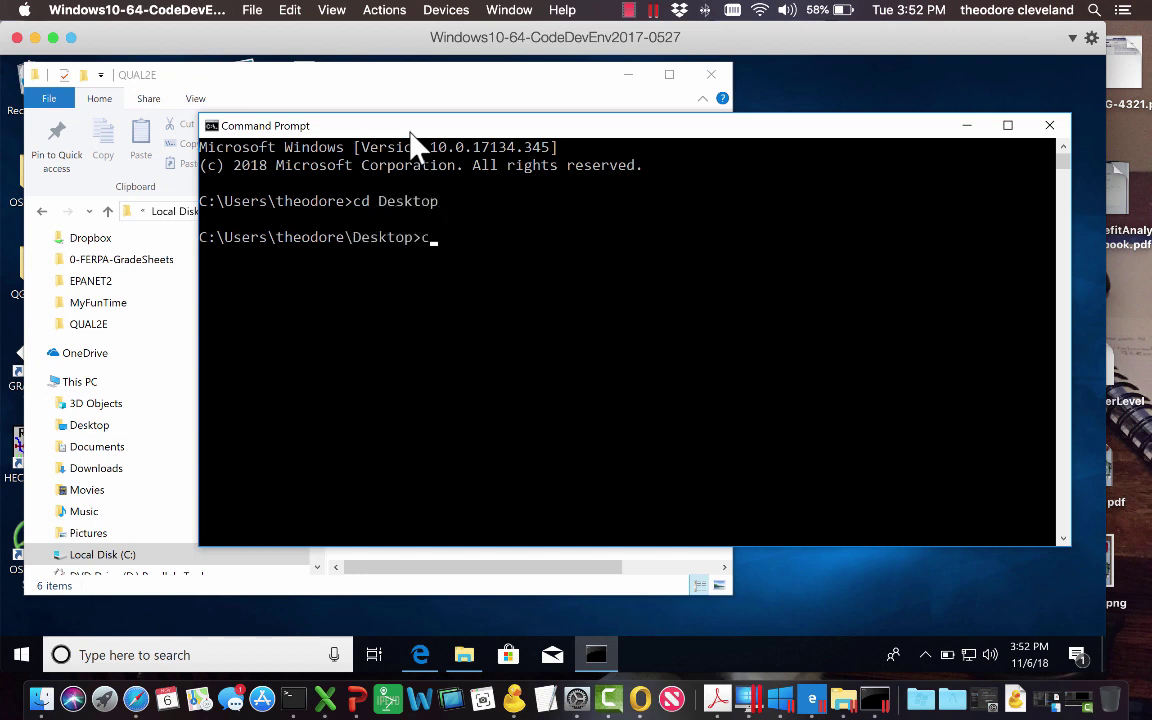
type("cd QUAL2E")
key("Return")
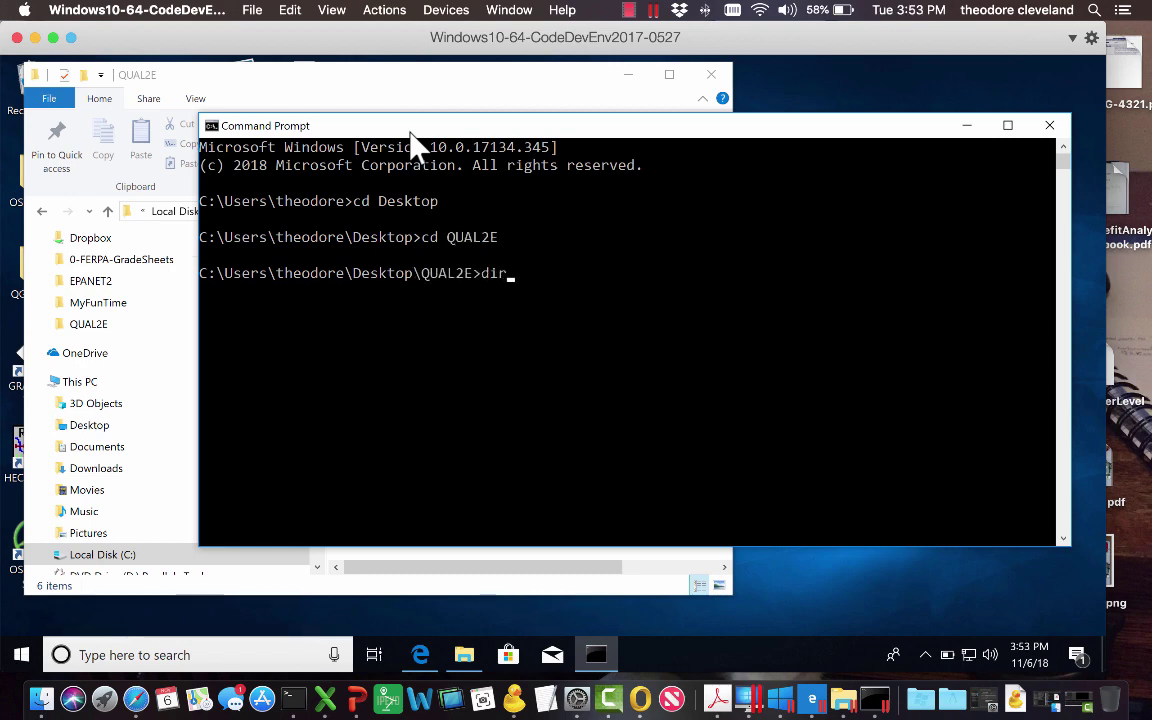
type("dir")
key("Return")
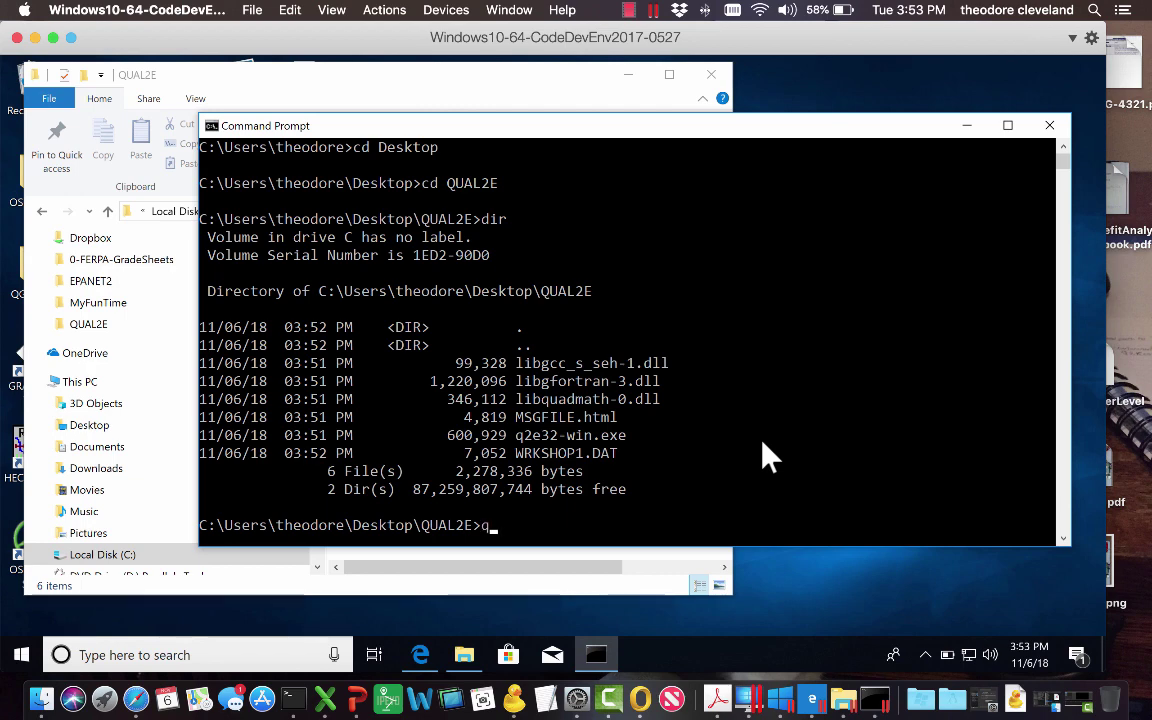
Run q2e32-win.exe, which fails opening MSGFILE.DAT, then list the folder again.
key("Tab")
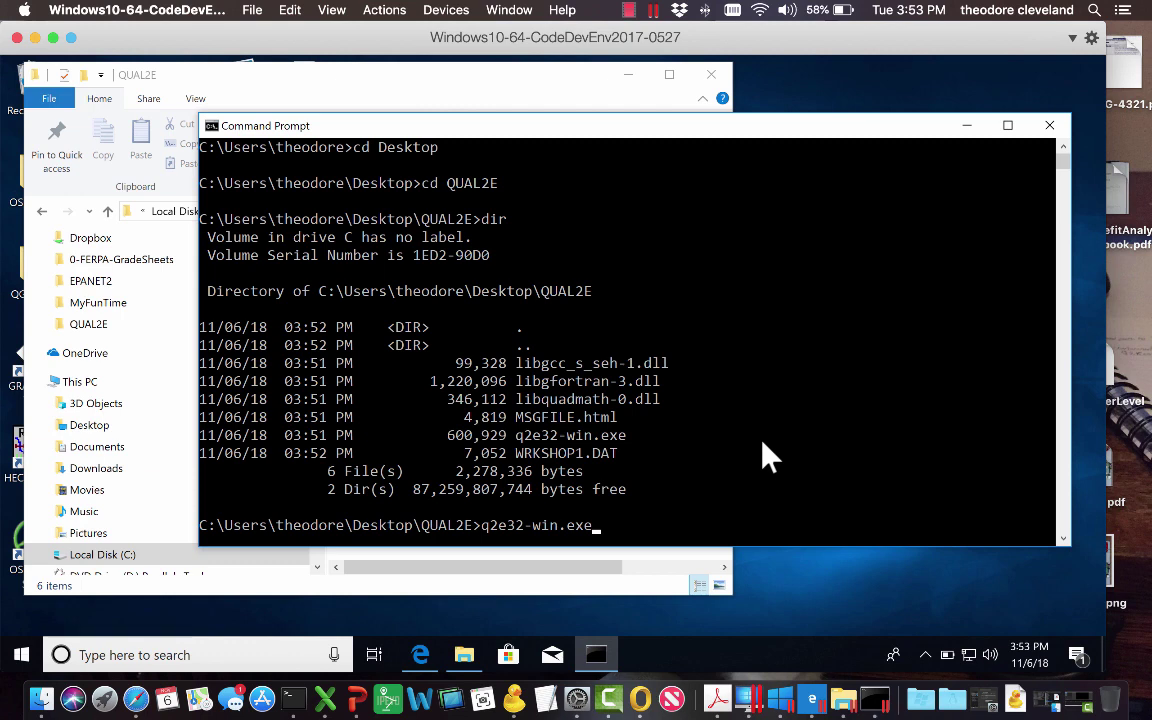
key("Return")
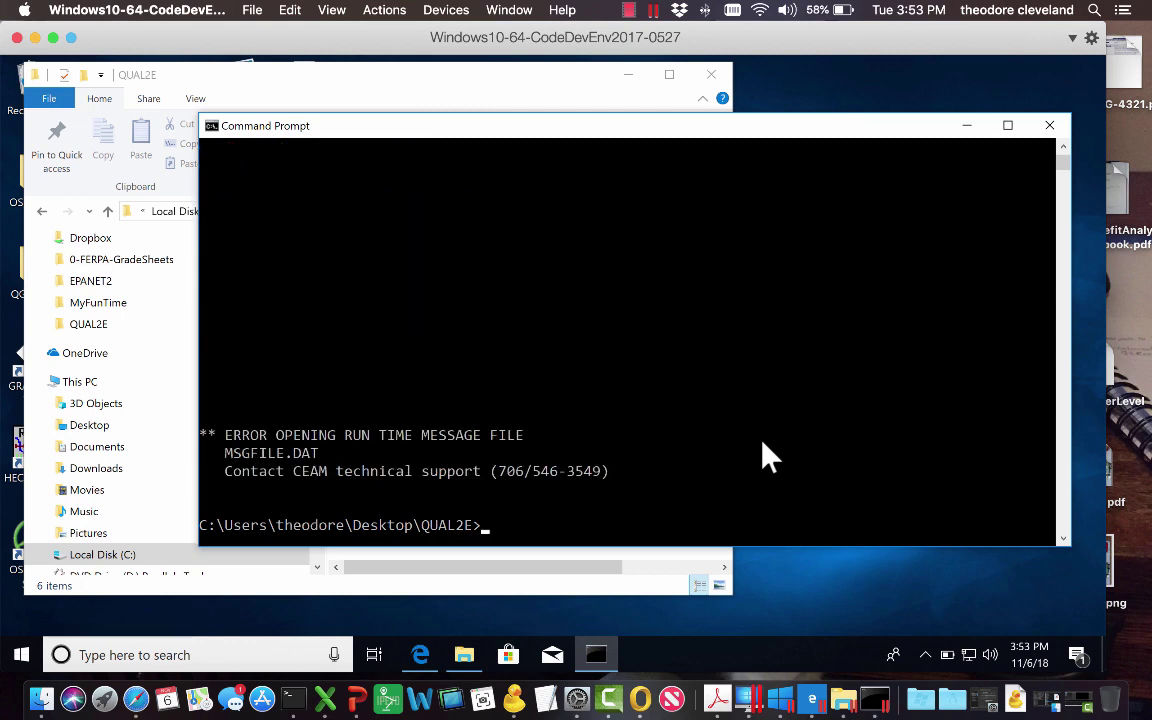
type("dir")
key("Return")
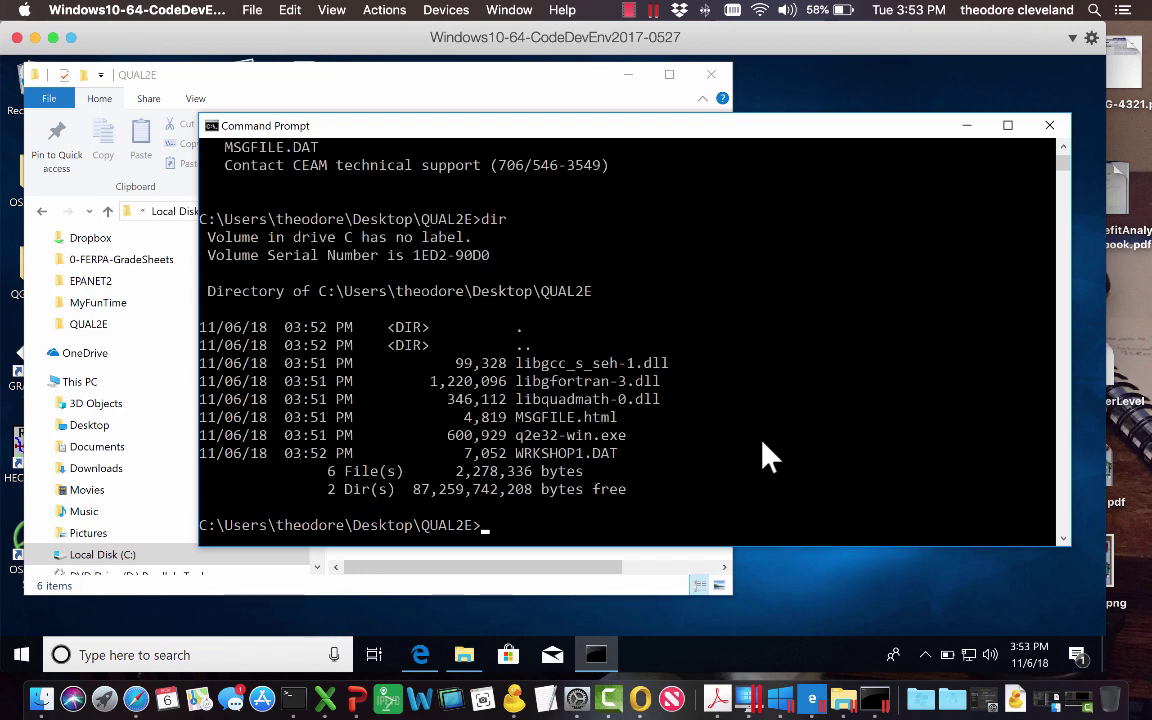
Rename MSGFILE.html to MSGFILE.DAT in the QUAL2E folder, accepting the extension change.
left_click(387, 97)
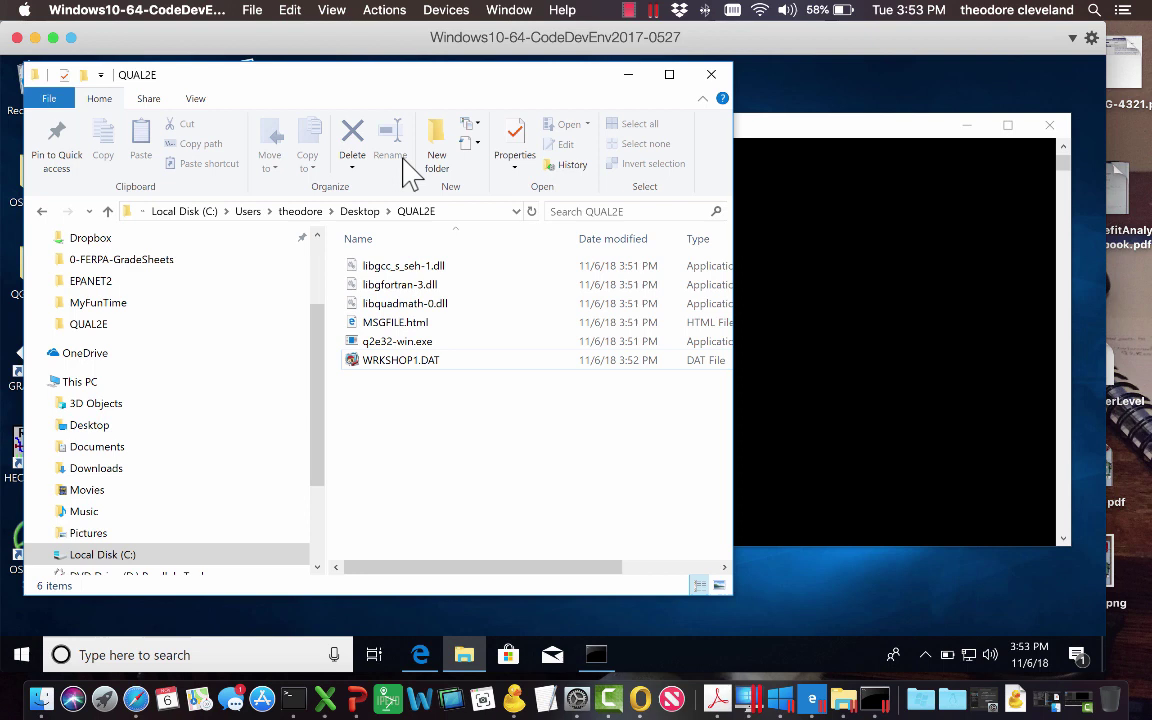
left_click(412, 331)
left_click(411, 322)
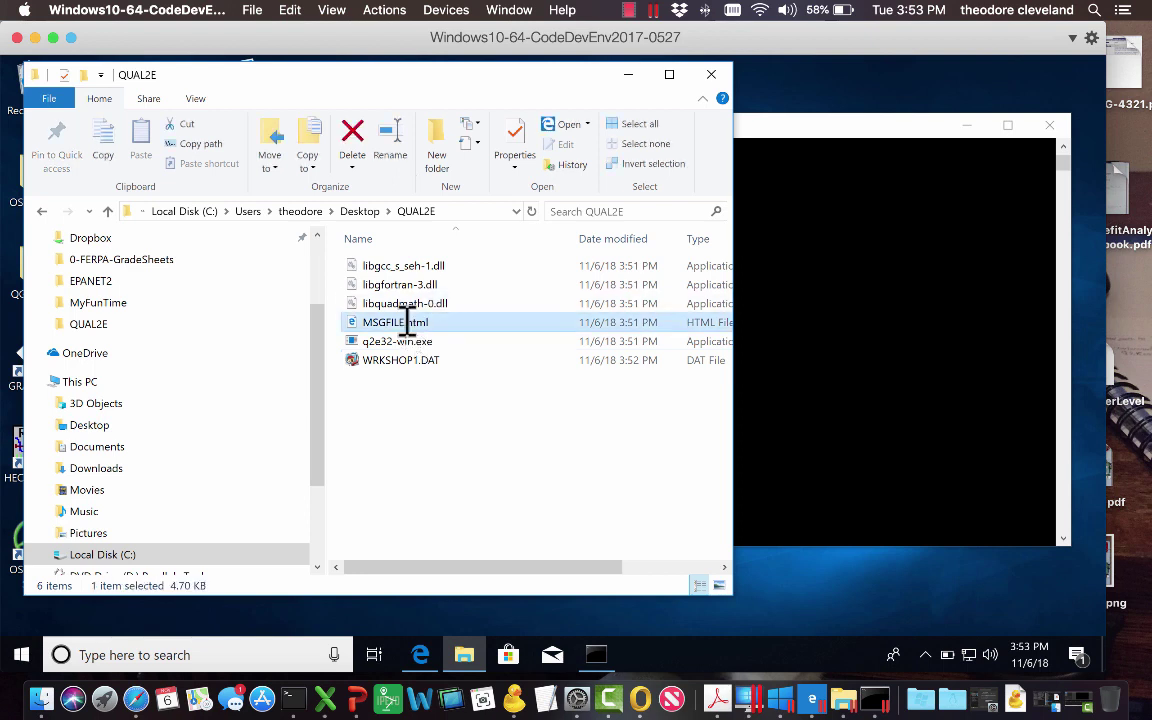
double_click(446, 322)
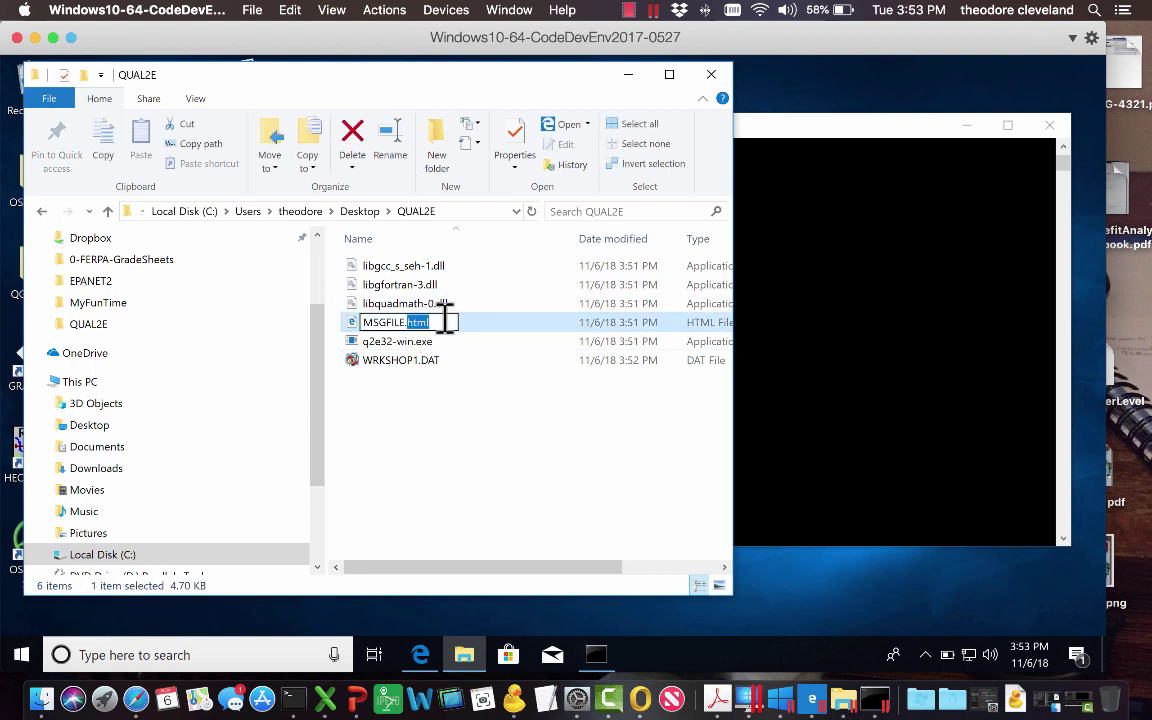
type("DAT")
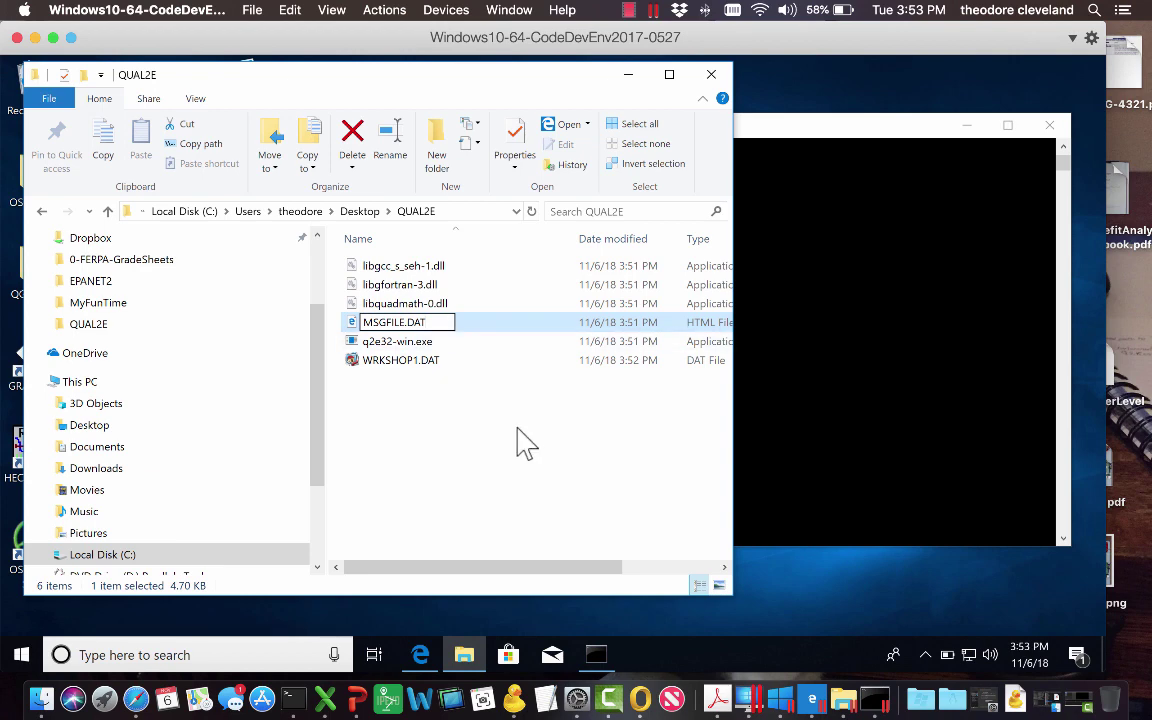
left_click(522, 442)
left_click(650, 370)
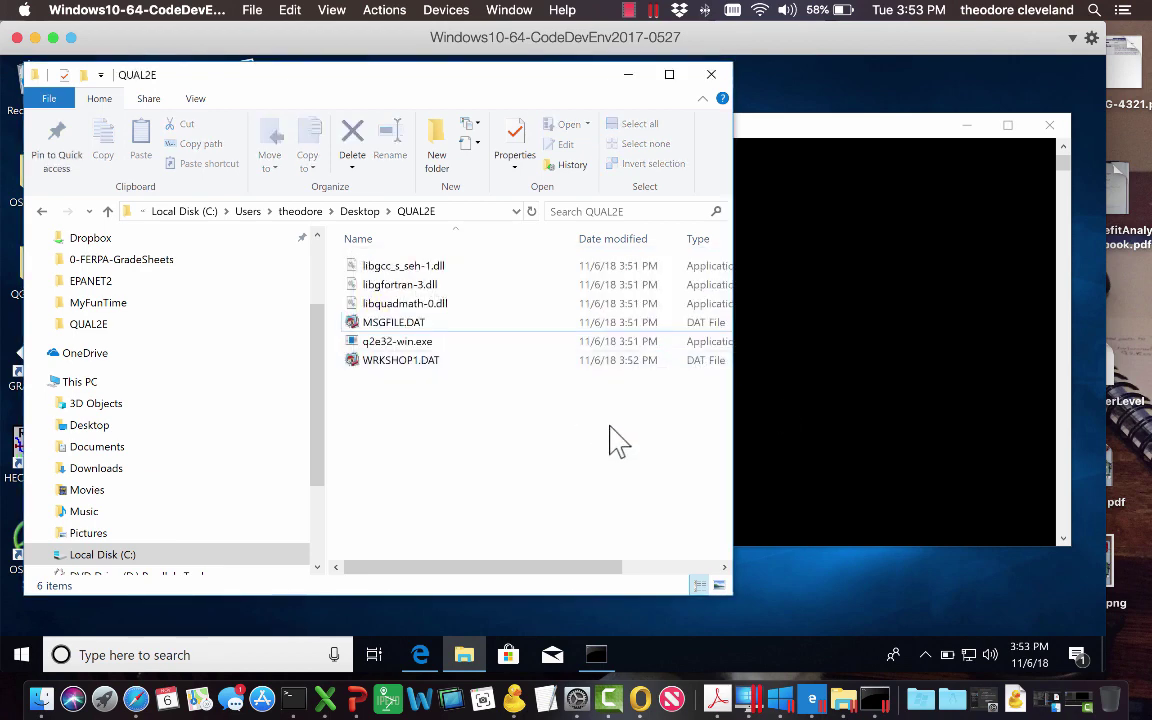
left_click(790, 415)
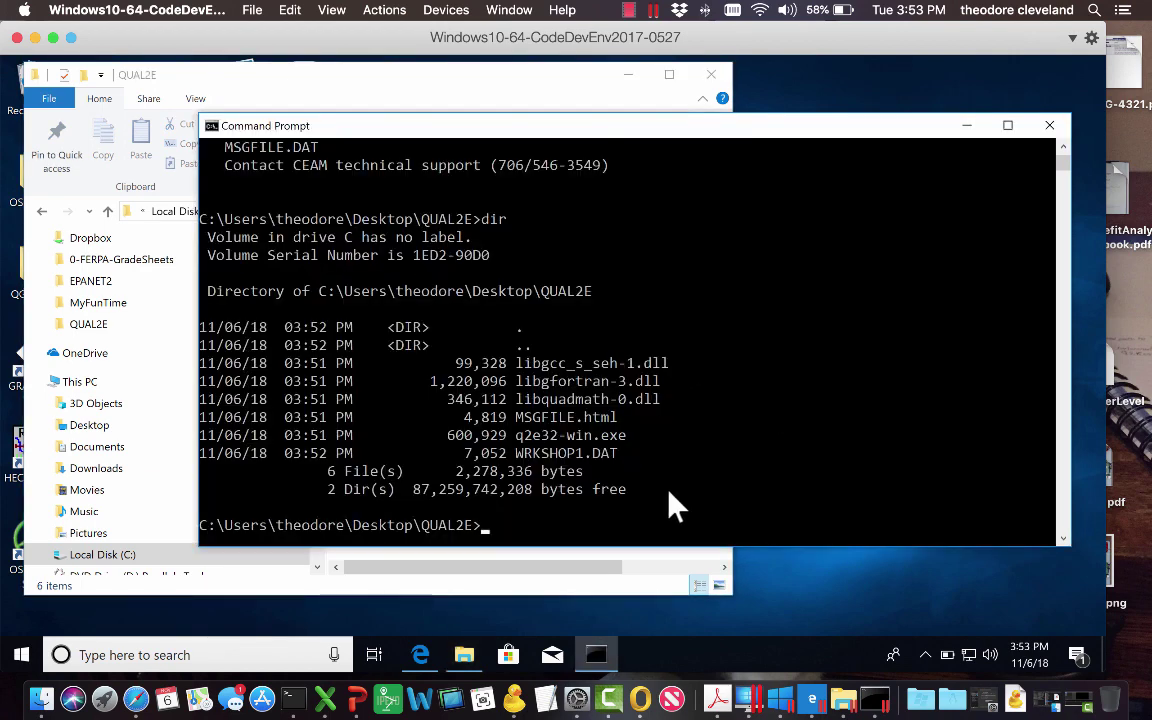
Rerun q2e32-win.exe and enlarge the console window to show its CEAM/EPA banner.
type("dir")
key("Up")
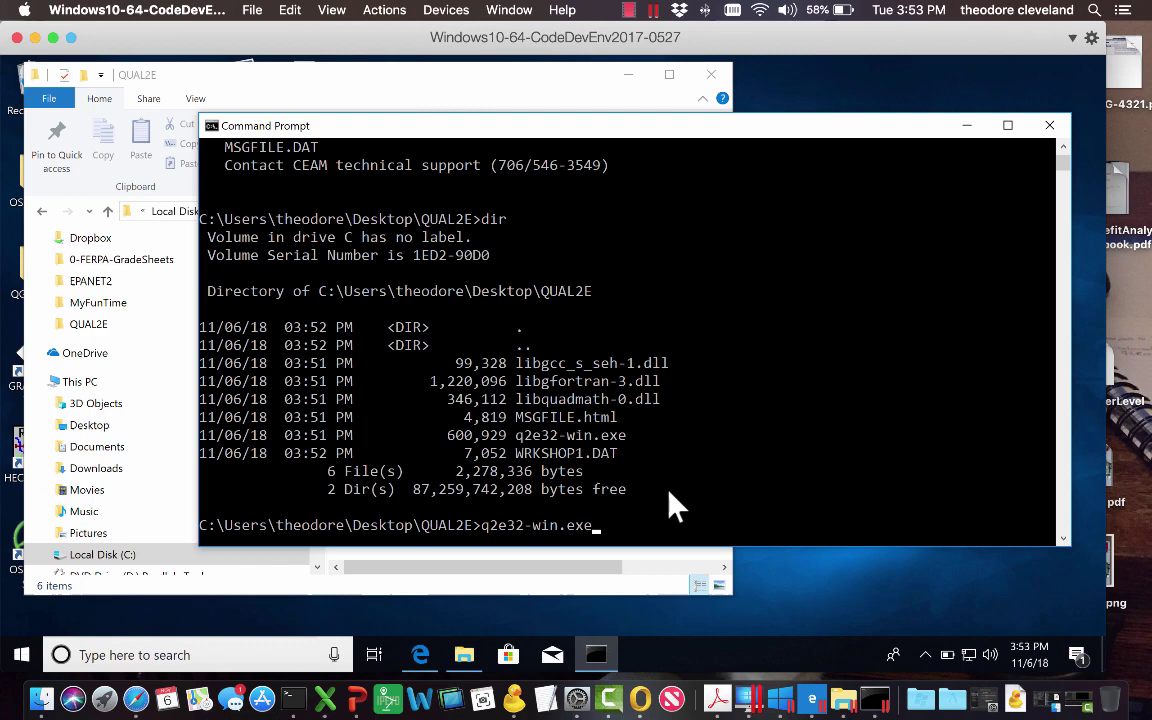
key("Return")
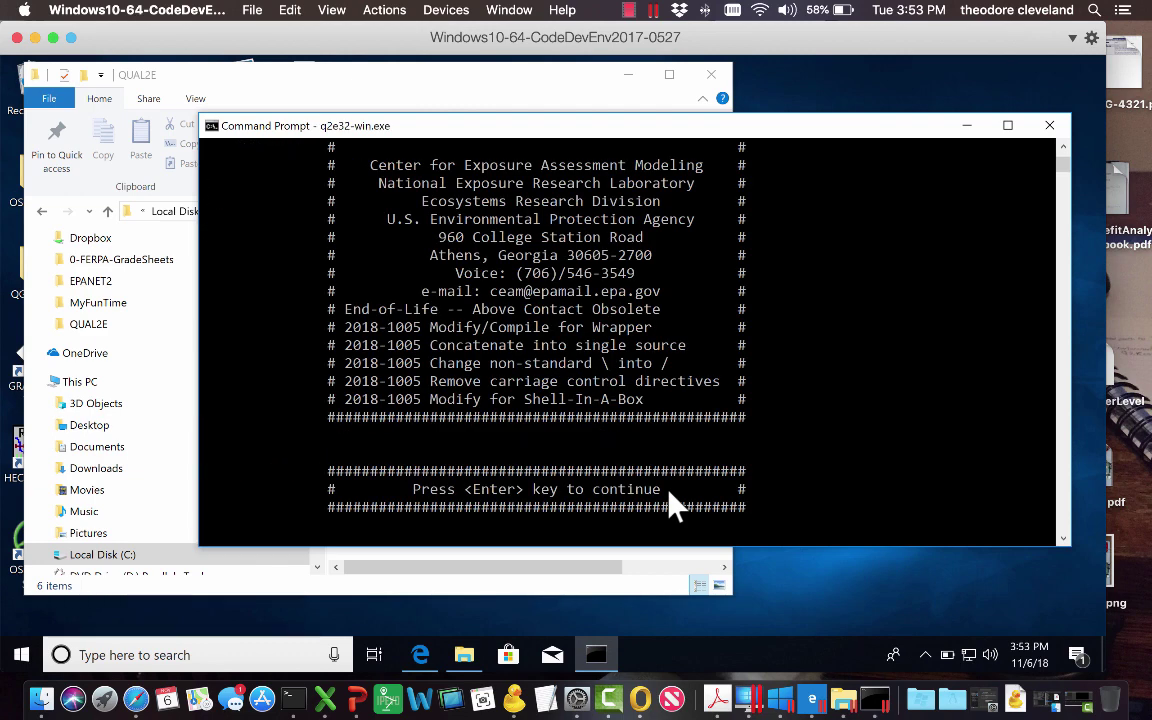
left_click_drag(470, 130, 322, 78)
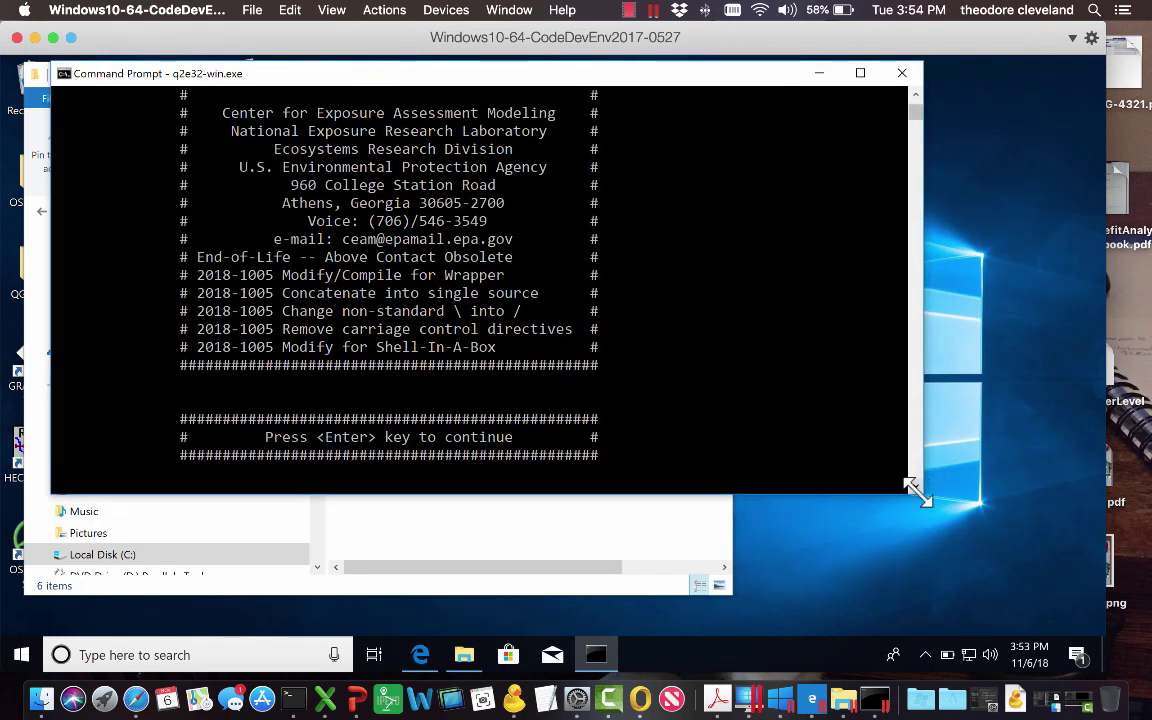
left_click_drag(920, 494, 926, 624)
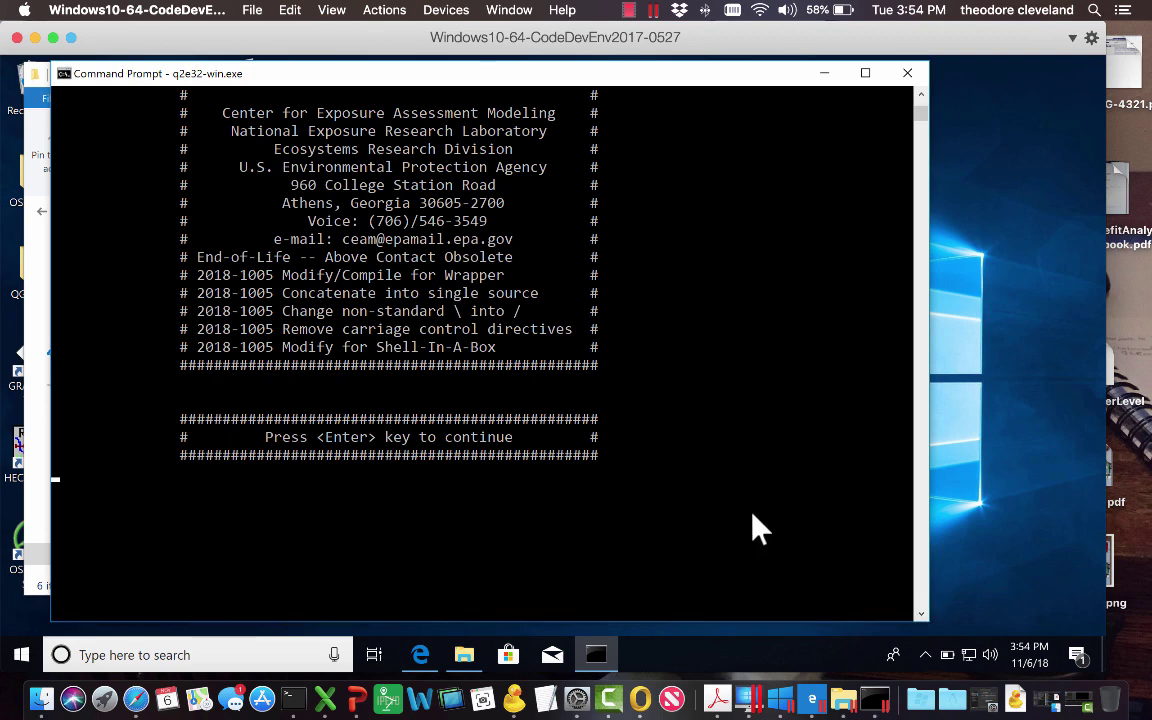
Run QUAL2E with input WRKSHOP1.DAT, output WRKSHOP1.TXT, no DO data, and plot file WRKSHOP1.PRT.TXT.
key("Return")
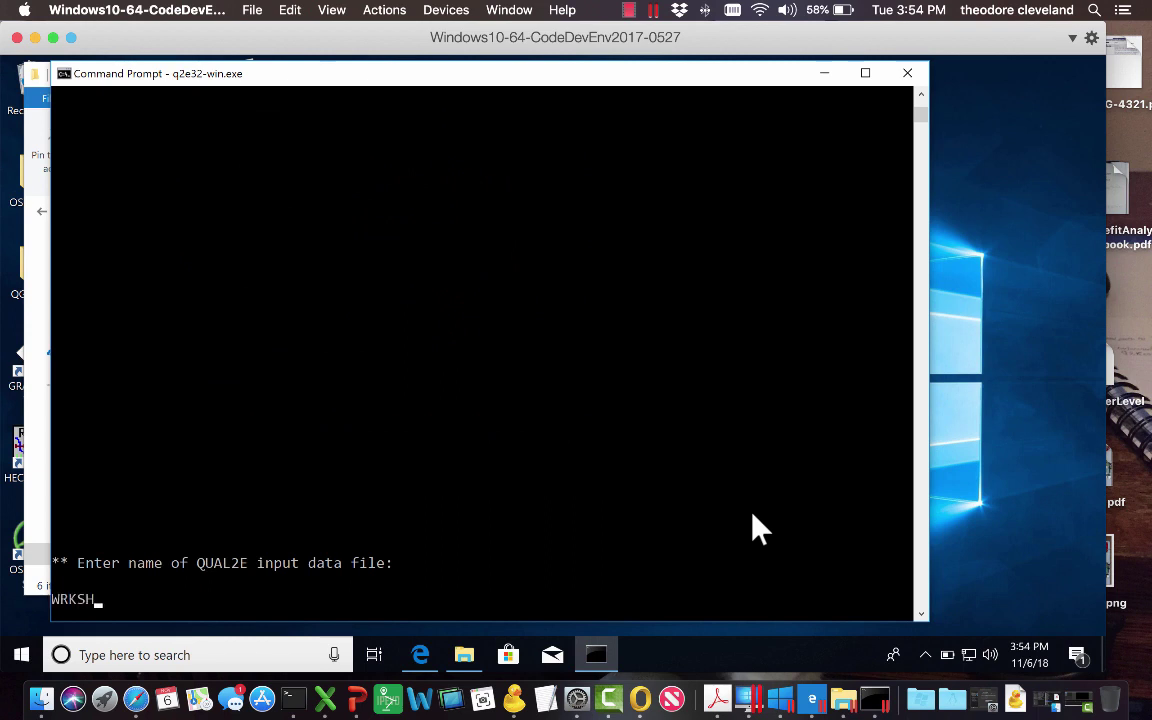
type("WRKSHOP1.DAT")
key("Return")
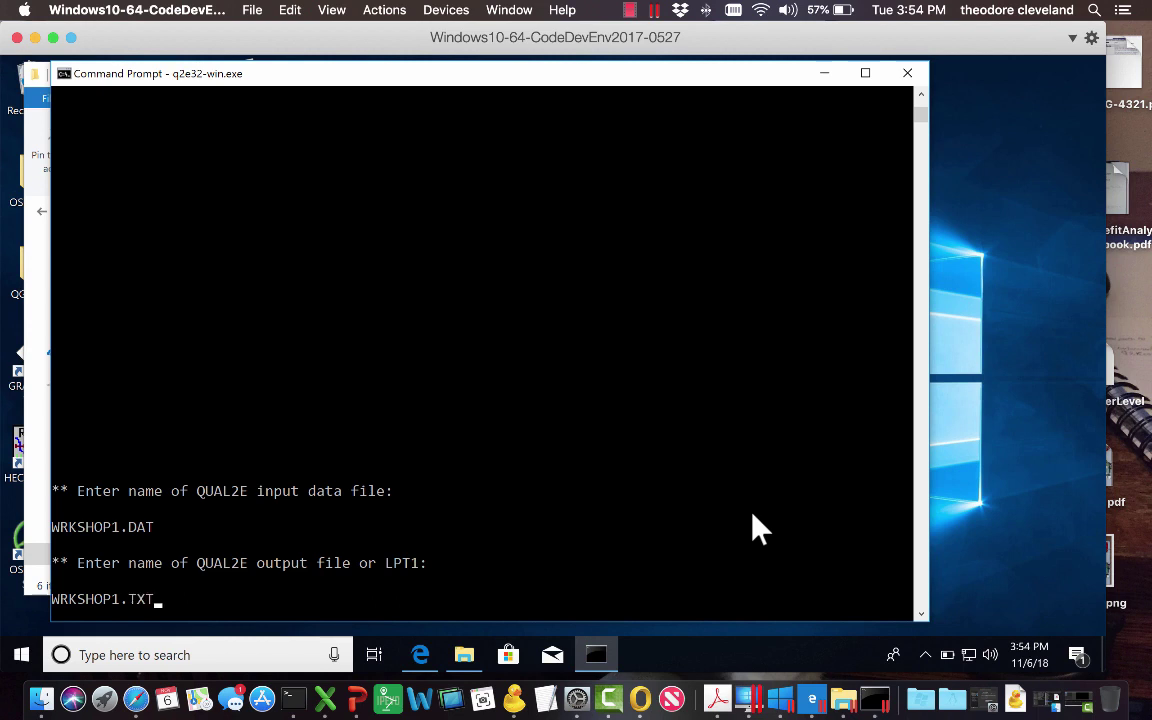
key("Return")
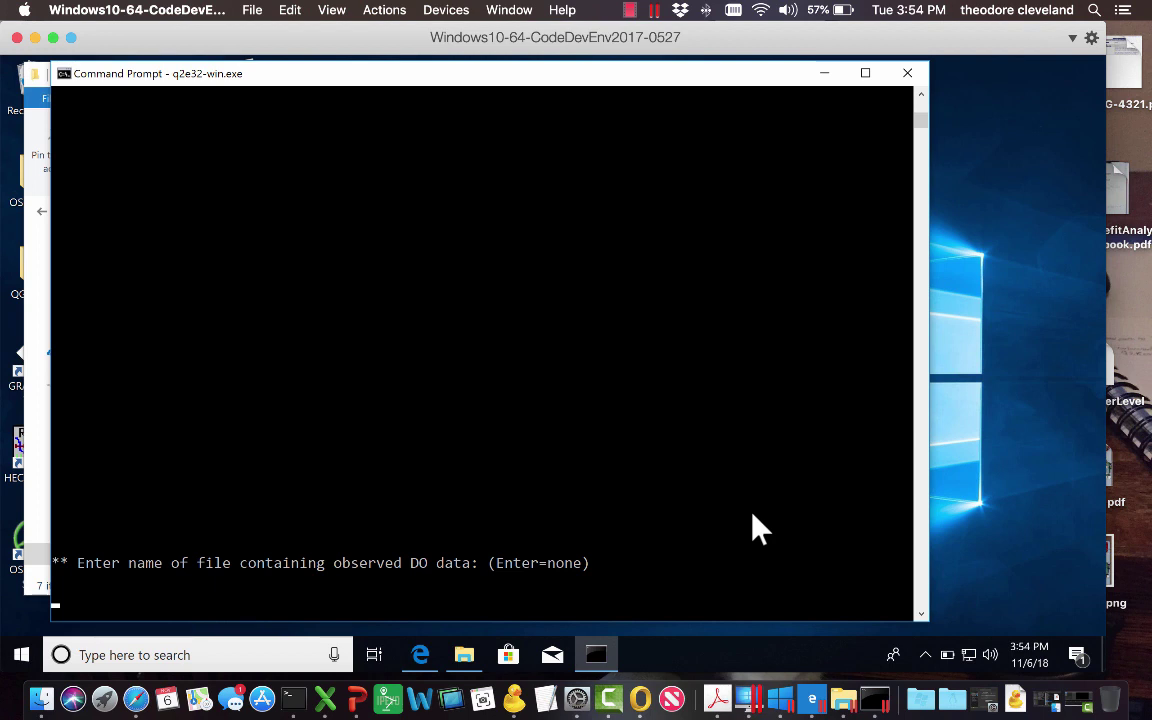
key("Return")
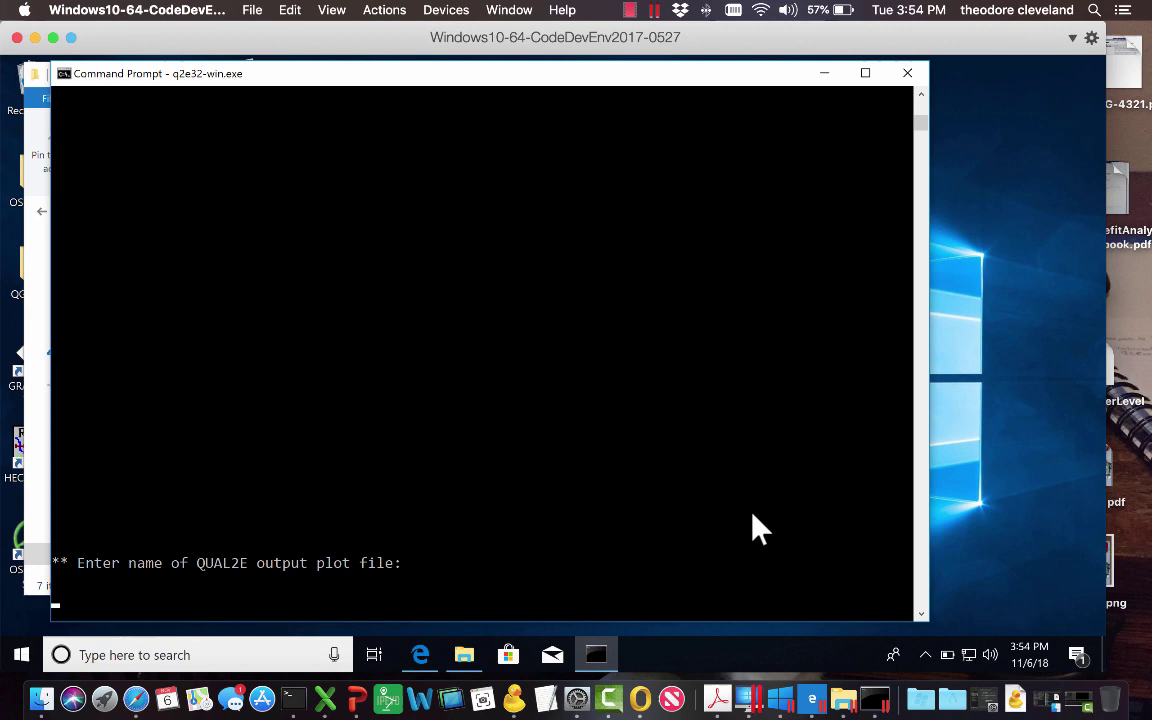
key("Return")
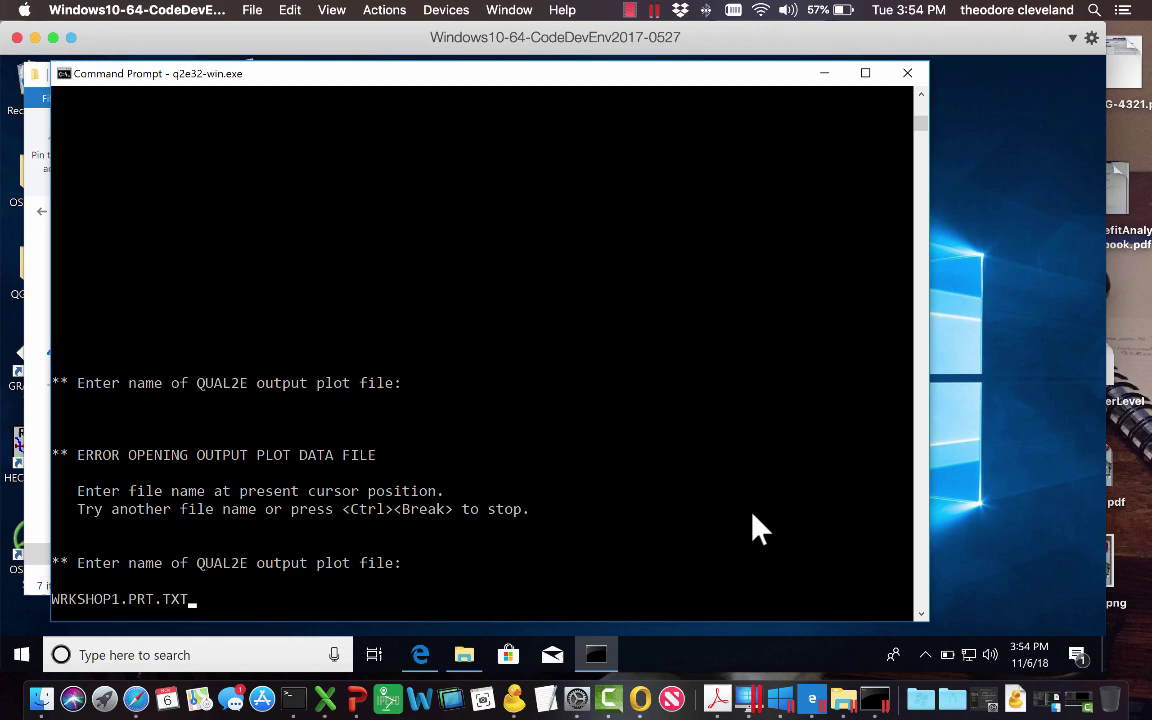
key("Return")
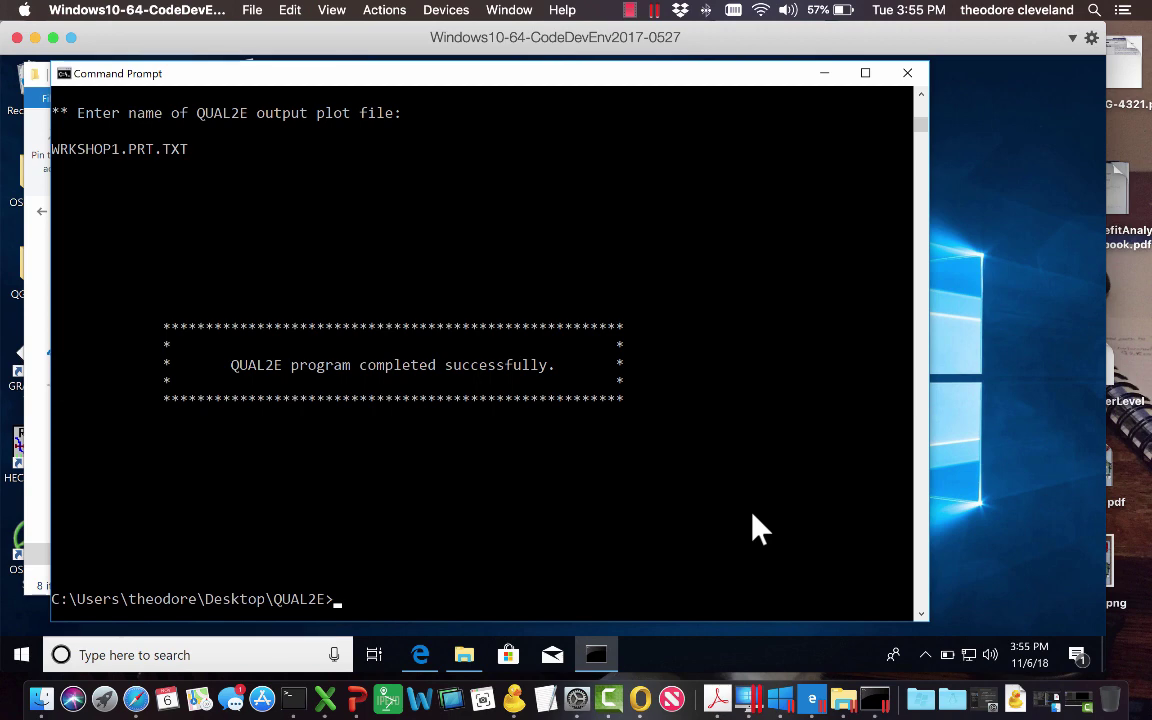
List the folder with dir to confirm WRKSHOP1.TXT and WRKSHOP1.PRT.TXT were created.
type("dir")
key("Return")
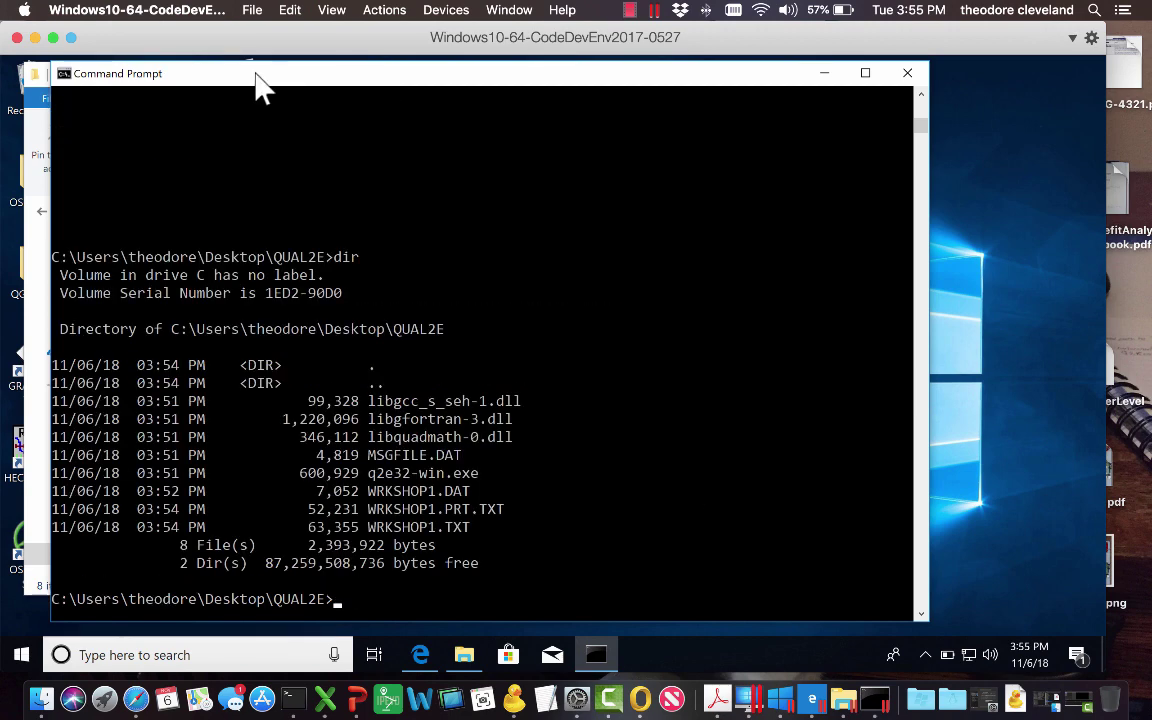
left_click_drag(247, 78, 823, 128)
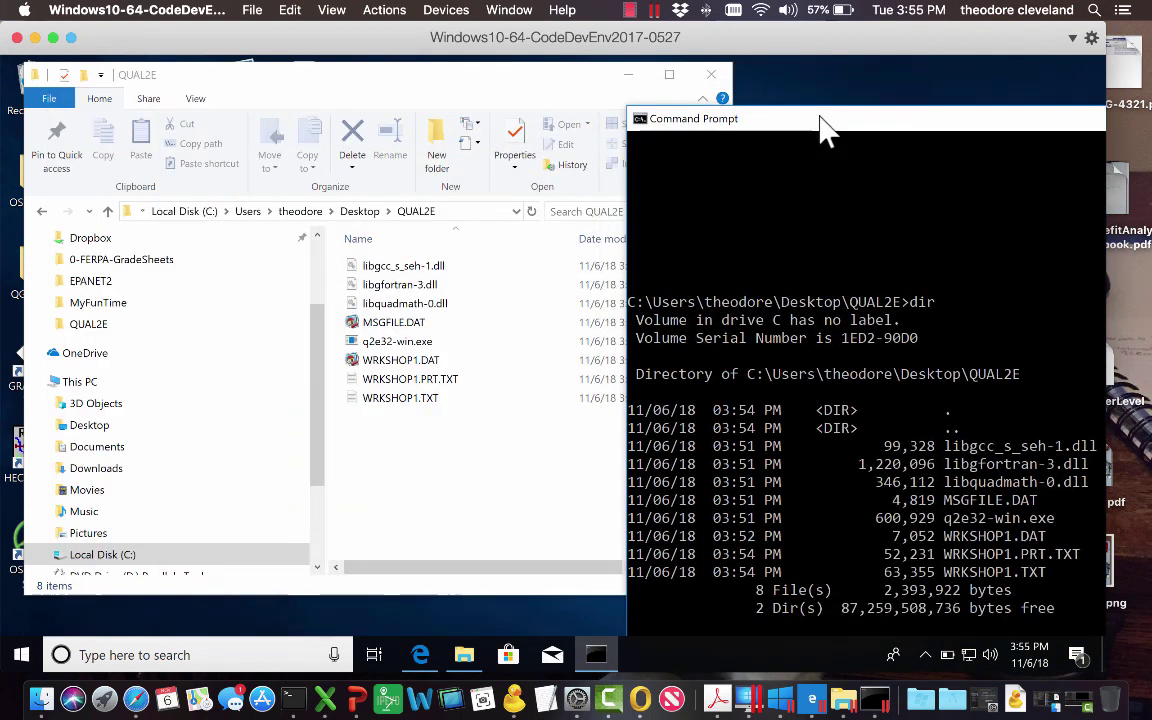
left_click(495, 442)
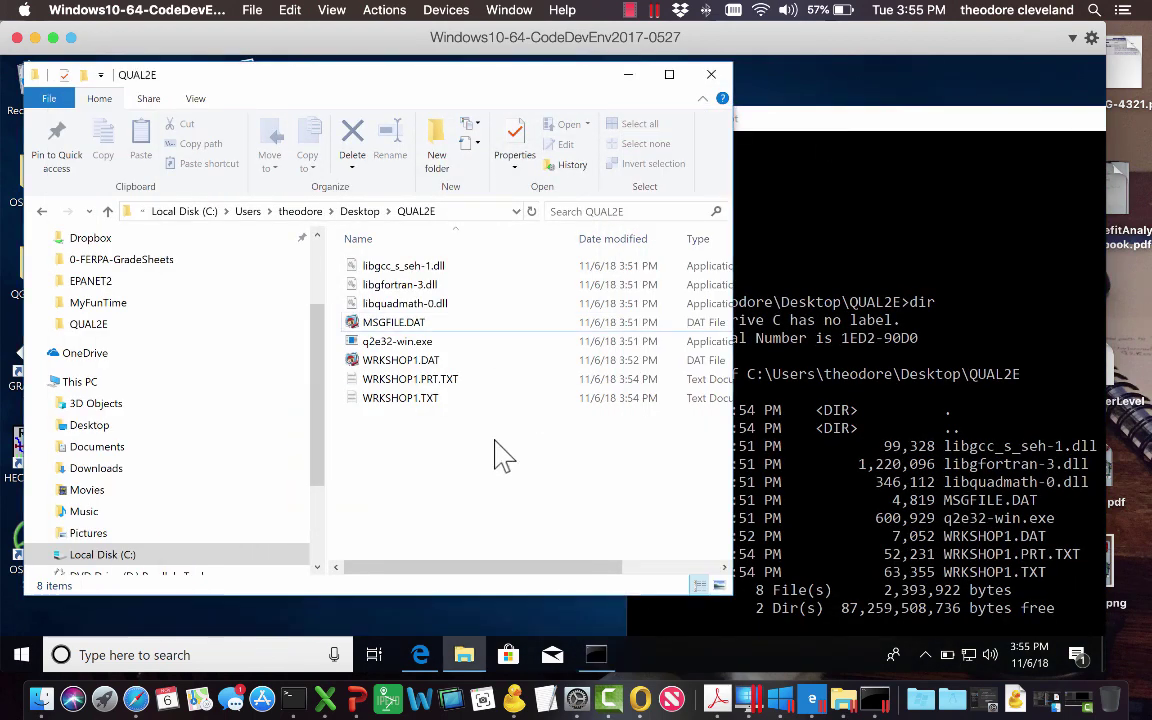
right_click(388, 360)
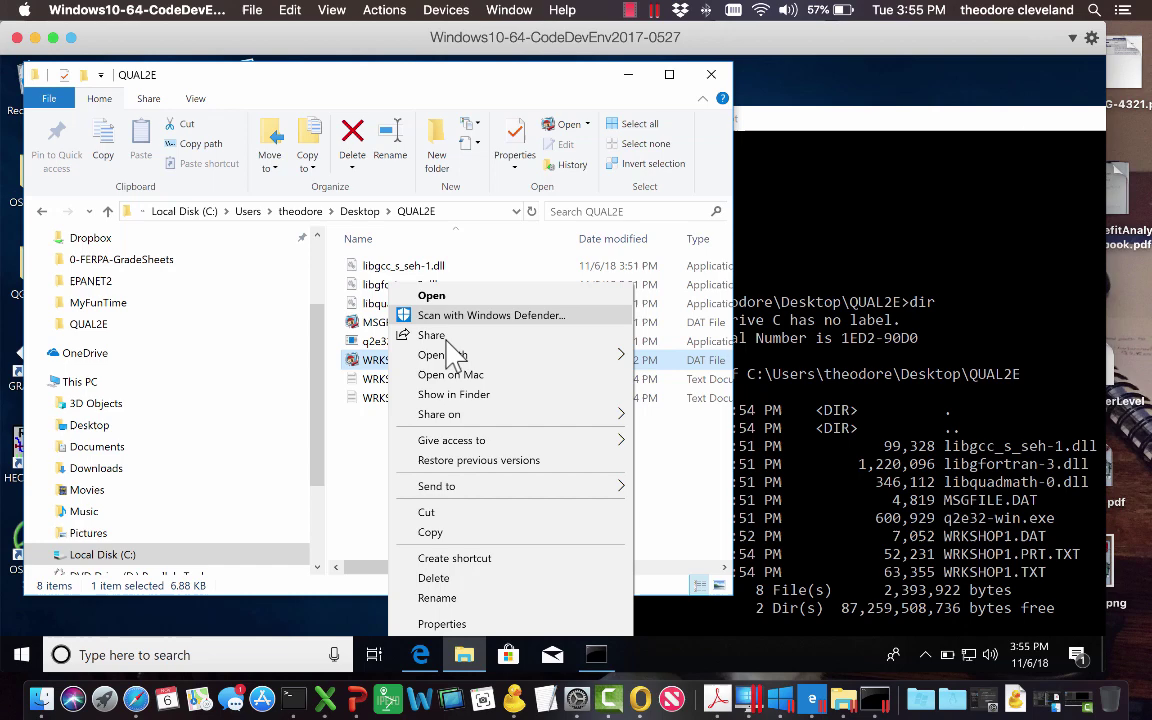
mouse_move(450, 357)
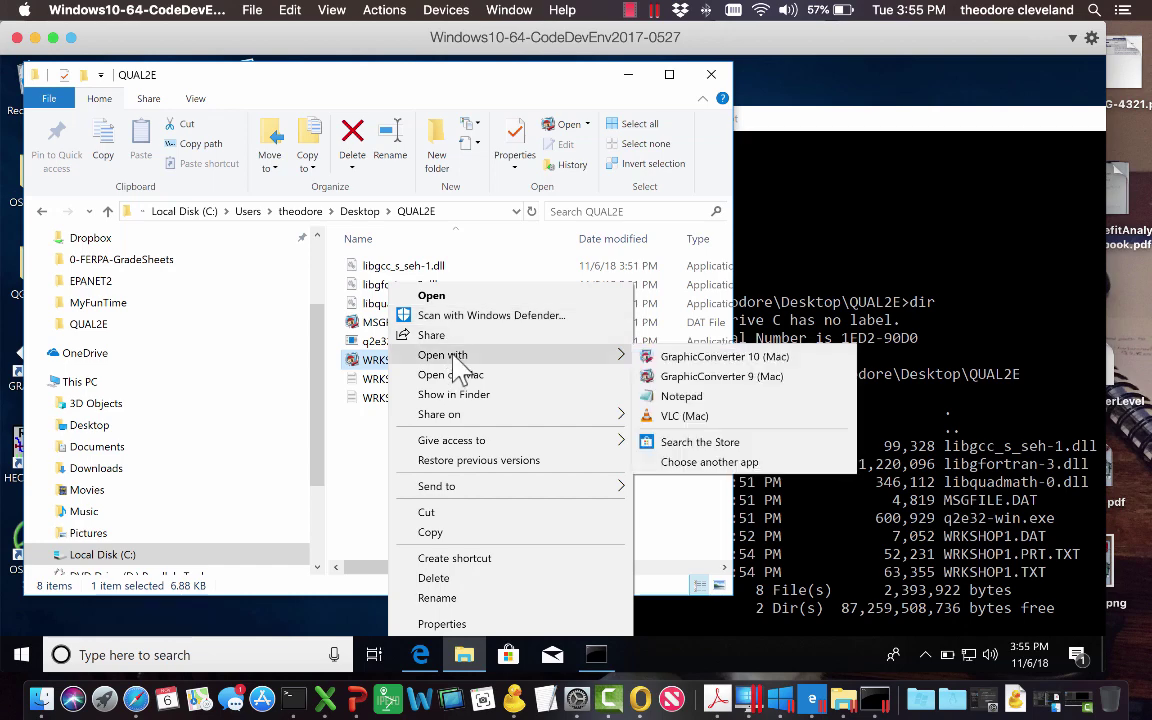
left_click(688, 402)
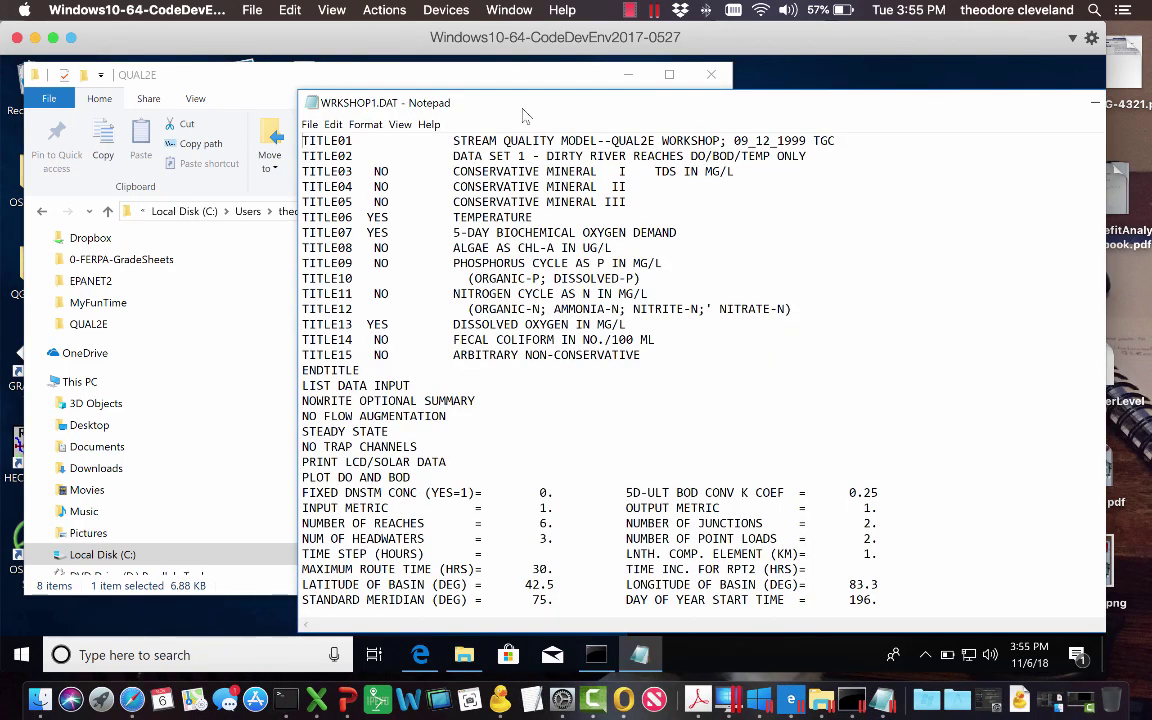
left_click_drag(471, 100, 250, 76)
scroll(432, 200, "down", 9)
scroll(432, 204, "down", 18)
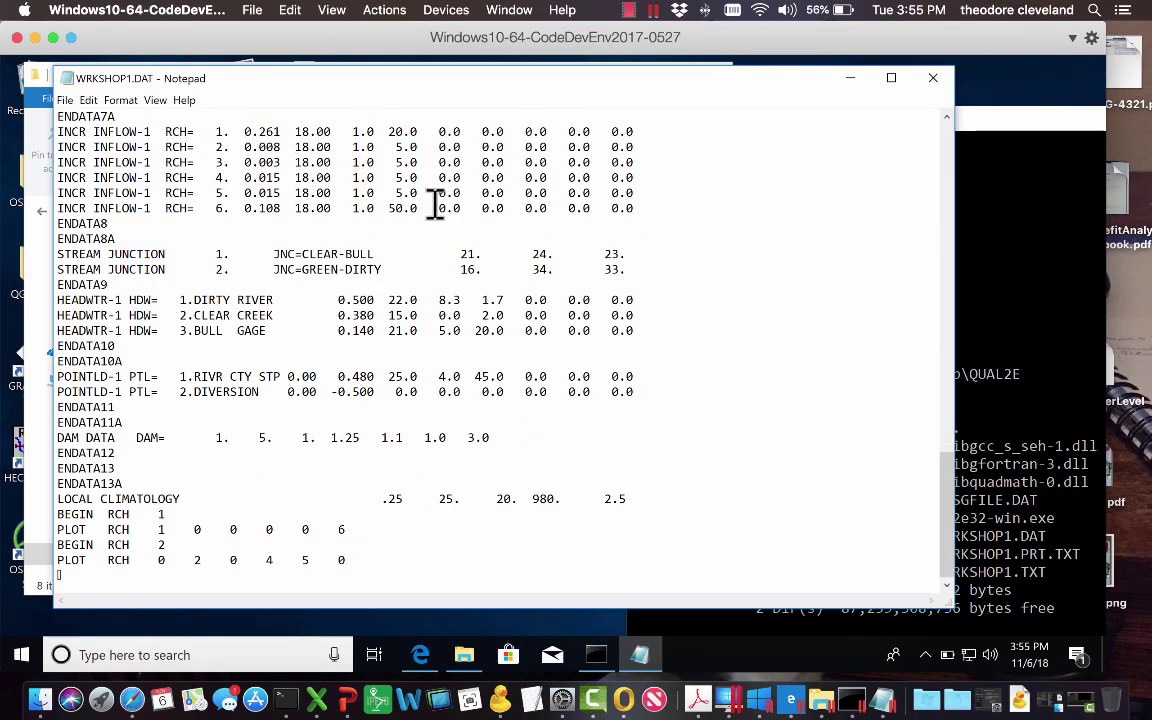
scroll(435, 205, "up", 20)
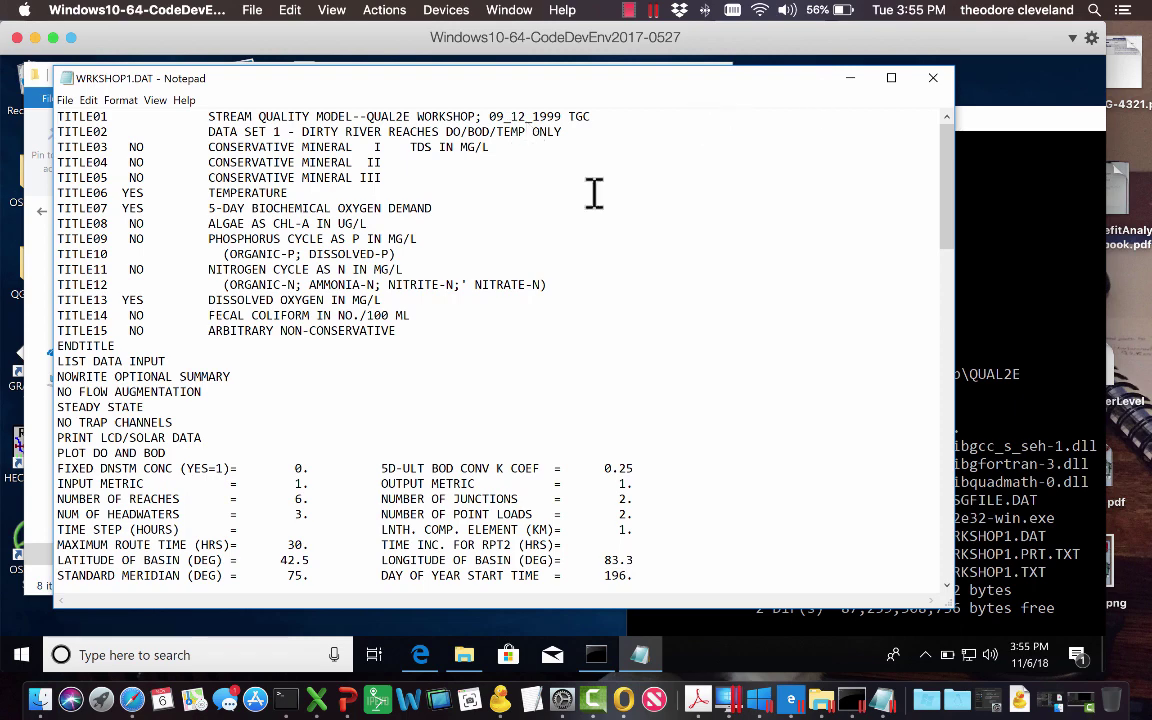
scroll(560, 200, "down", 3)
scroll(480, 380, "down", 20)
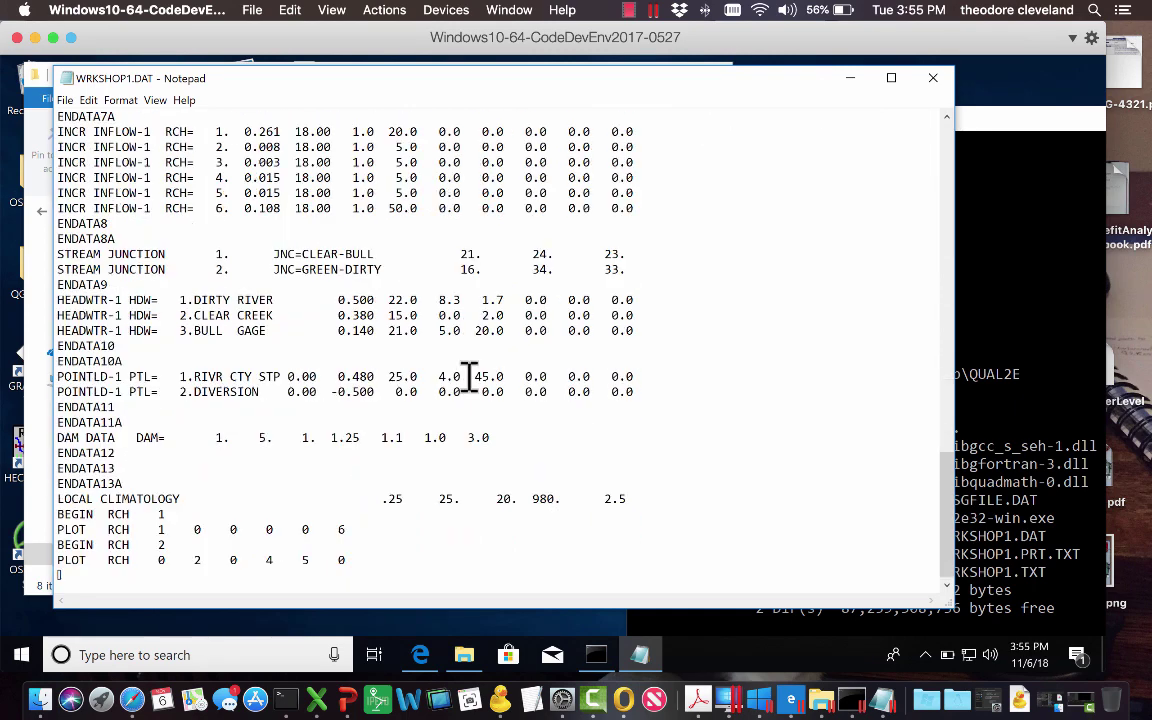
scroll(466, 372, "up", 20)
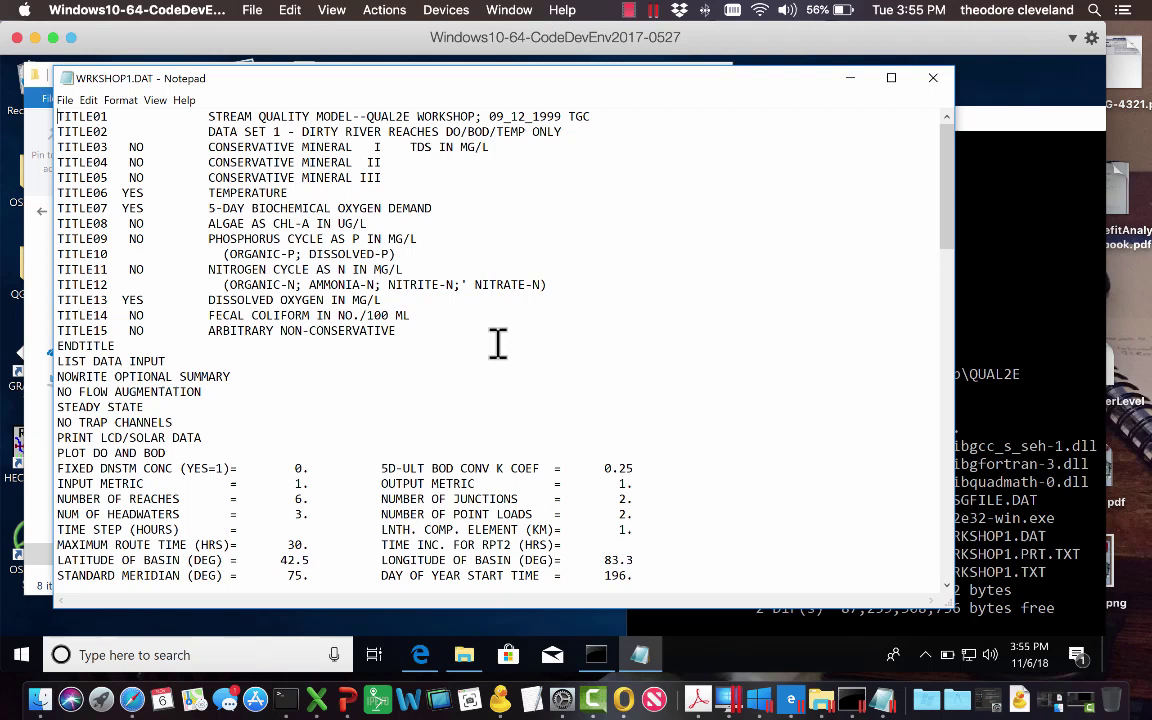
Close WRKSHOP1.DAT and open the WRKSHOP1.TXT output in Notepad, checking its 09_12_1999 title date.
left_click(933, 78)
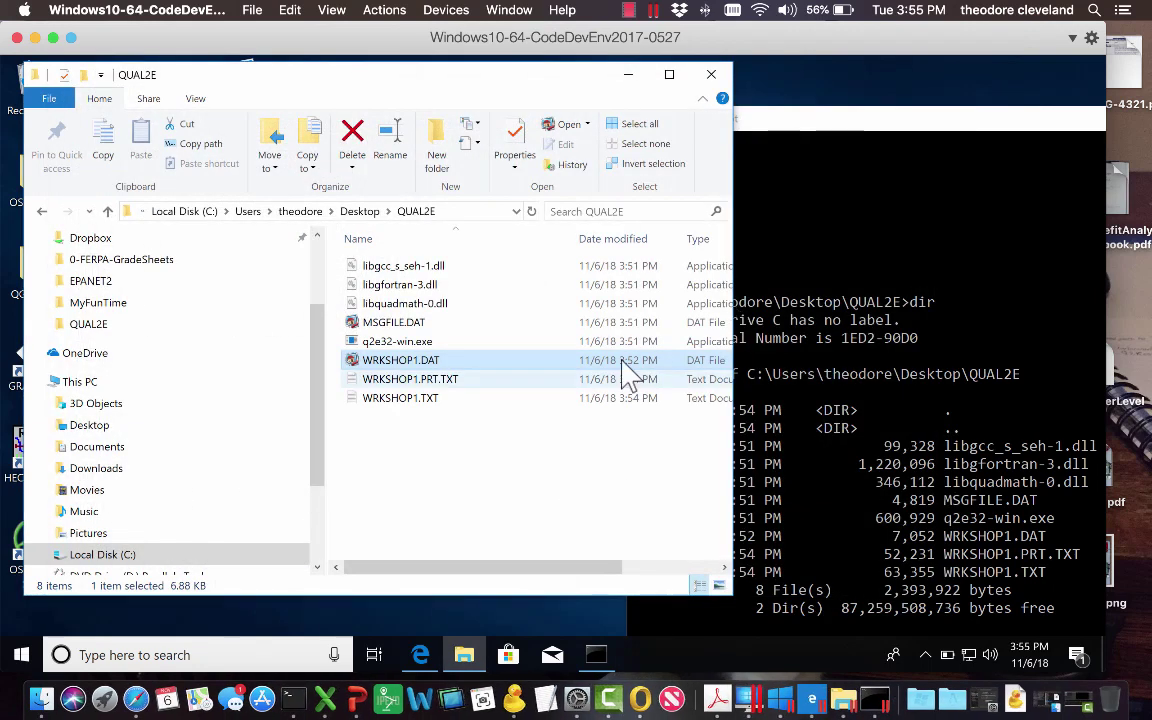
left_click(424, 403)
right_click(368, 404)
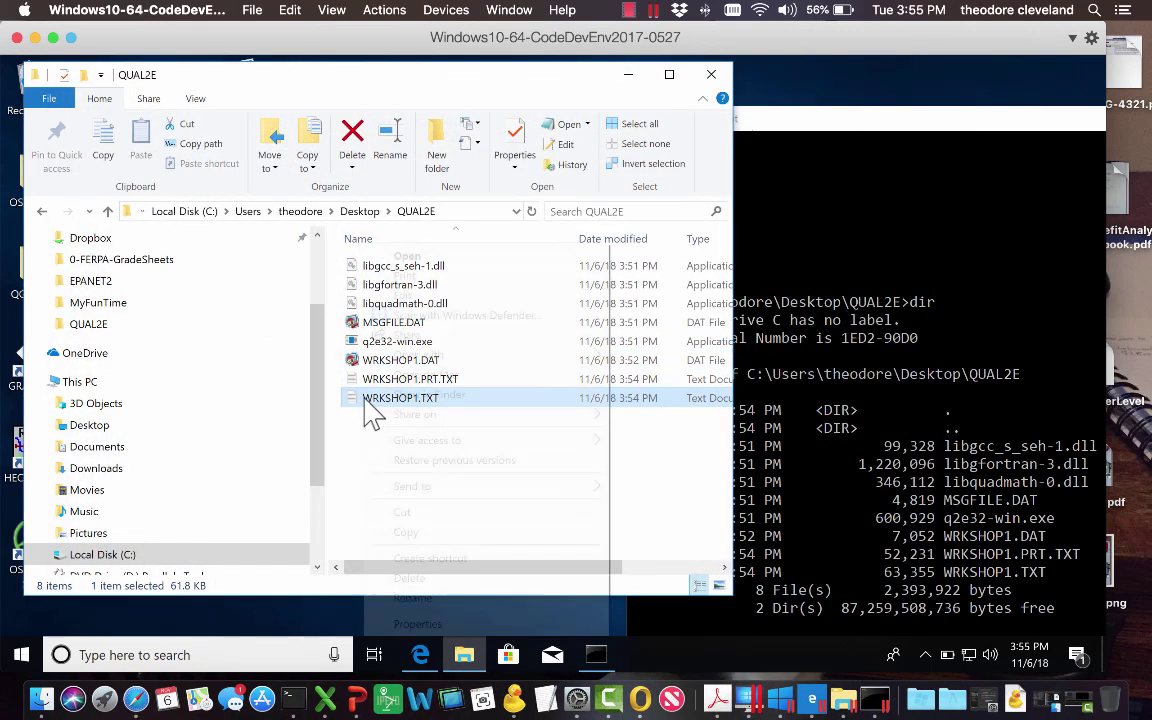
left_click(352, 398)
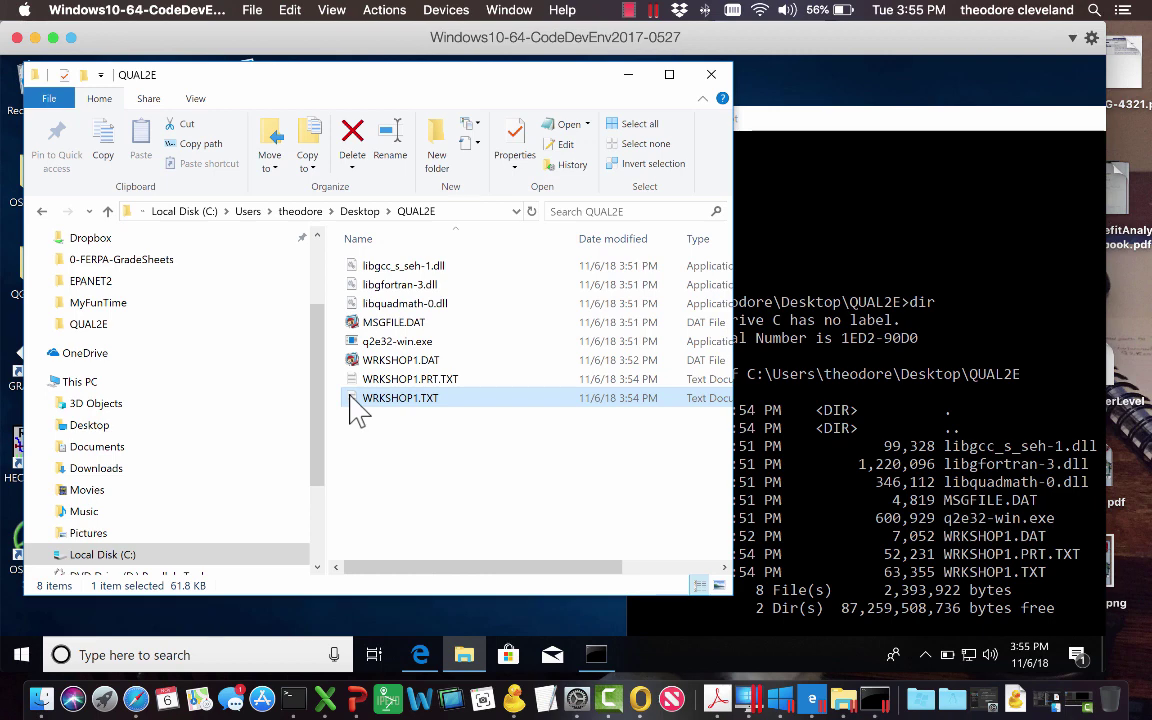
double_click(352, 398)
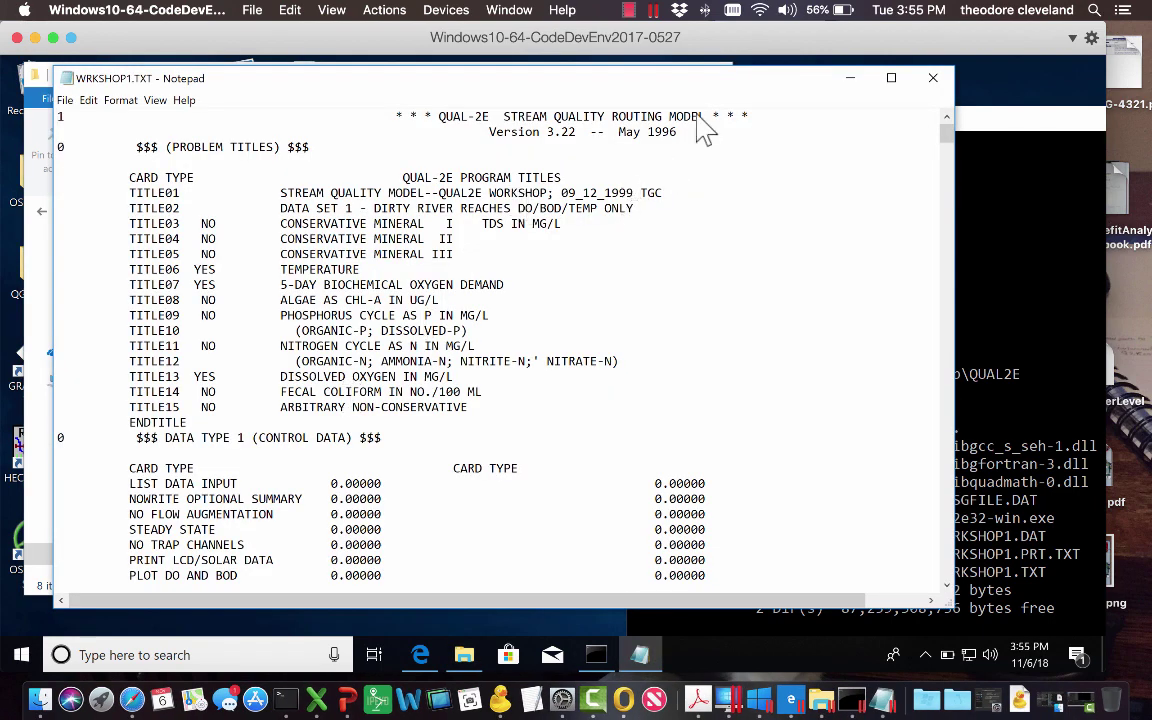
left_click_drag(705, 88, 673, 88)
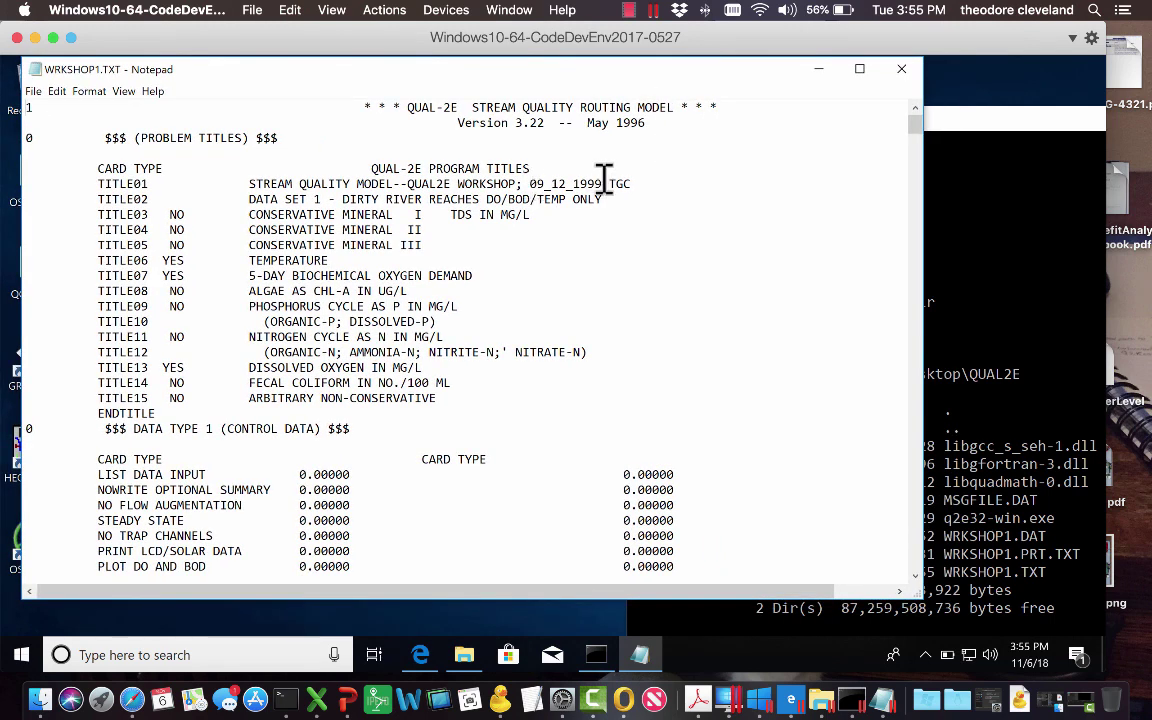
double_click(550, 185)
left_click(658, 193)
Scroll through WRKSHOP1.TXT down to the dissolved oxygen and BOD profile plots.
scroll(658, 193, "down", 10)
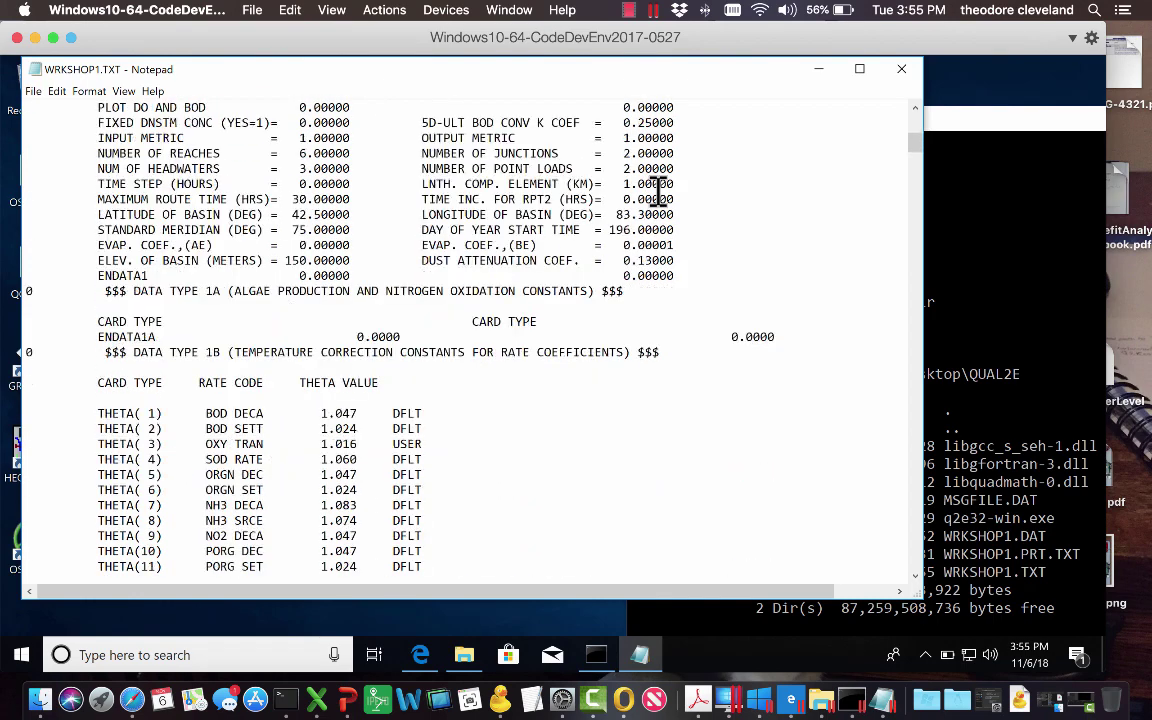
scroll(658, 193, "down", 9)
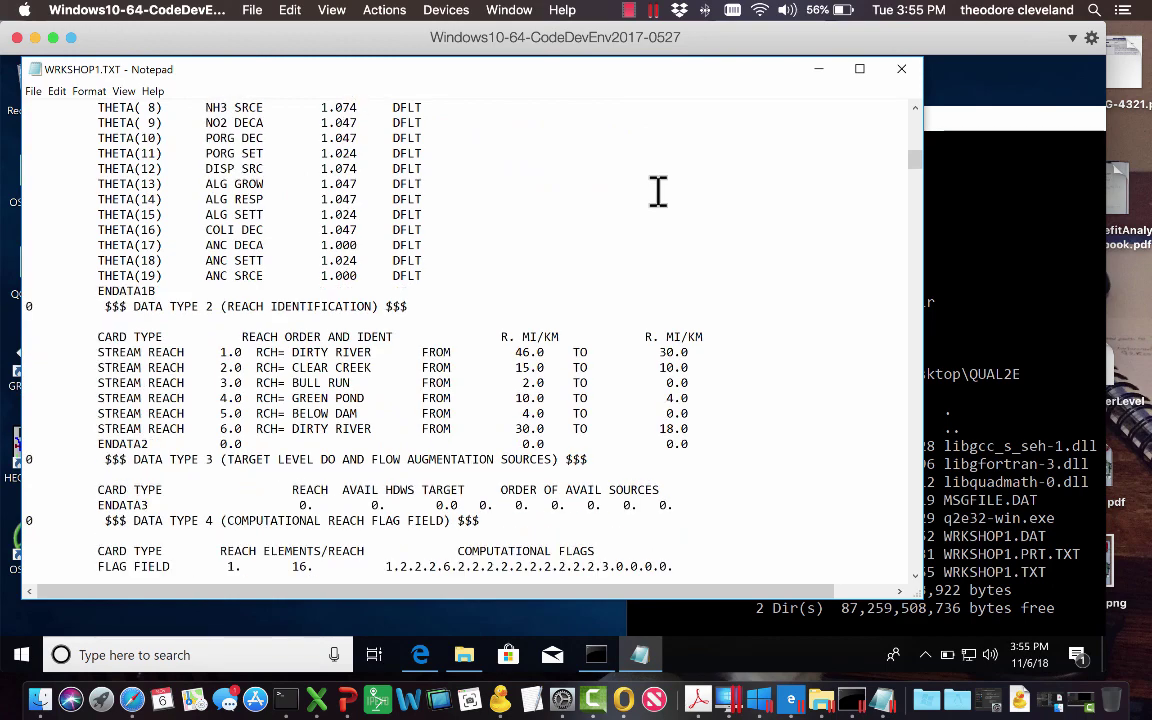
scroll(658, 193, "down", 7)
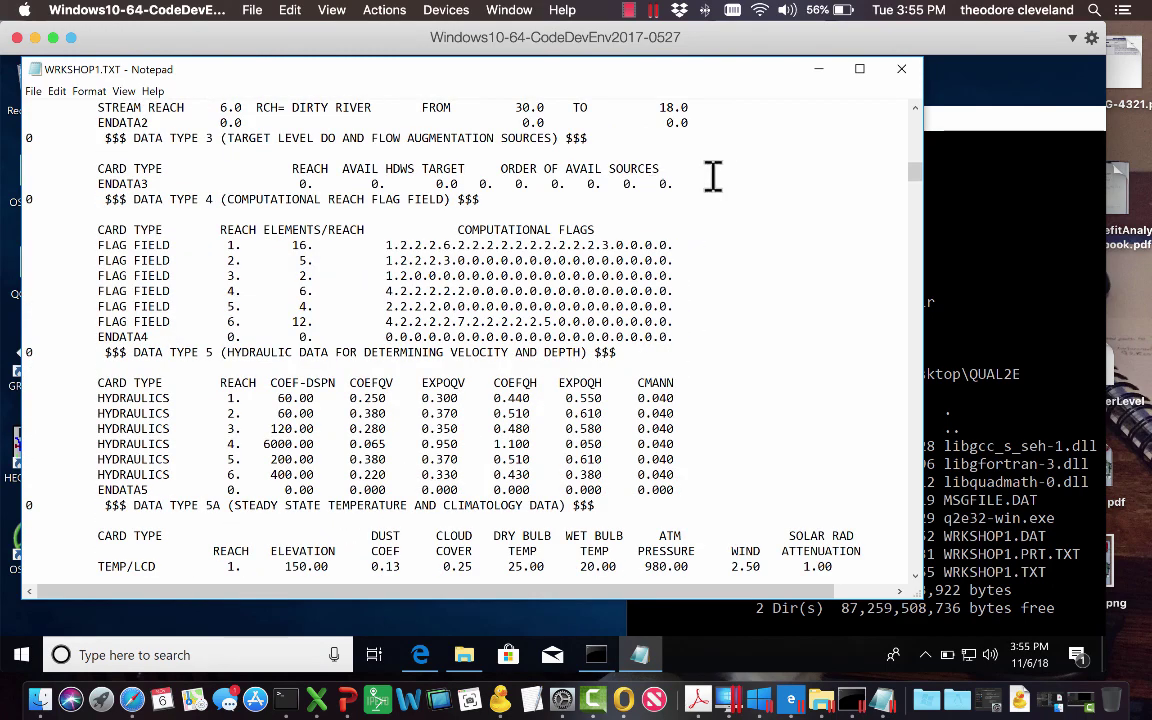
scroll(712, 176, "down", 2)
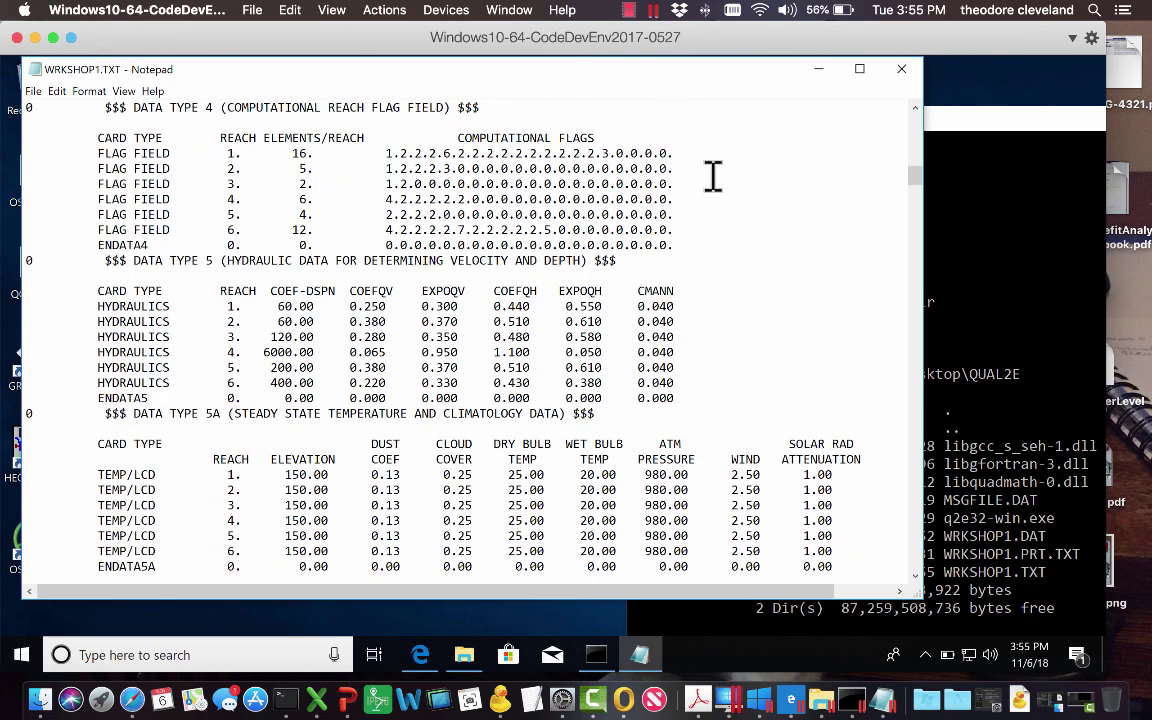
scroll(712, 176, "down", 1)
scroll(712, 176, "down", 4)
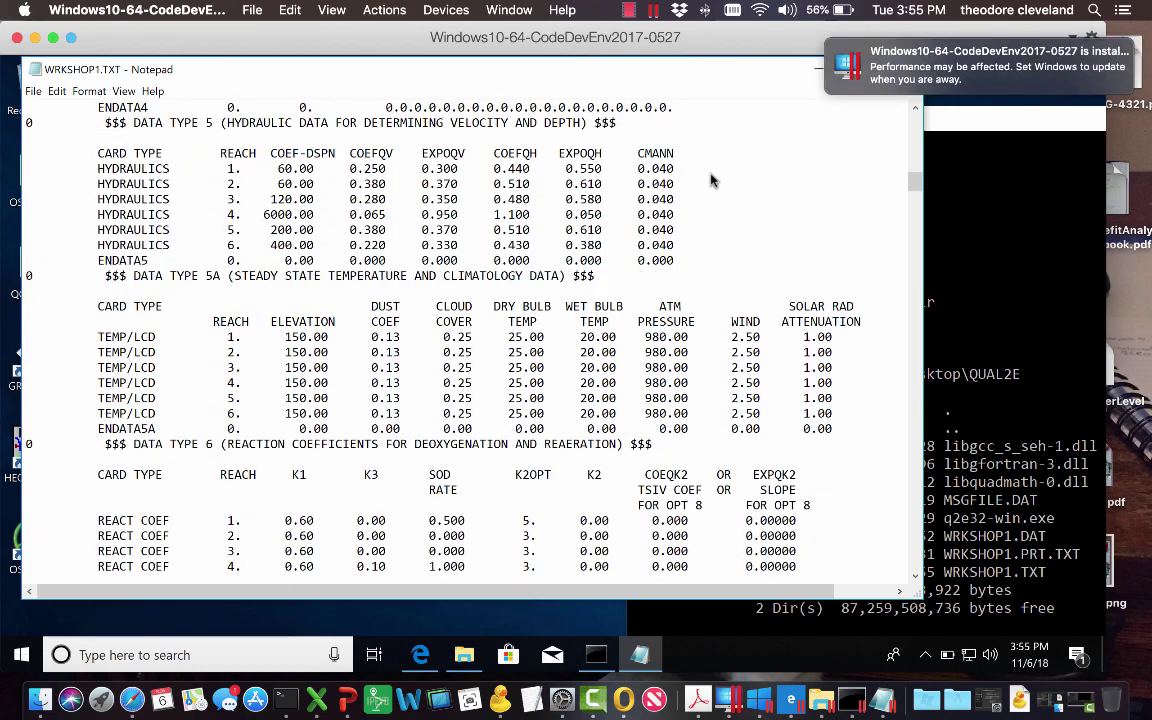
scroll(712, 180, "down", 3)
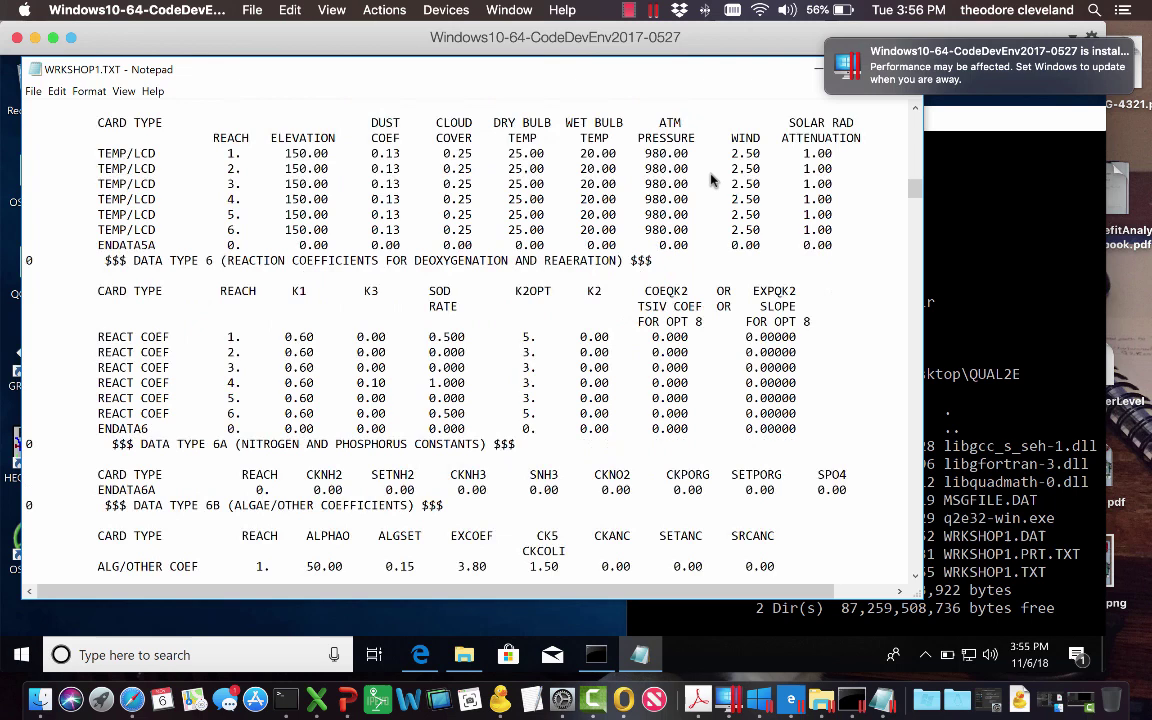
scroll(712, 180, "down", 4)
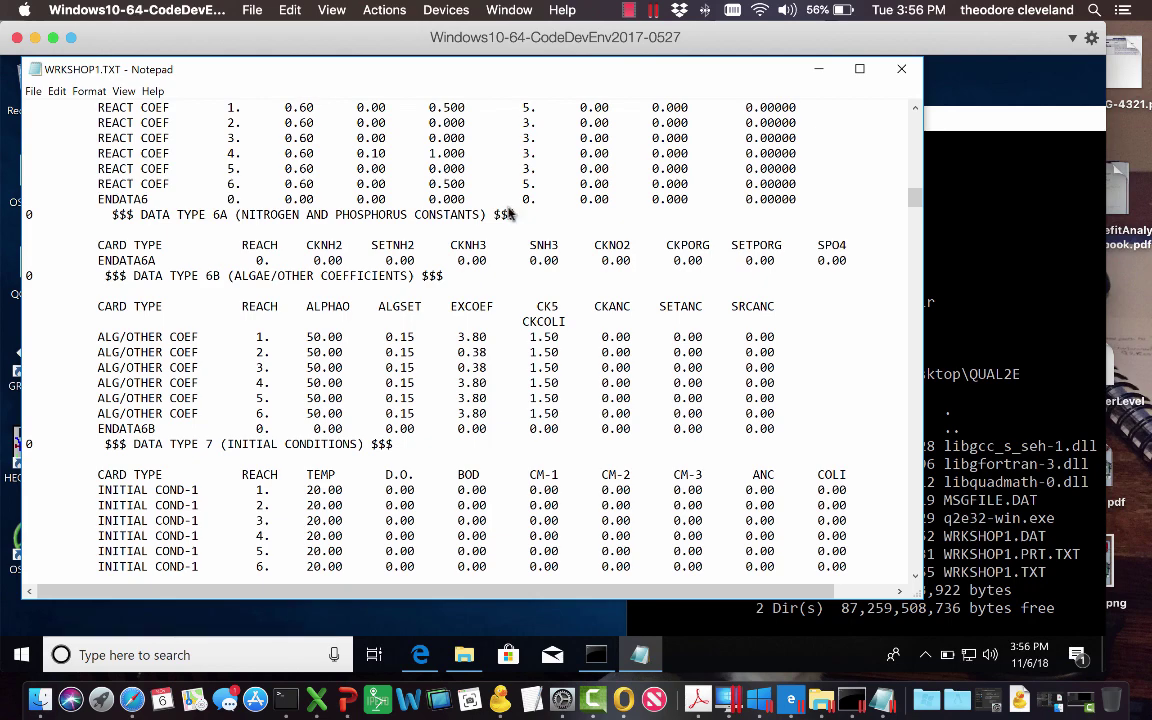
scroll(463, 280, "down", 7)
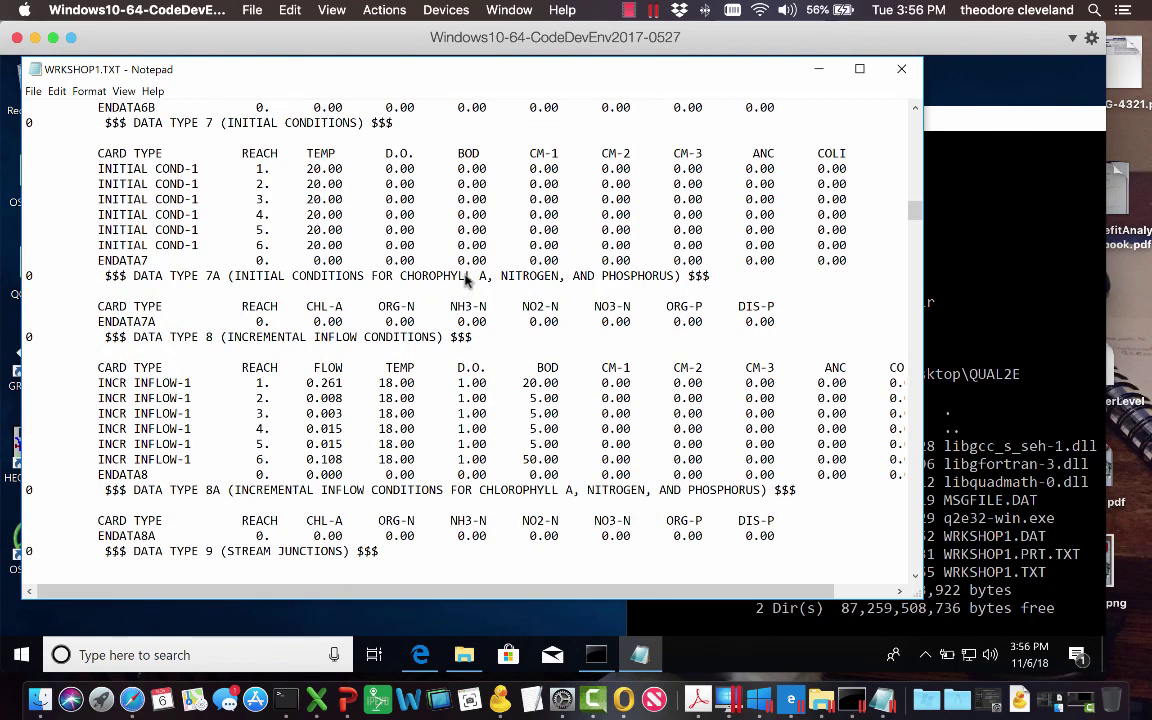
scroll(463, 282, "up", 5)
scroll(463, 280, "down", 6)
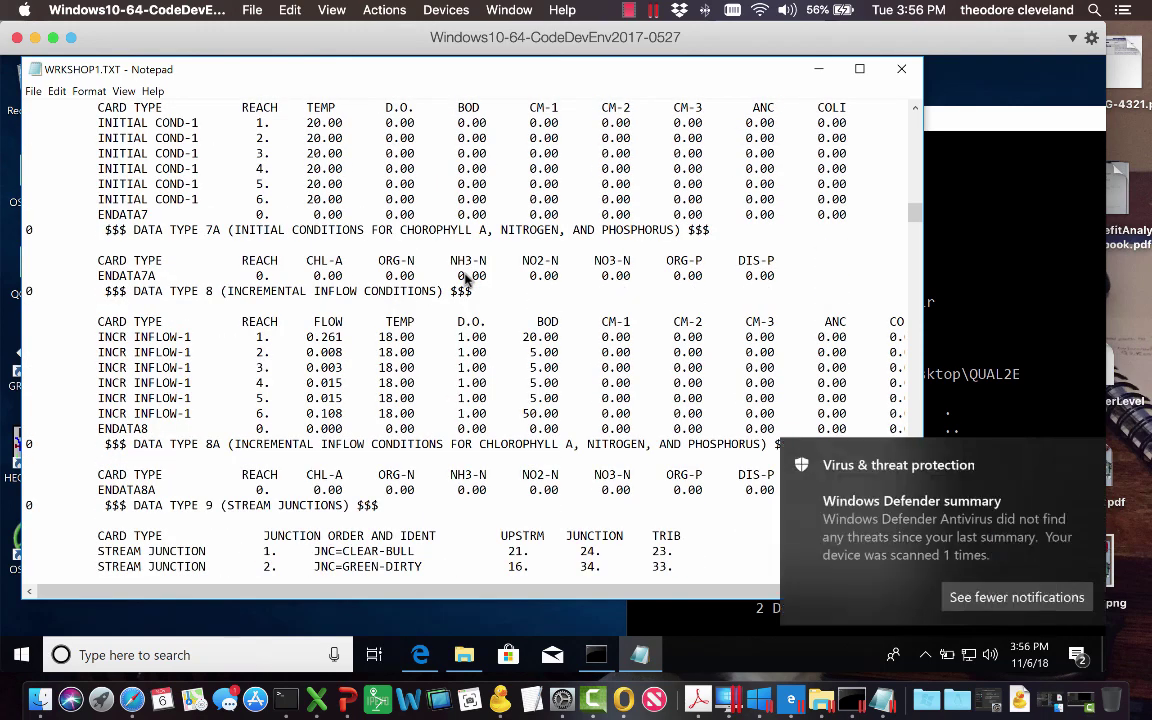
scroll(463, 280, "down", 7)
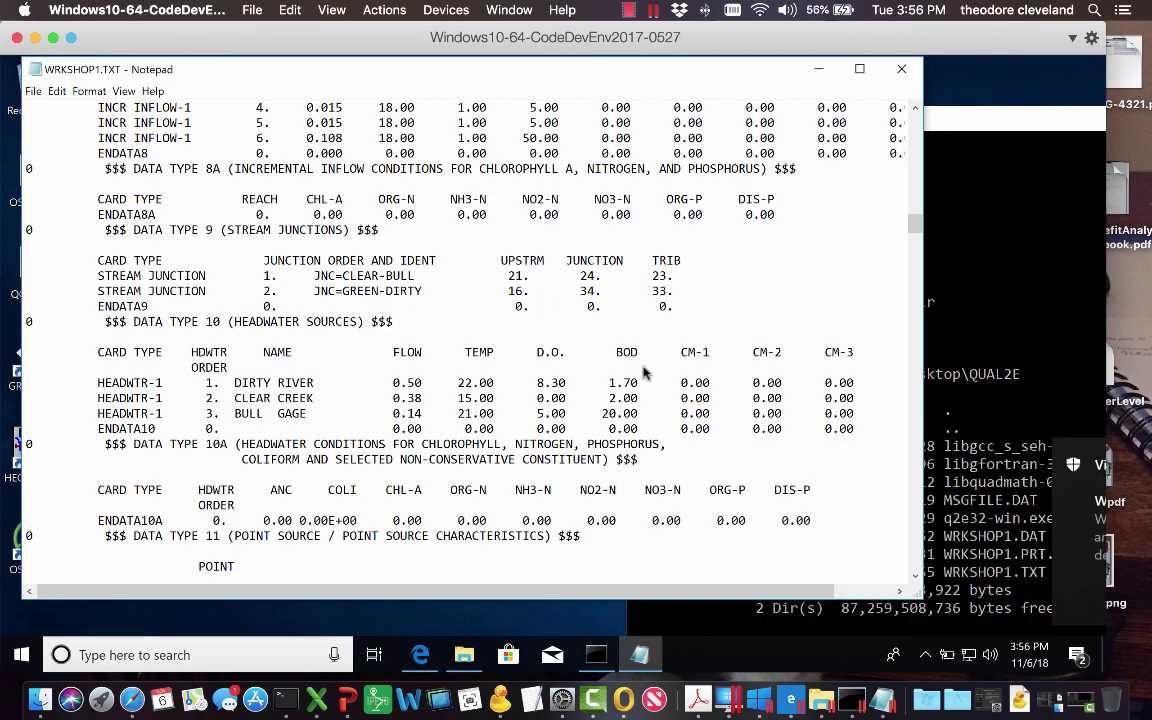
scroll(610, 335, "down", 2)
scroll(648, 347, "down", 20)
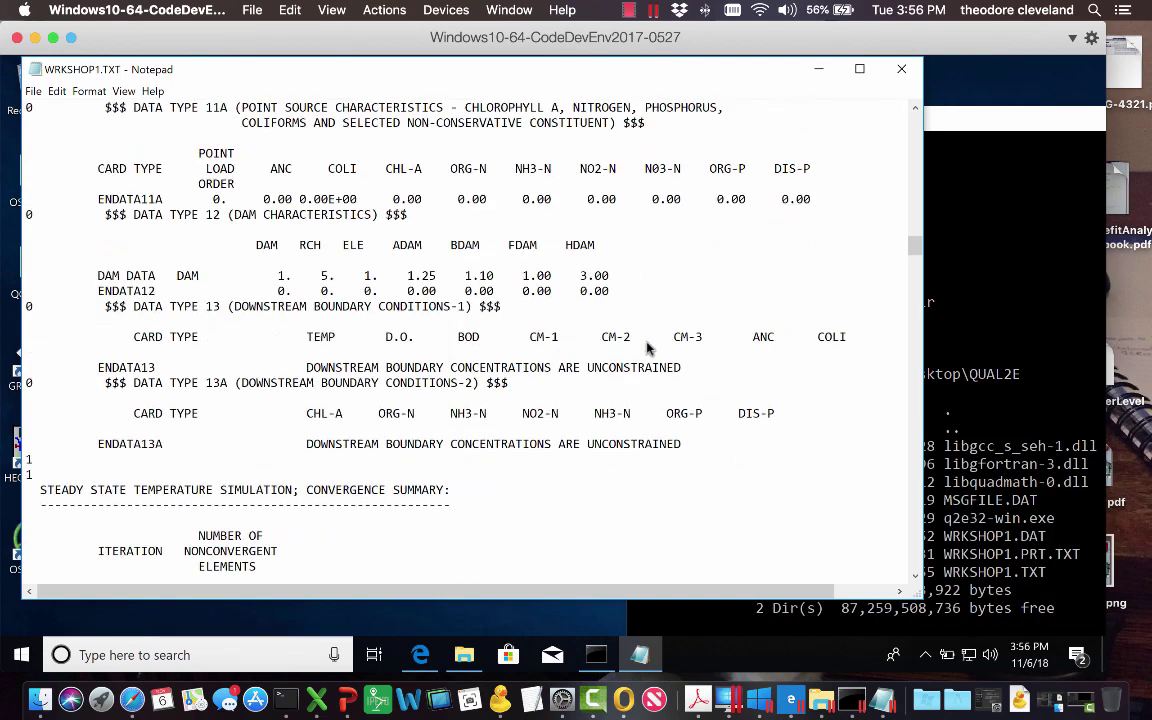
scroll(648, 347, "down", 20)
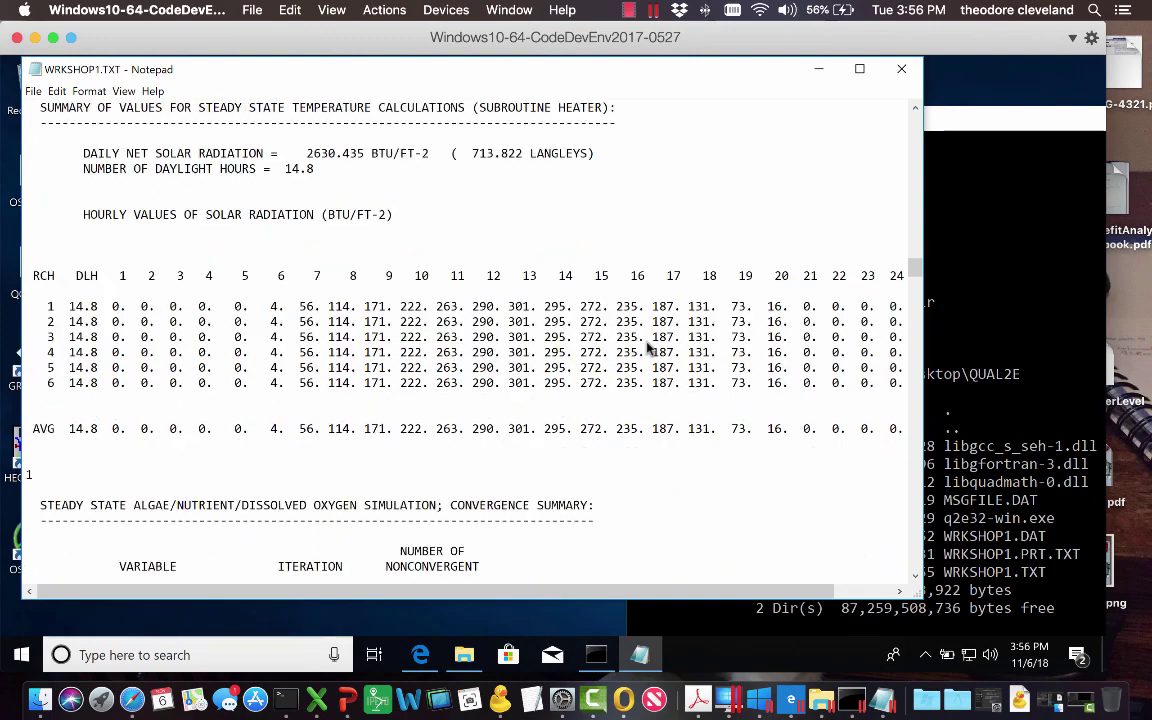
scroll(648, 347, "down", 20)
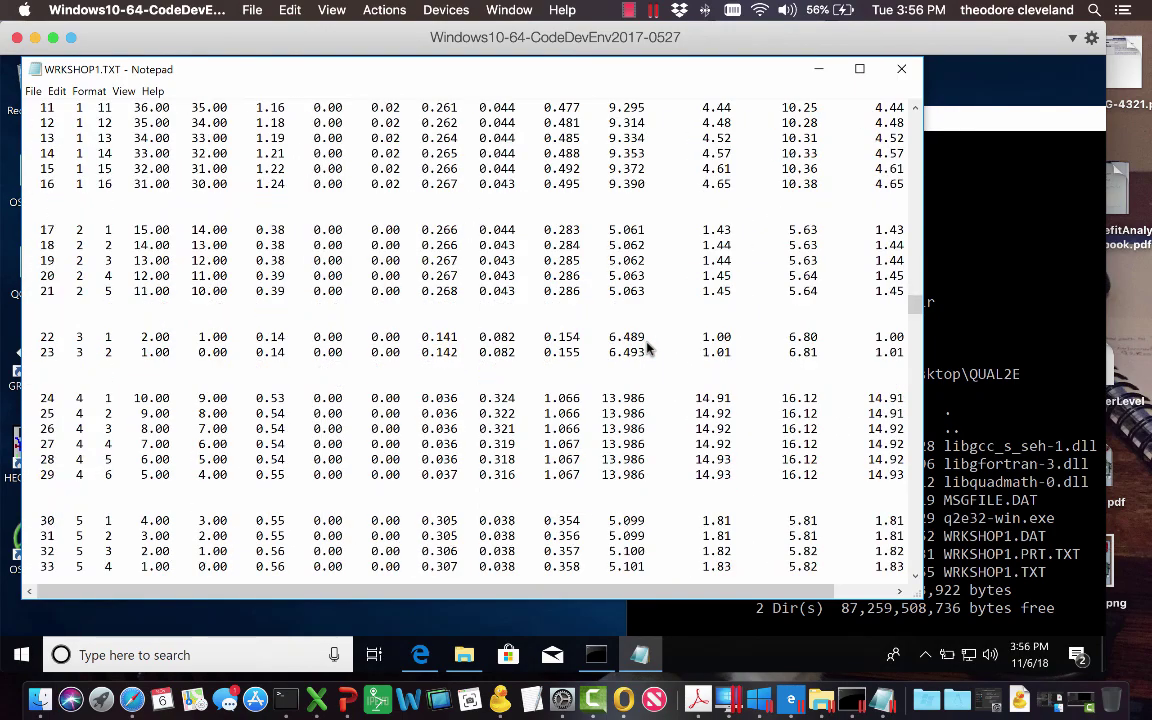
scroll(648, 347, "down", 20)
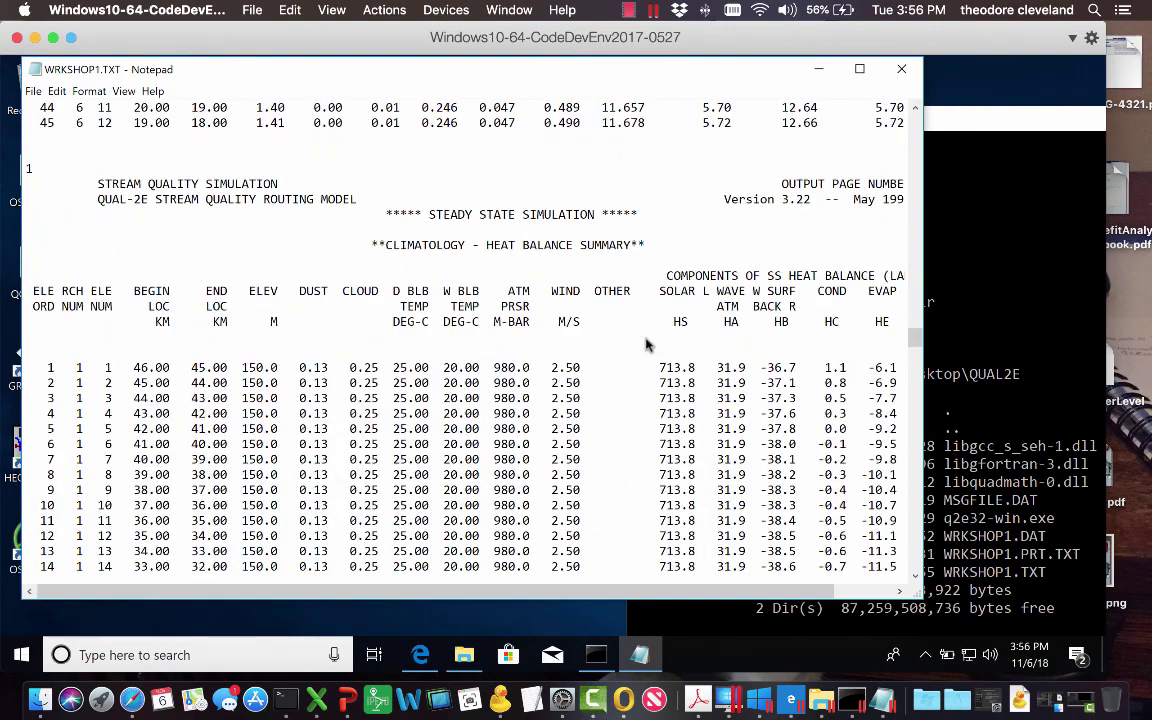
scroll(648, 347, "down", 20)
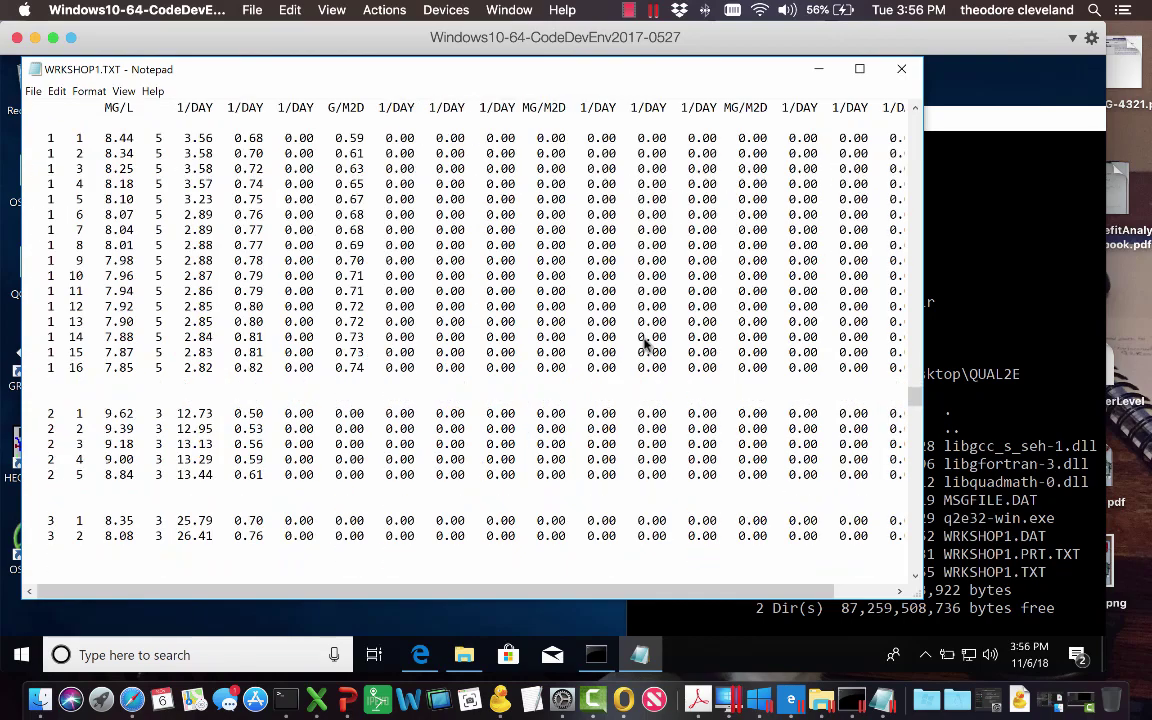
scroll(648, 347, "down", 20)
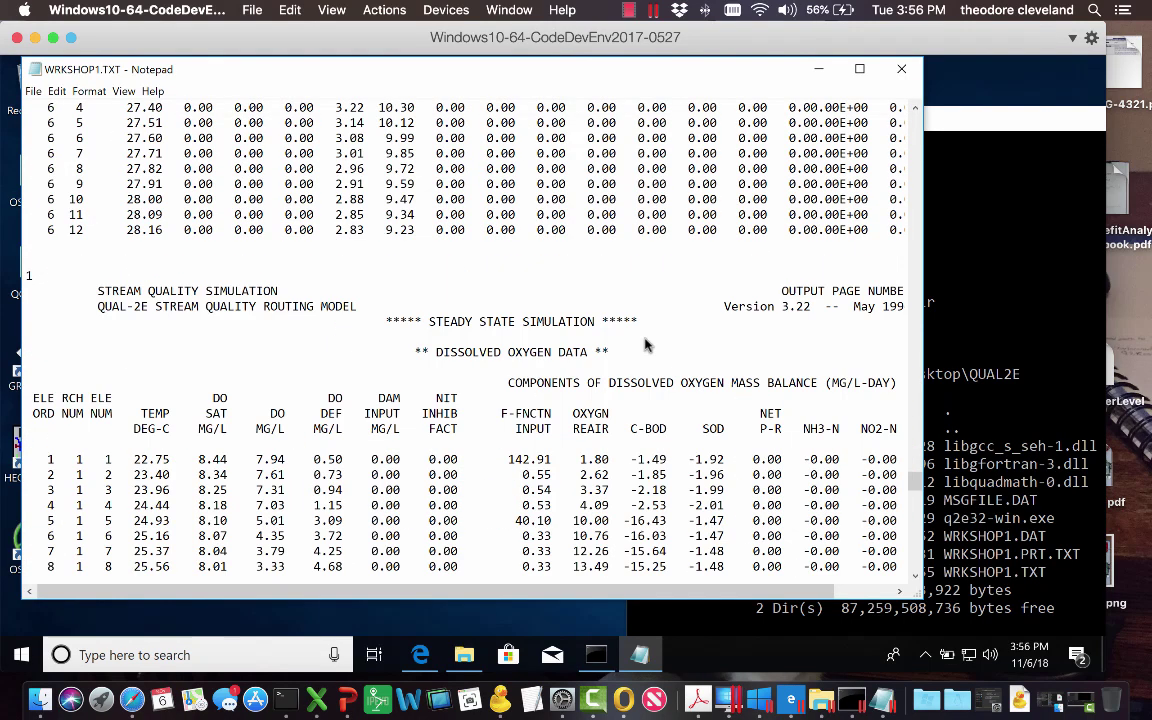
scroll(645, 345, "down", 15)
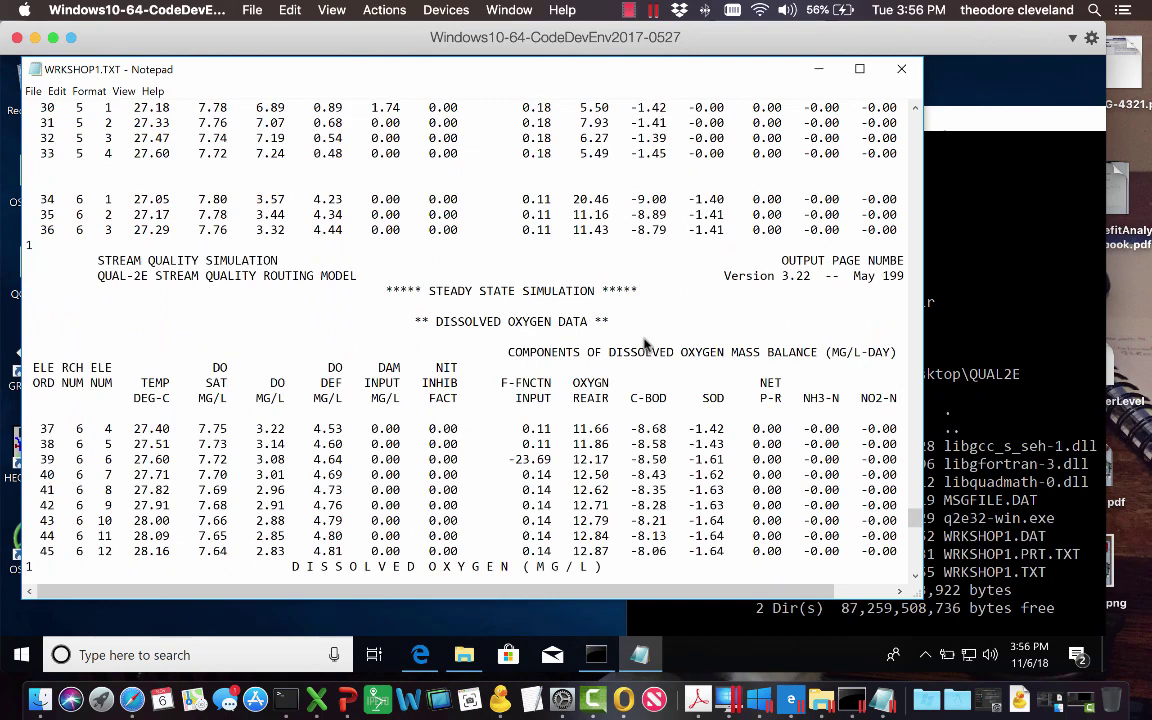
scroll(645, 345, "down", 20)
scroll(645, 345, "up", 15)
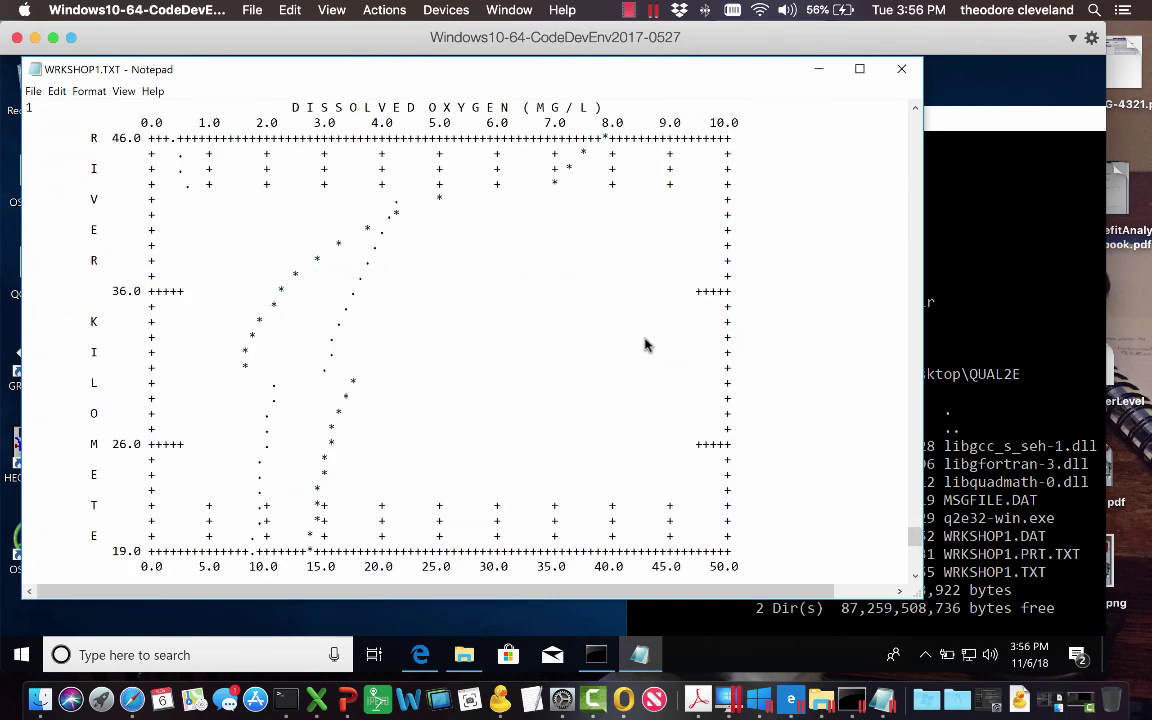
scroll(645, 345, "down", 15)
scroll(646, 345, "up", 10)
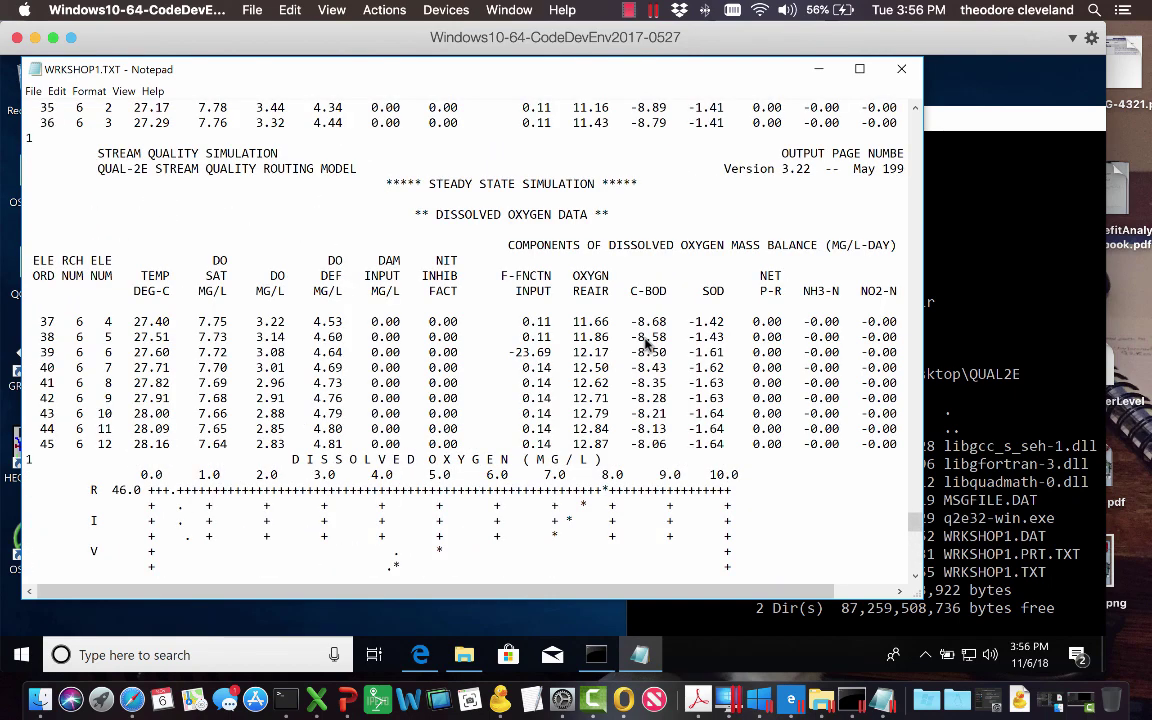
scroll(646, 345, "down", 17)
scroll(645, 345, "up", 14)
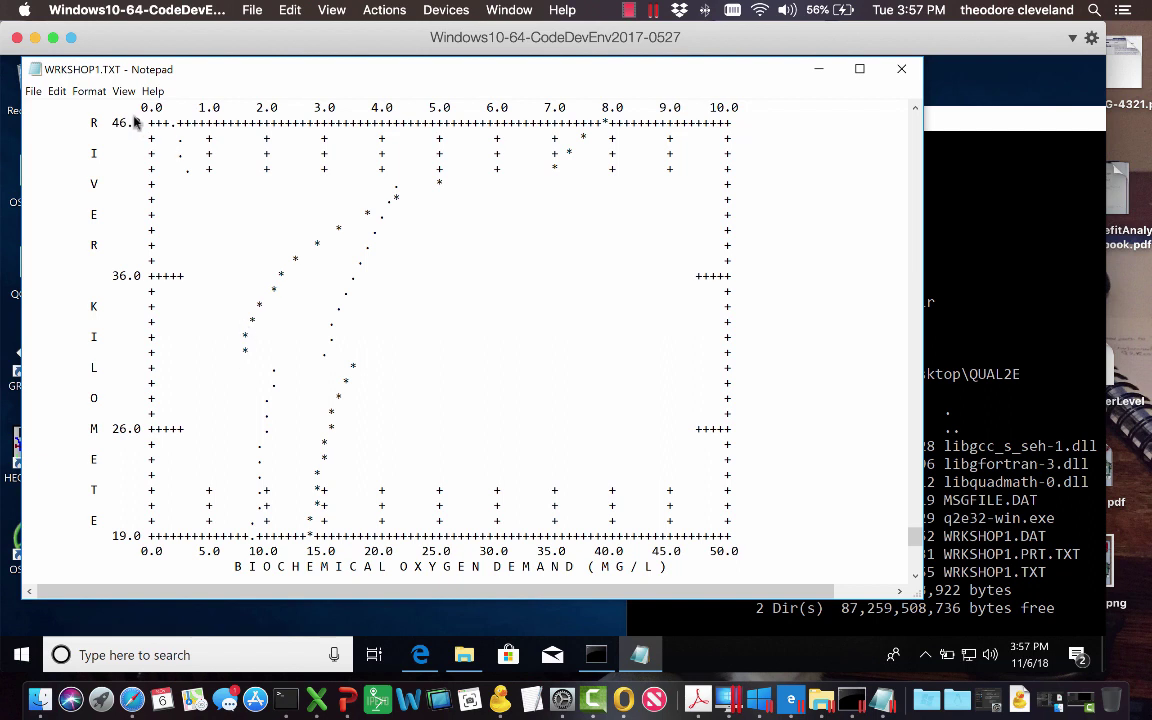
scroll(459, 128, "up", 2)
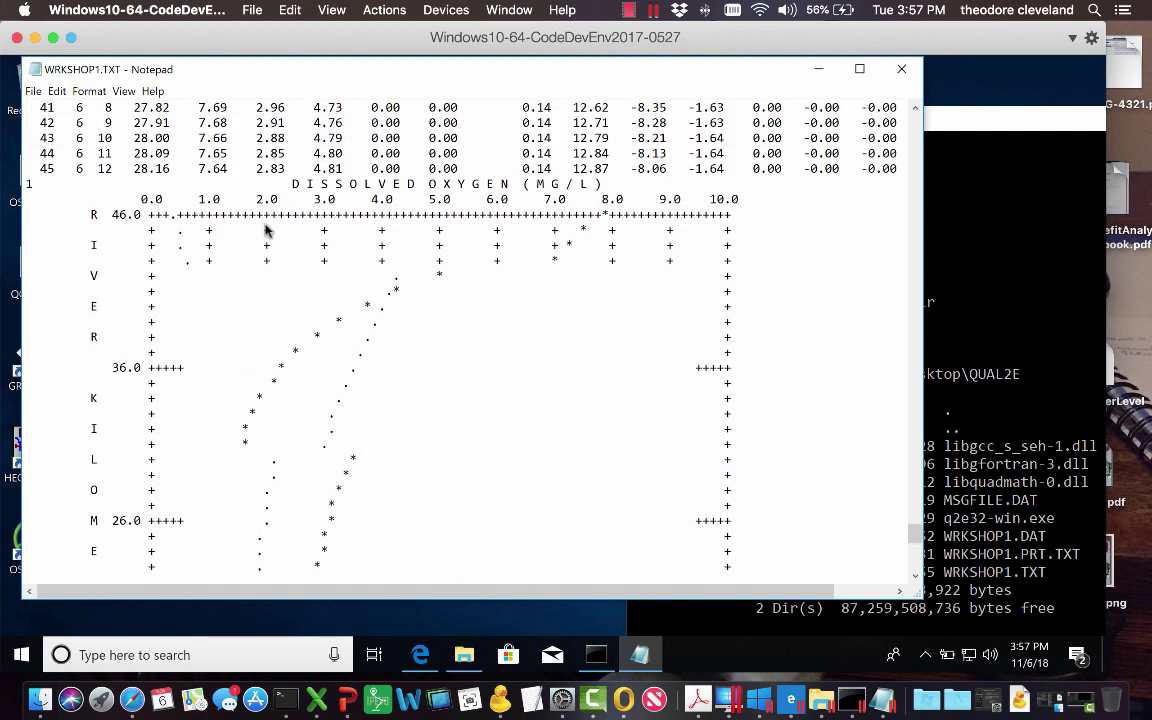
scroll(212, 196, "down", 2)
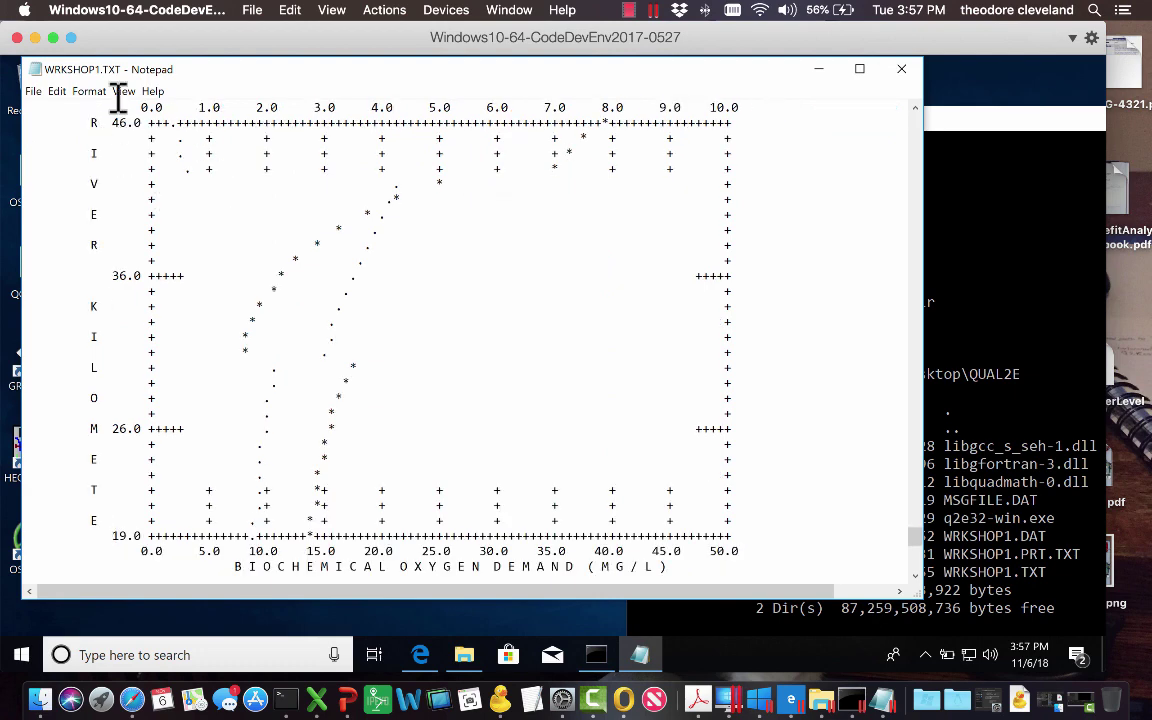
scroll(800, 217, "down", 1)
scroll(805, 205, "down", 2)
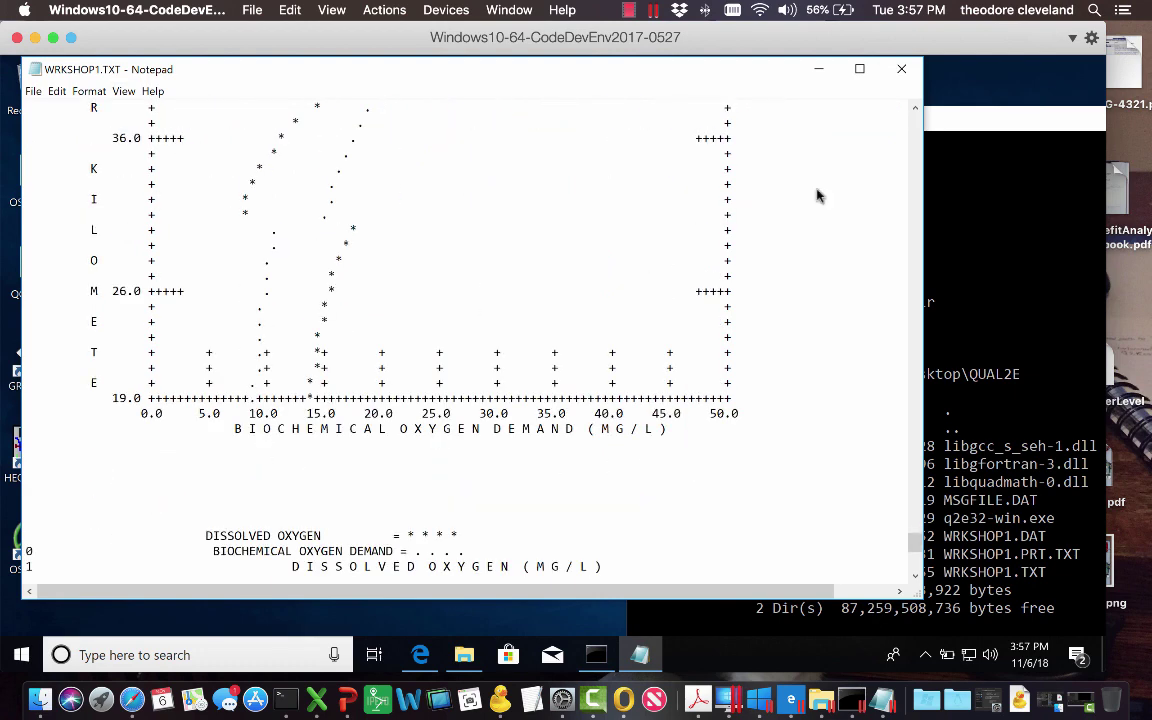
left_click(899, 70)
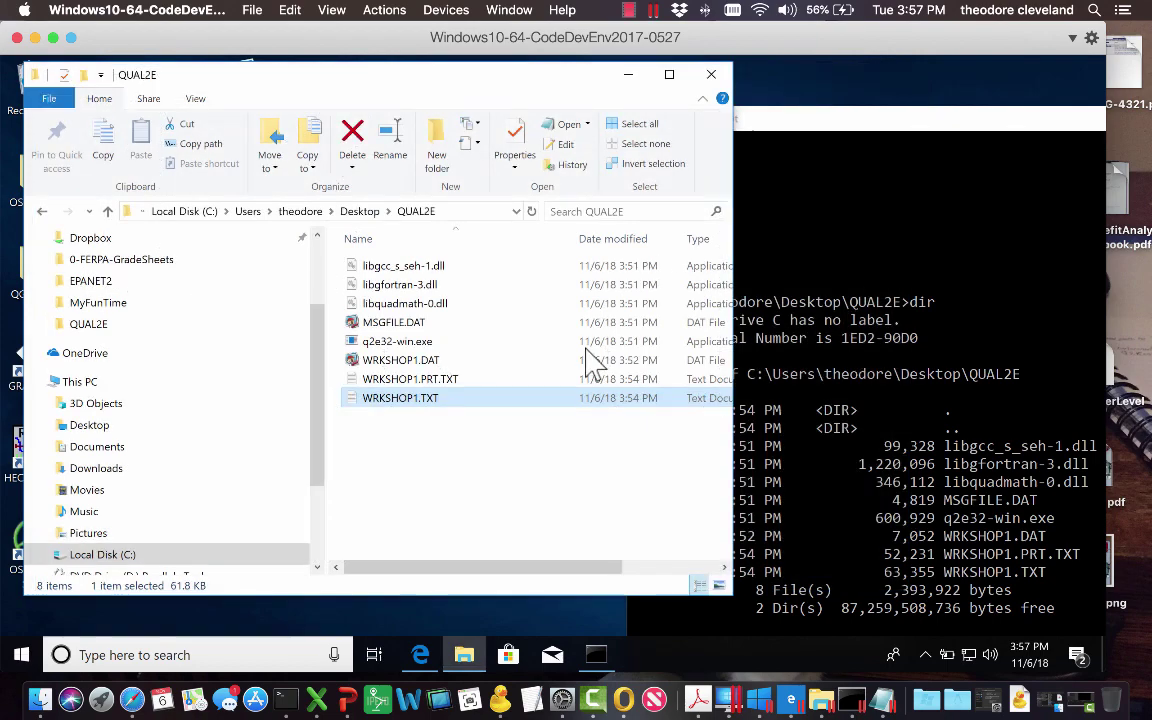
left_click(398, 380)
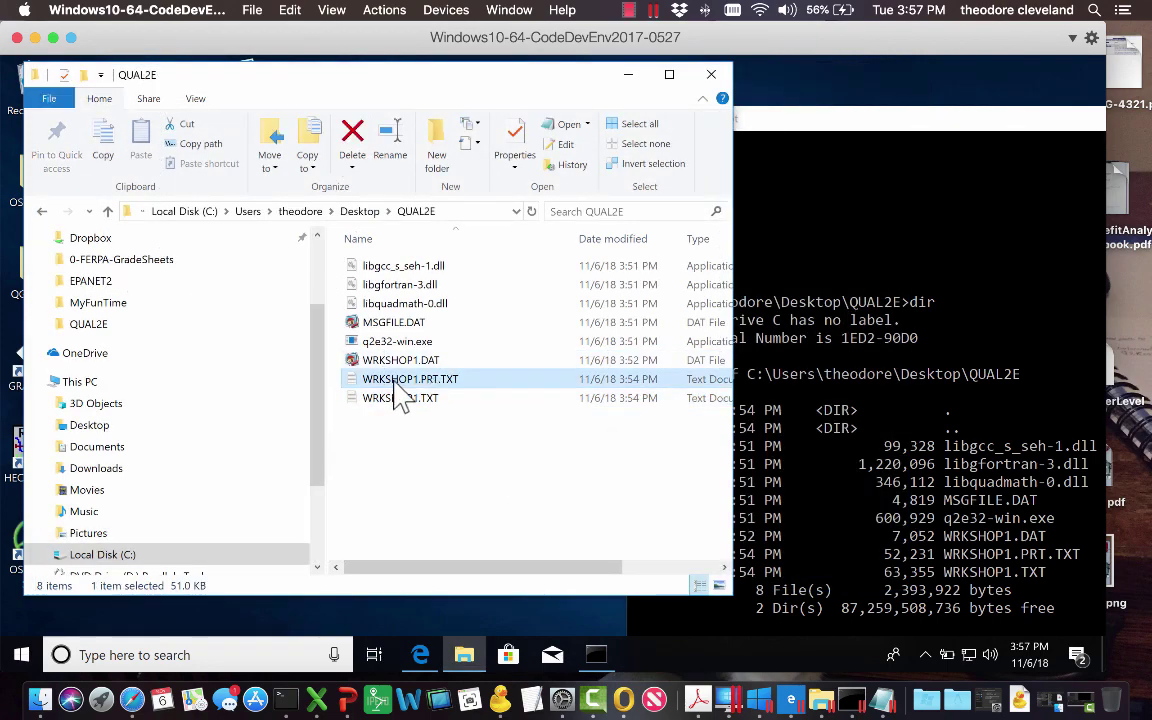
left_click(360, 382)
double_click(355, 380)
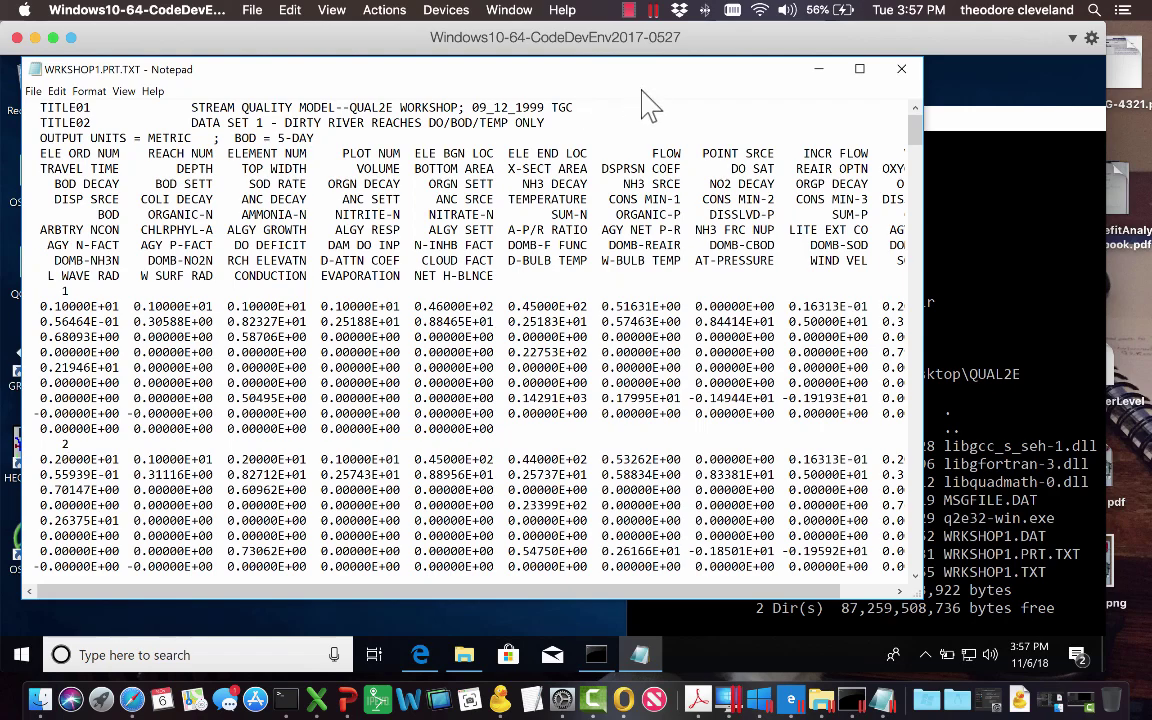
left_click_drag(628, 78, 682, 77)
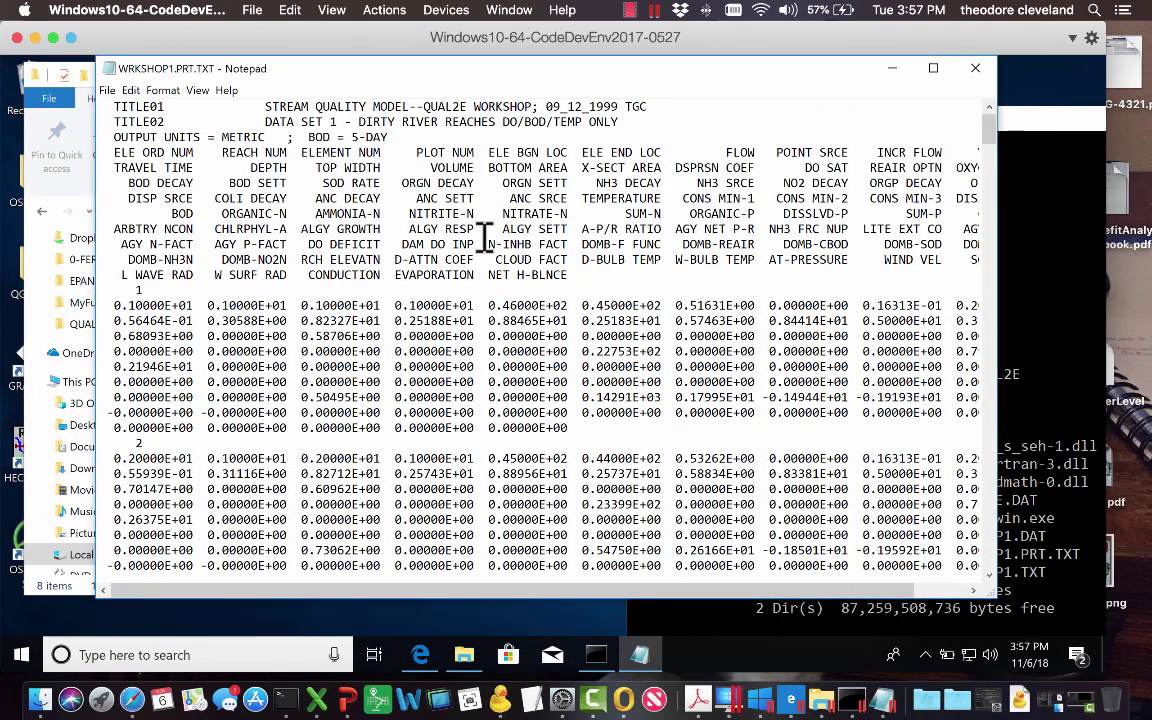
scroll(490, 220, "down", 5)
scroll(497, 210, "down", 20)
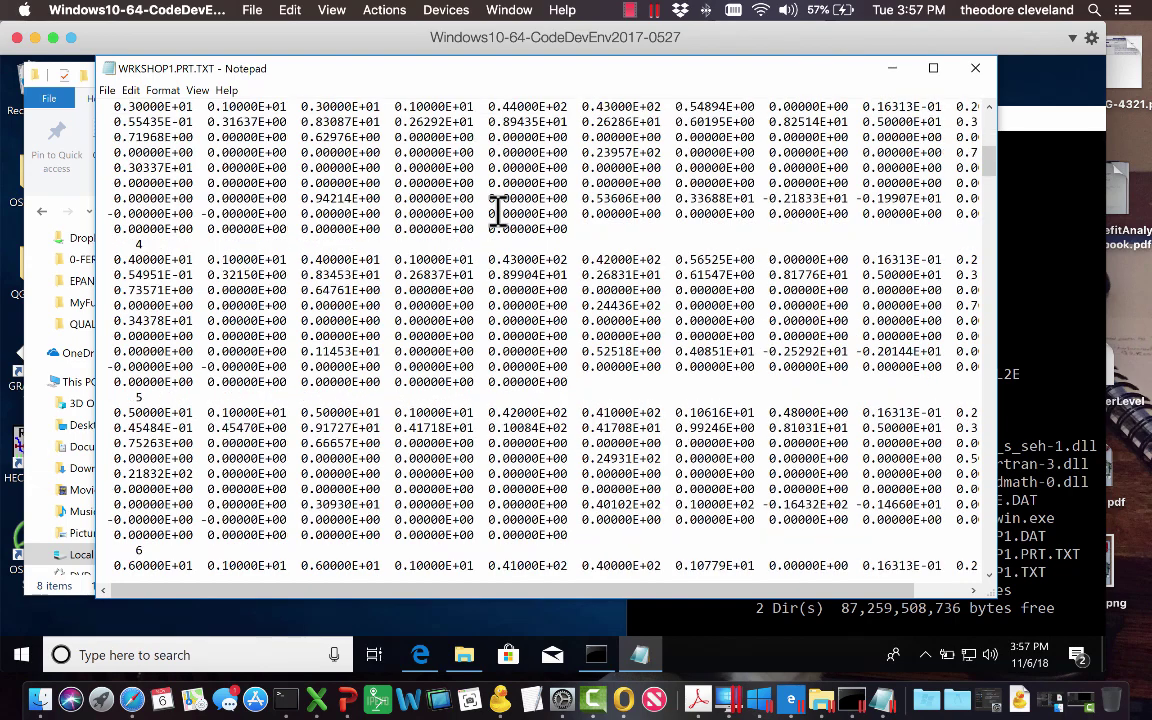
scroll(497, 212, "down", 20)
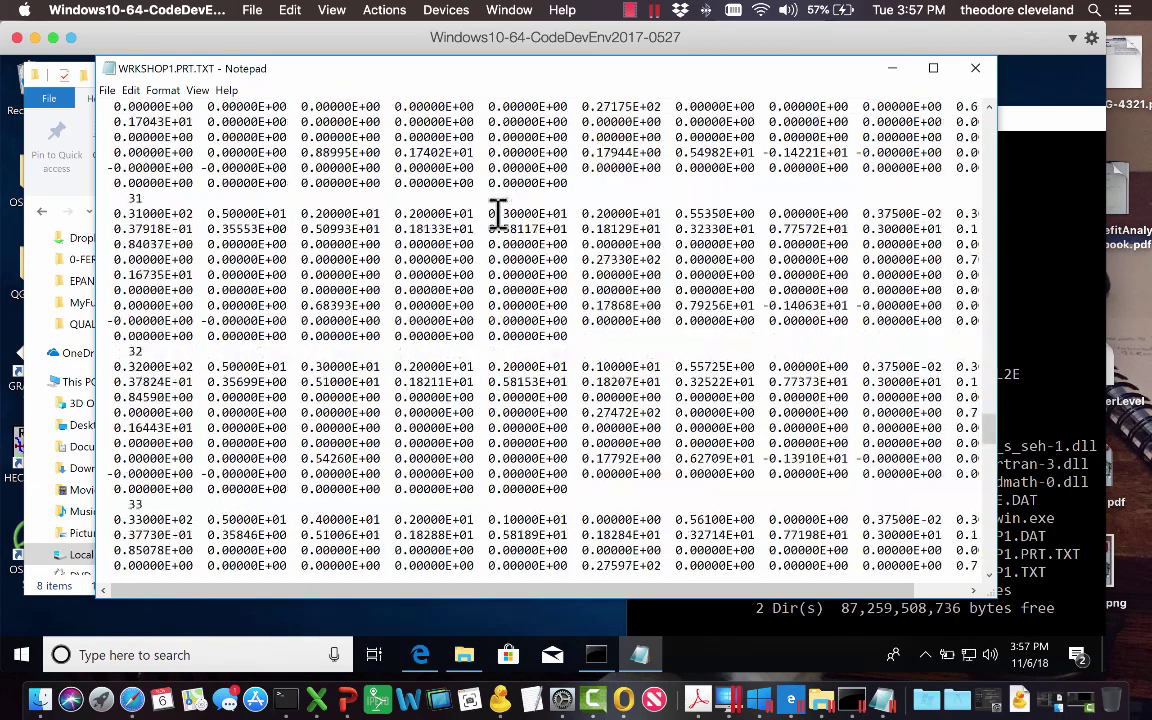
scroll(495, 215, "up", 20)
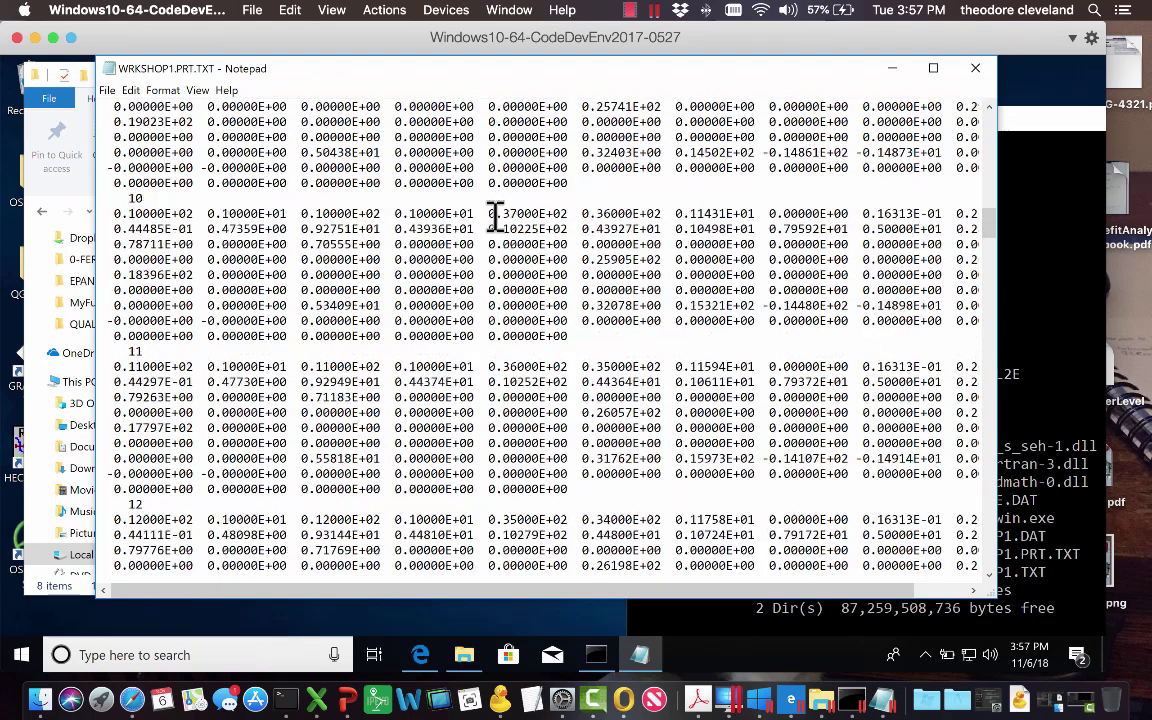
Close WRKSHOP1.PRT.TXT and open WRKSHOP1.DAT in Notepad via Open with.
left_click(976, 70)
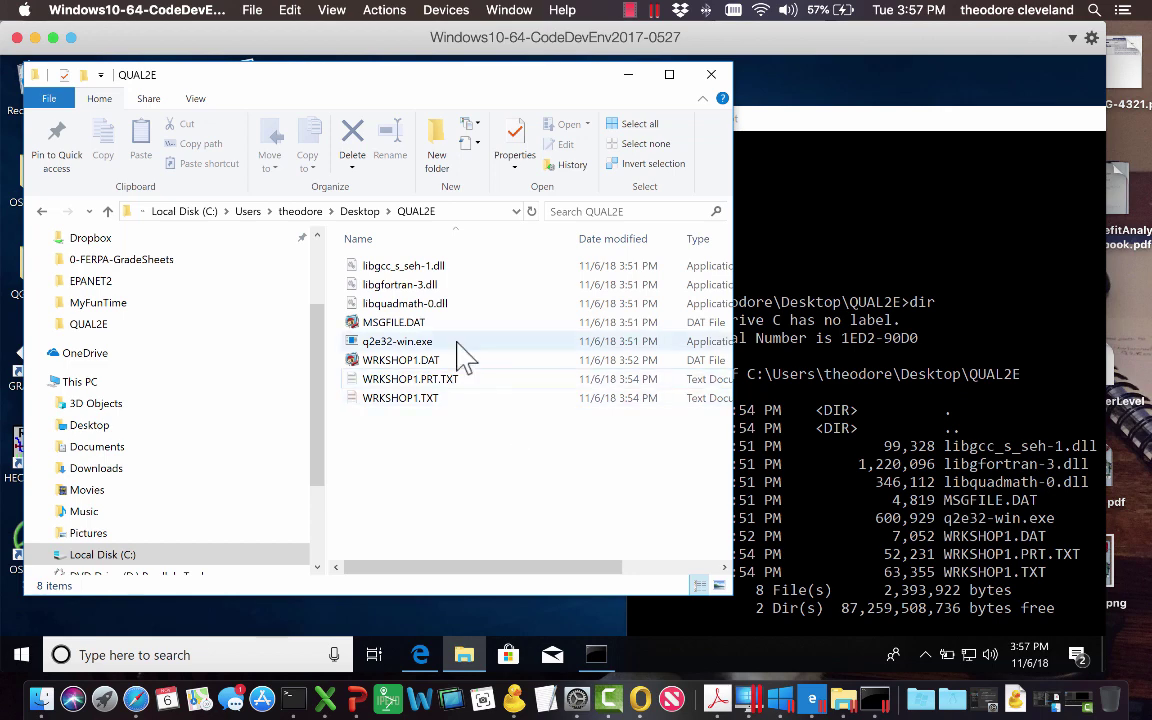
right_click(400, 373)
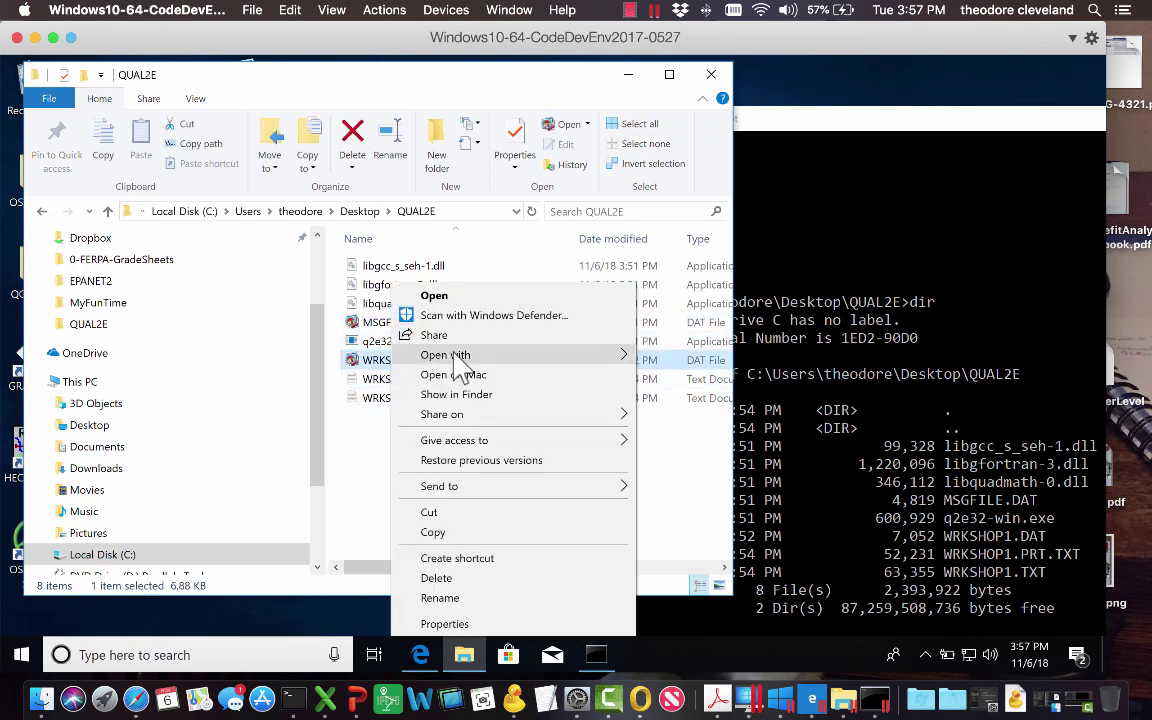
mouse_move(548, 356)
left_click(678, 395)
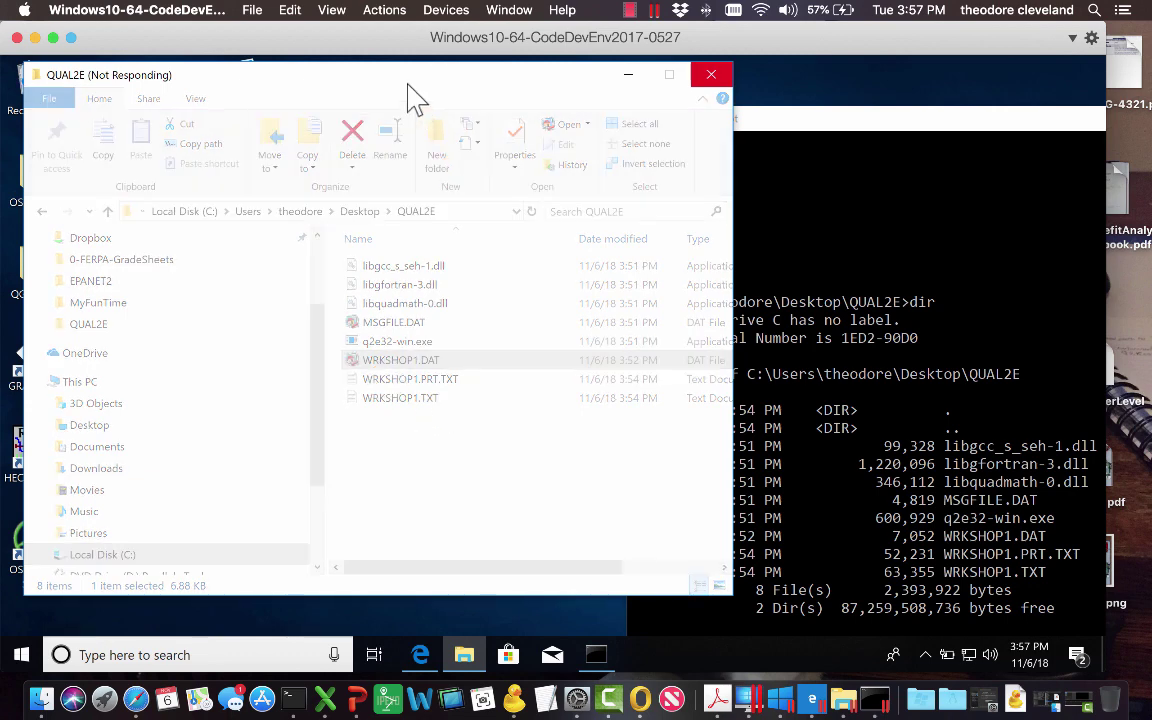
left_click_drag(411, 82, 477, 70)
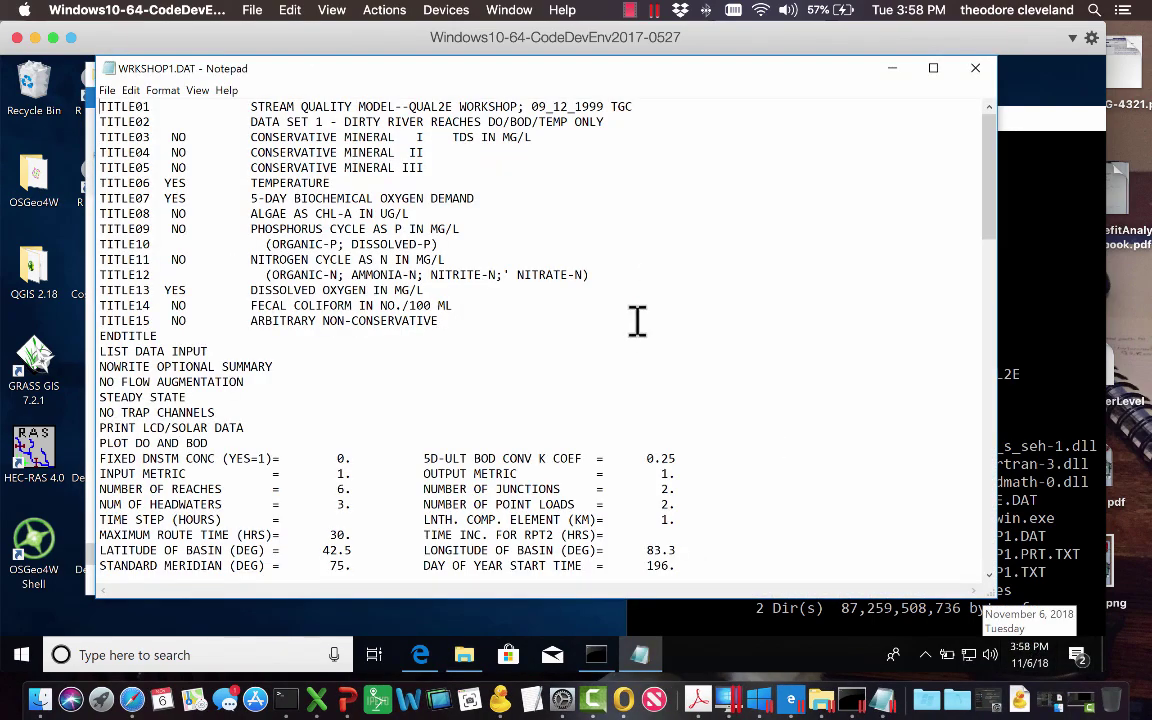
Replace the TITLE01 date 09_12_1999 with 6 NOV 2018.
scroll(637, 320, "down", 20)
scroll(635, 319, "up", 20)
left_click_drag(532, 107, 603, 106)
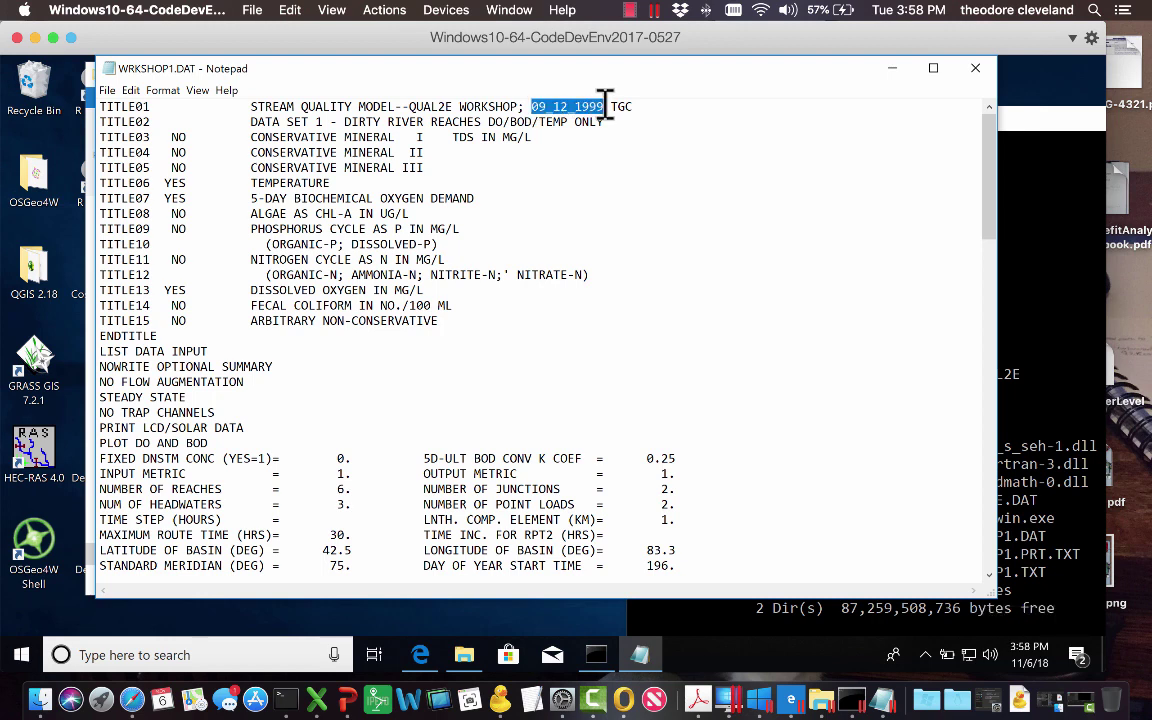
type("6 NOV")
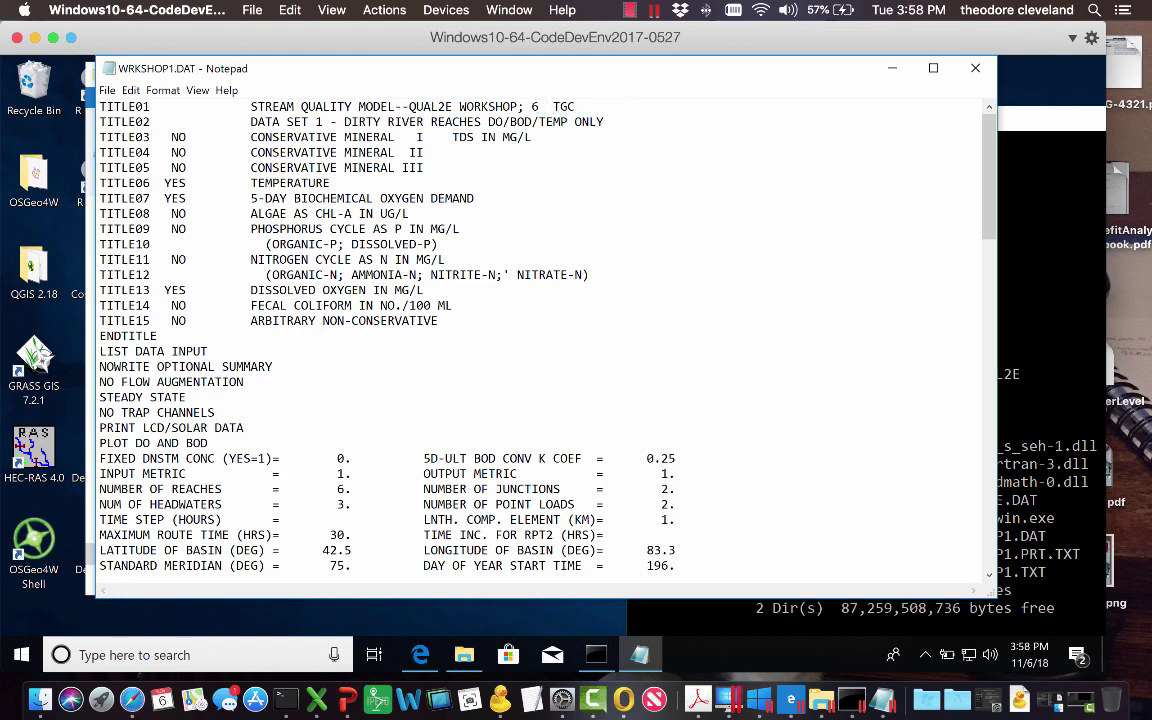
type(" 2018")
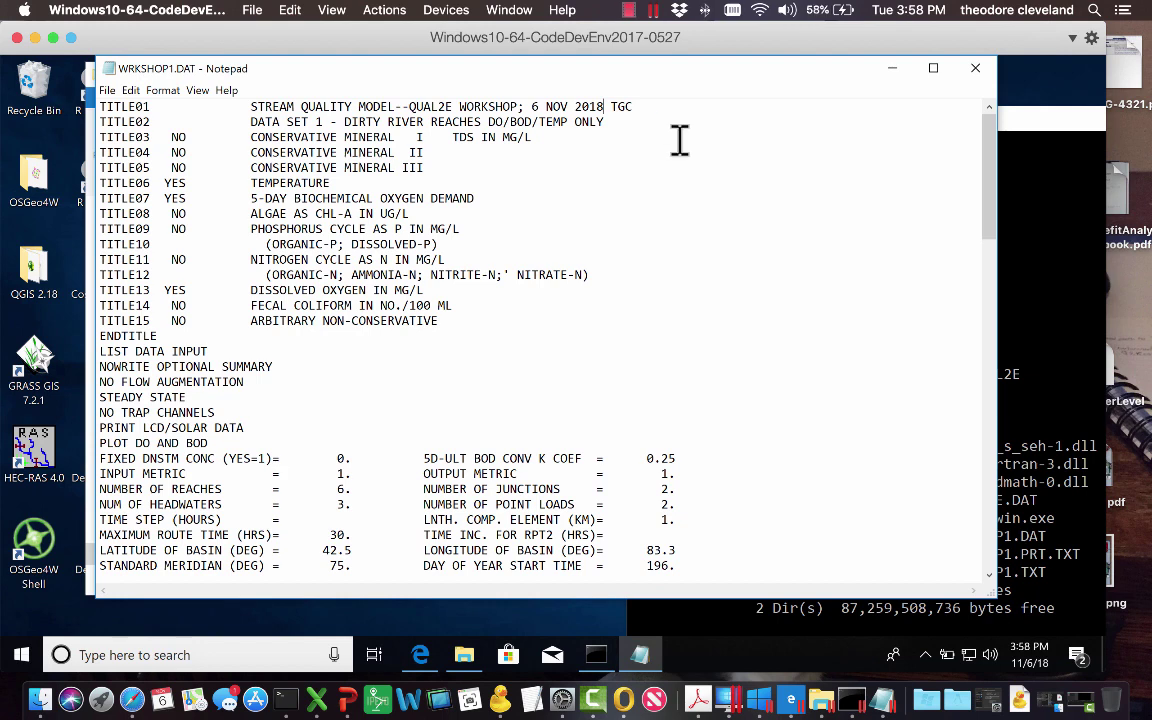
Save WRKSHOP1.DAT and exit Notepad.
left_click(108, 93)
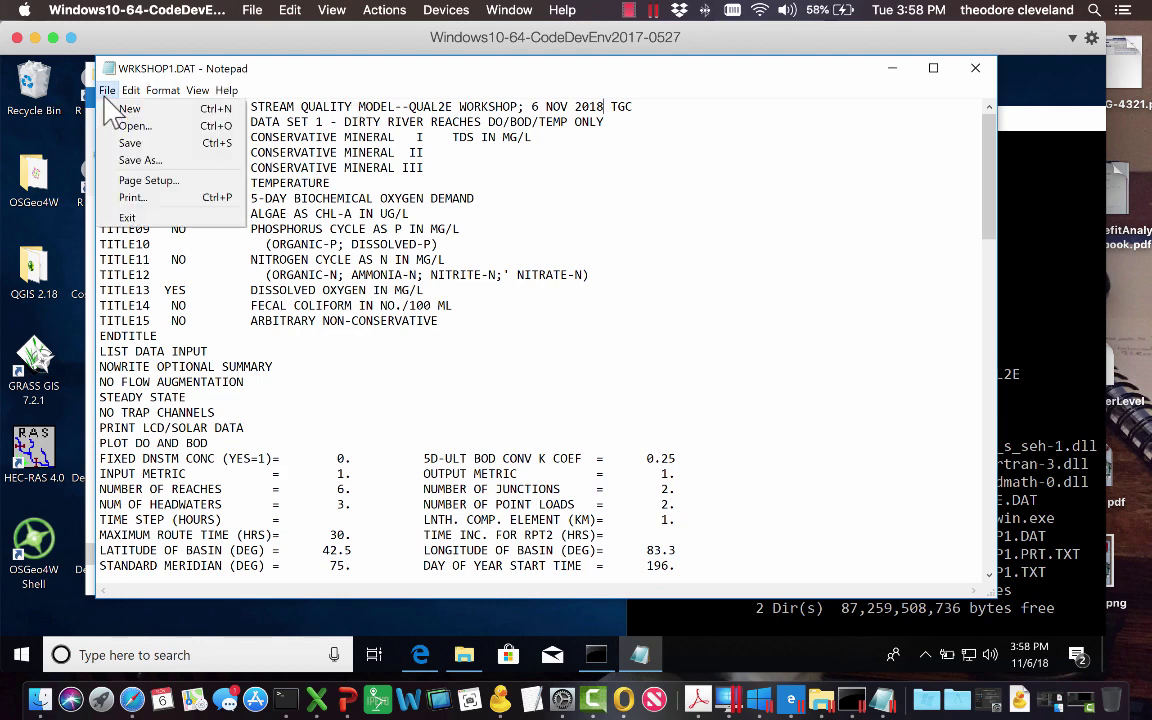
left_click(105, 93)
left_click(106, 91)
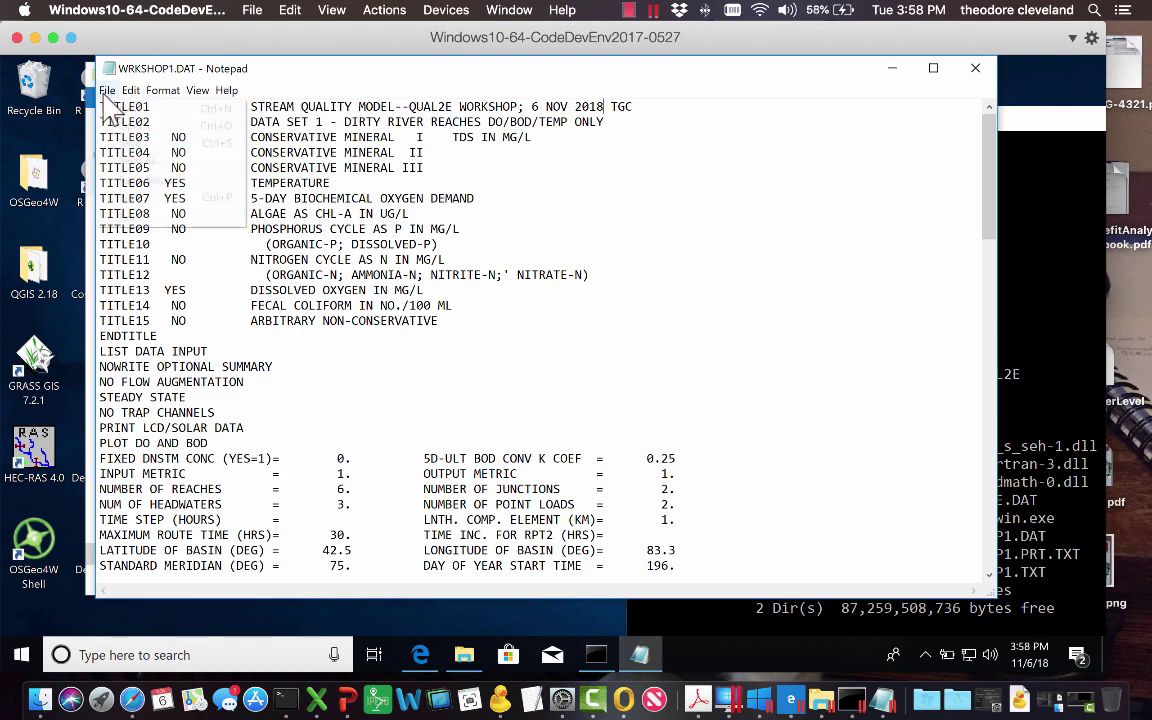
left_click(108, 218)
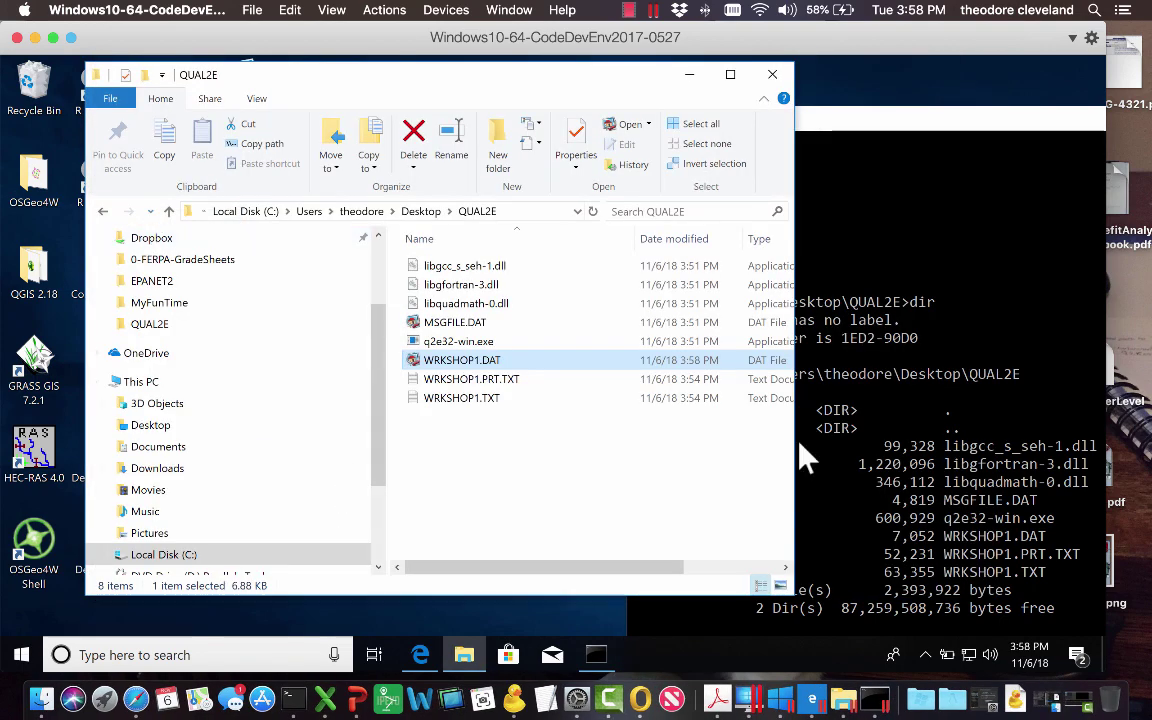
Arrange the Command Prompt window and start q2e32-win.exe past its banner.
left_click(738, 211)
left_click_drag(784, 121, 325, 52)
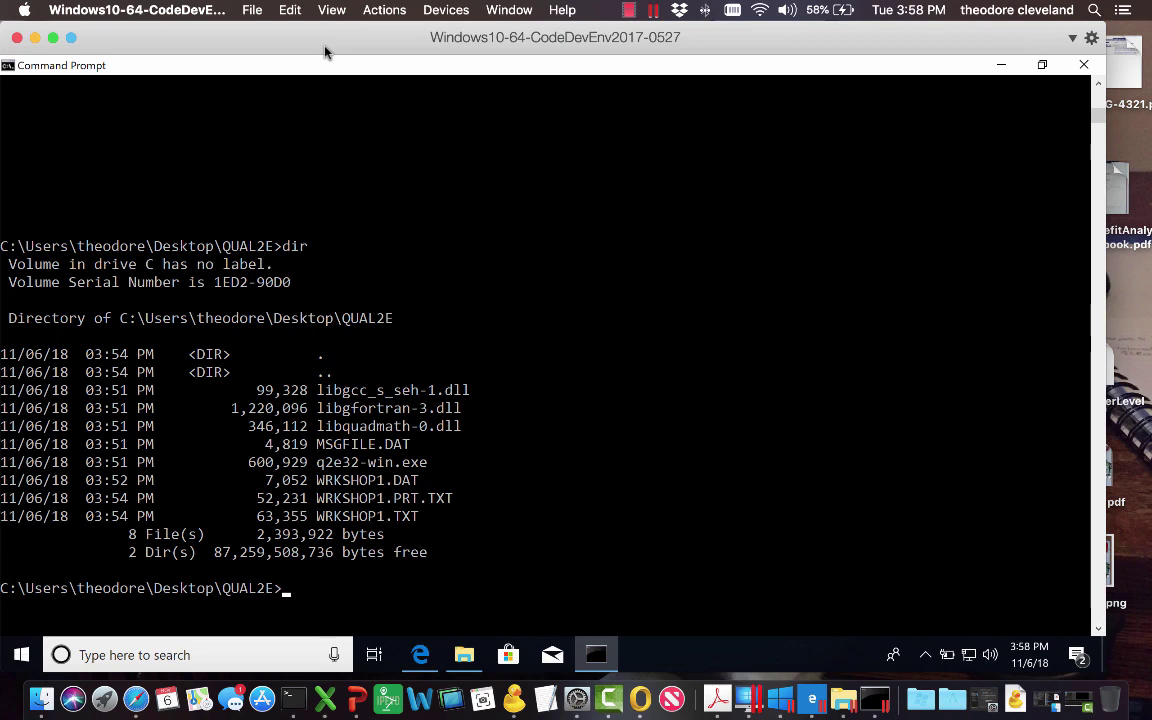
left_click(1041, 64)
left_click_drag(848, 122, 341, 83)
type("dir")
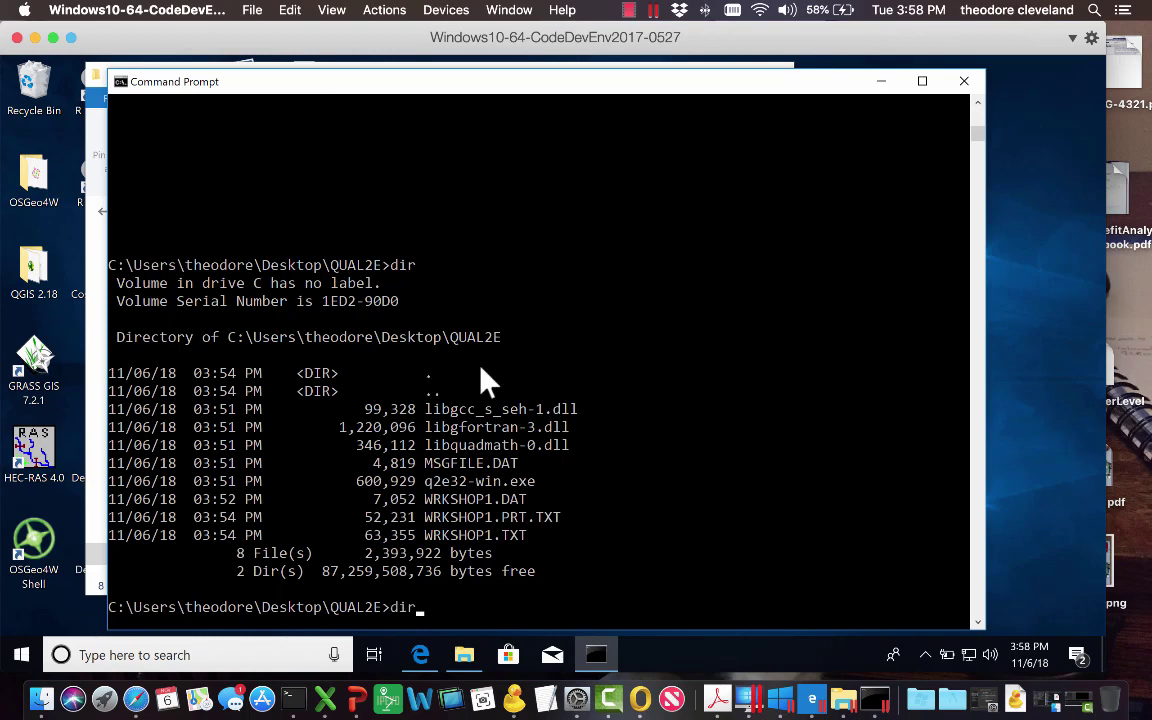
key("BackSpace")
key("BackSpace")
key("BackSpace")
type("q2e32-win.exe")
key("Return")
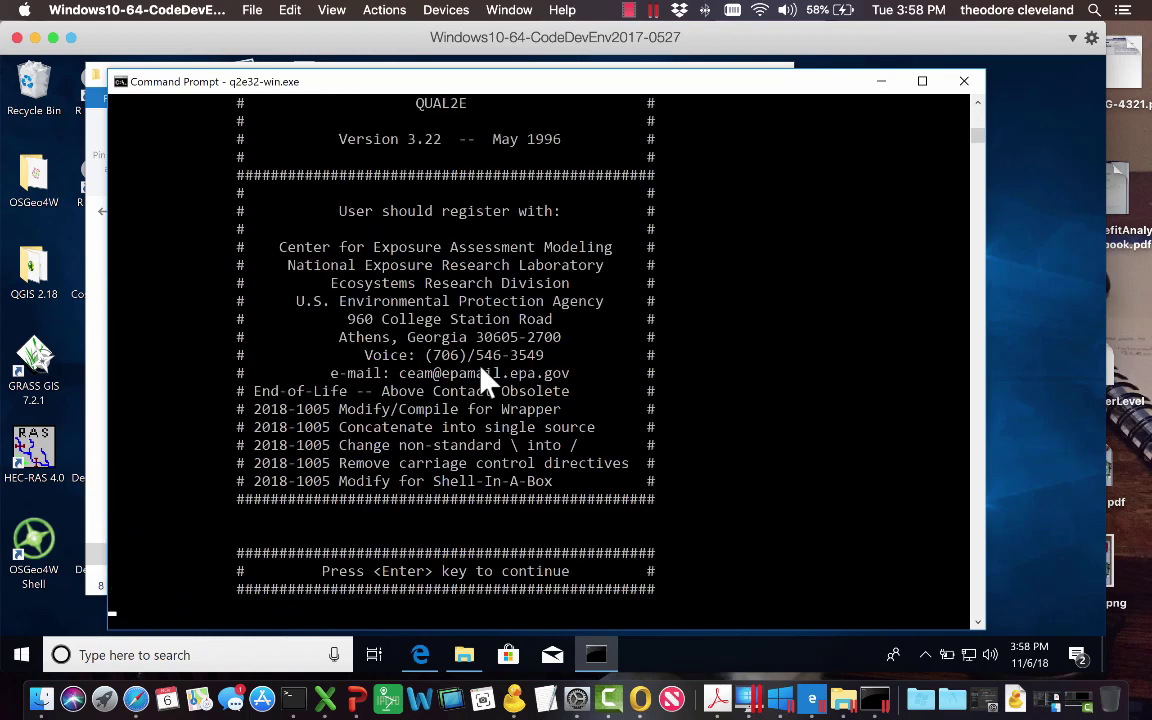
key("Return")
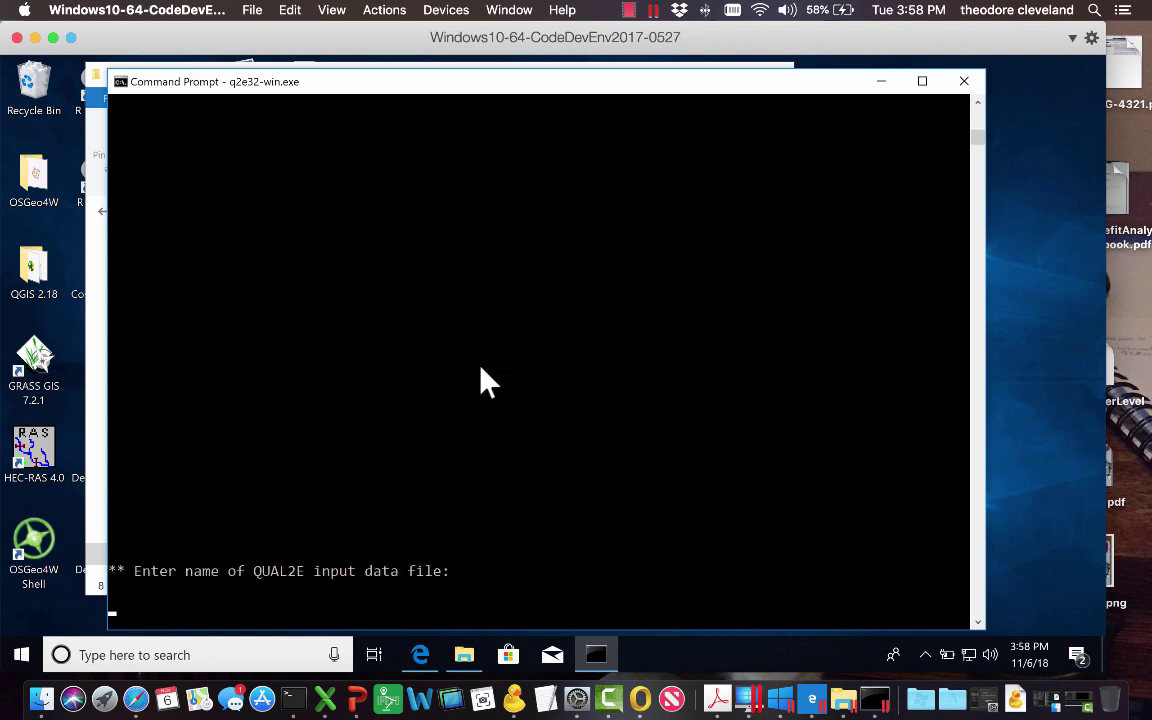
Enter WRKSHOP1.DAT as input, WRKSHOP1.TXT as output and WRKSHOP1.PRT.TXT as plot file.
type("WRKSHOP1.DAT")
key("Return")
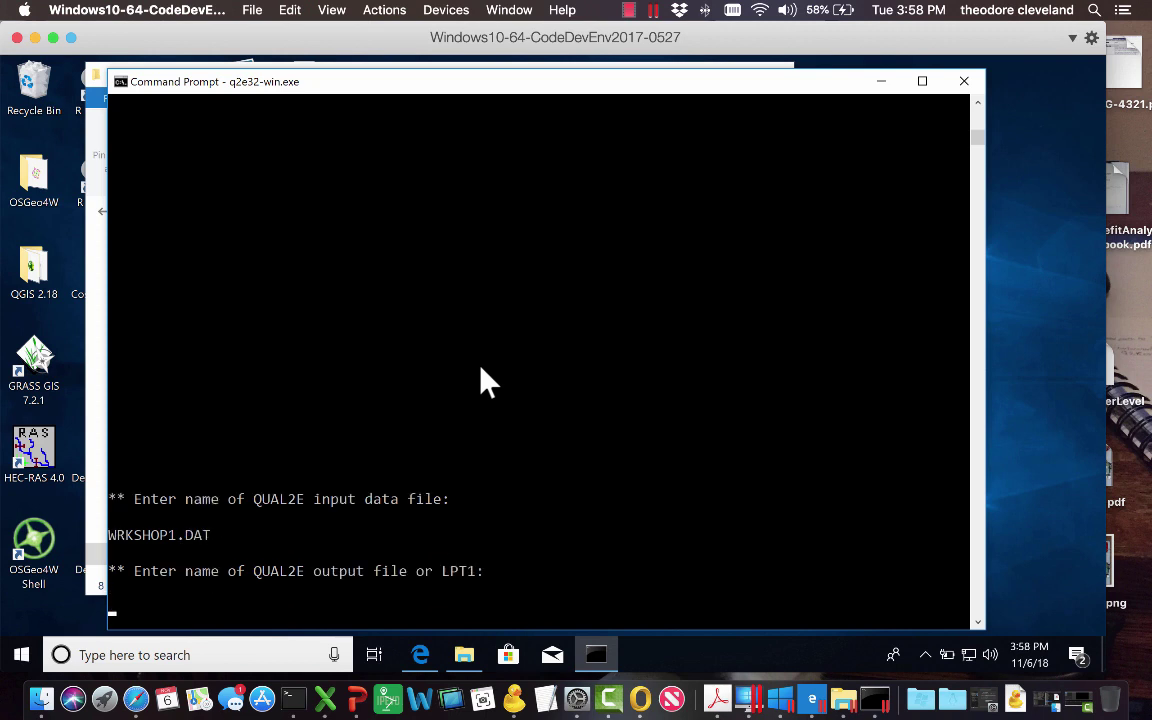
type("WRKSHOP1.TXT")
key("Return")
key("Return")
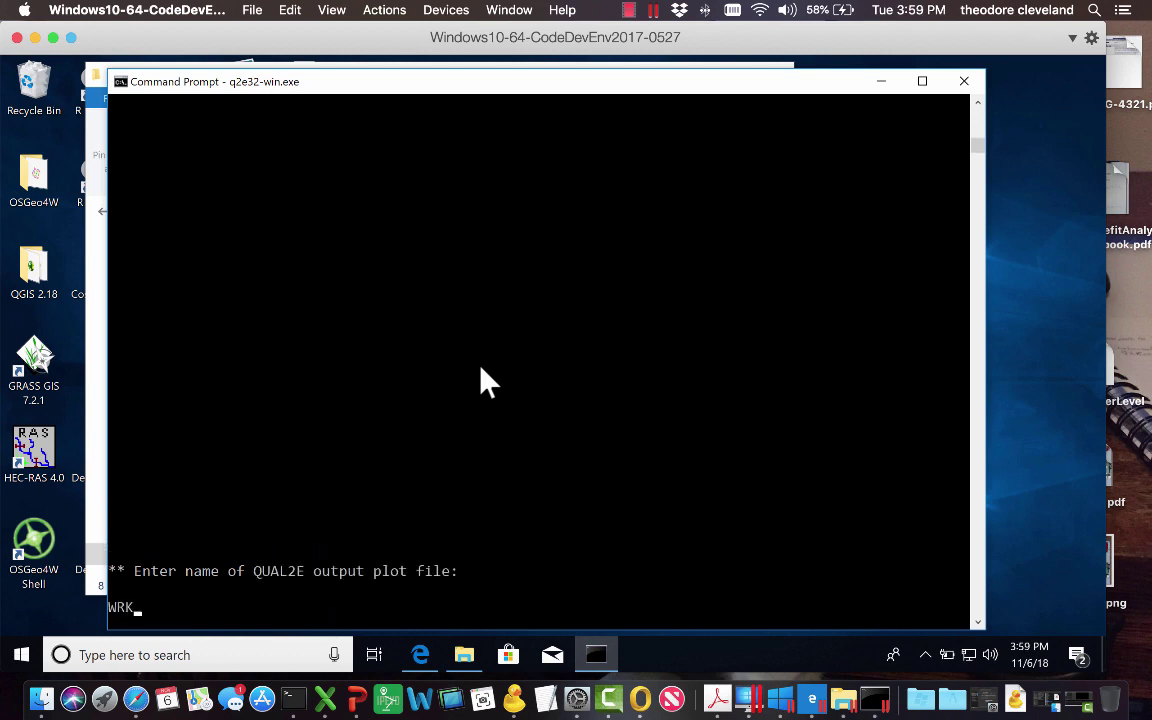
type("WRKSHOP")
type("1.PRT.TXT")
key("Return")
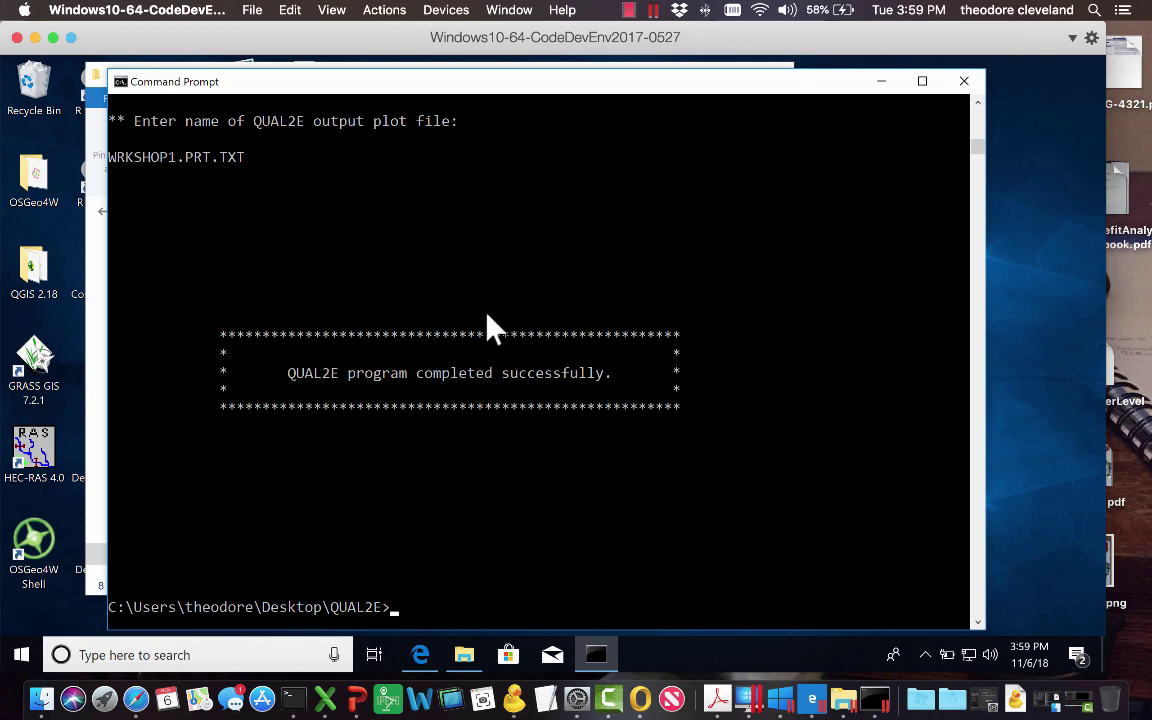
Open the regenerated WRKSHOP1.TXT, check the 6 NOV 2018 title date, and scroll toward the plots.
left_click_drag(380, 81, 590, 272)
left_click(519, 93)
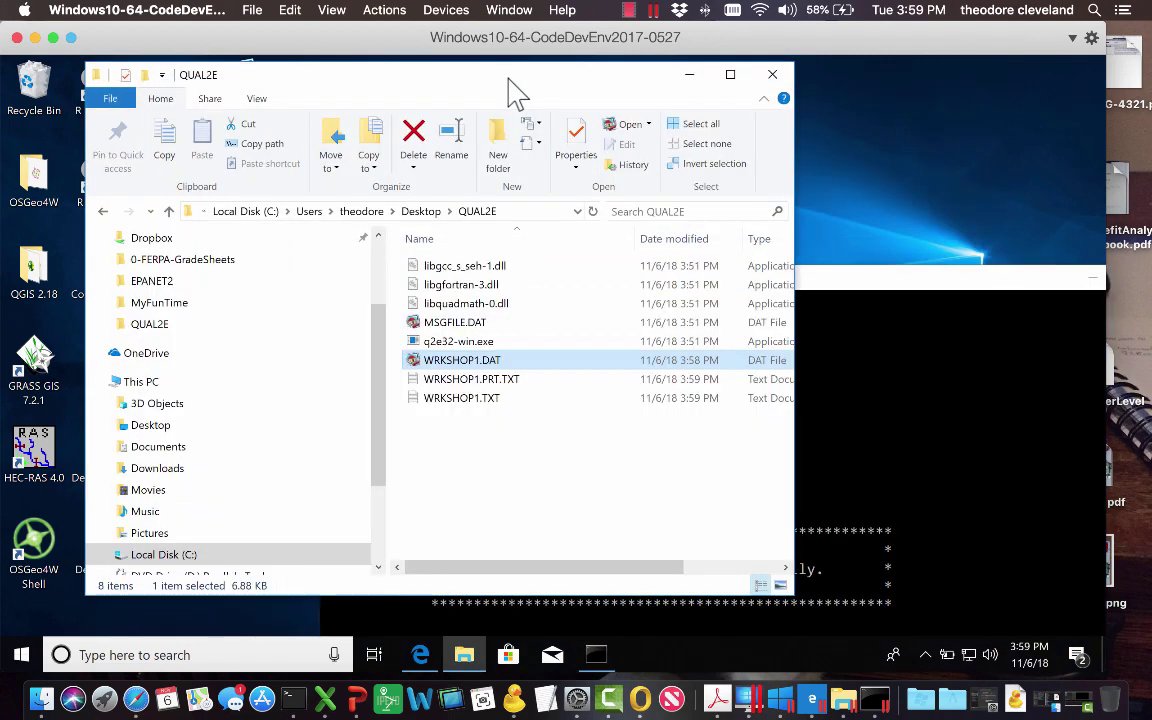
double_click(430, 397)
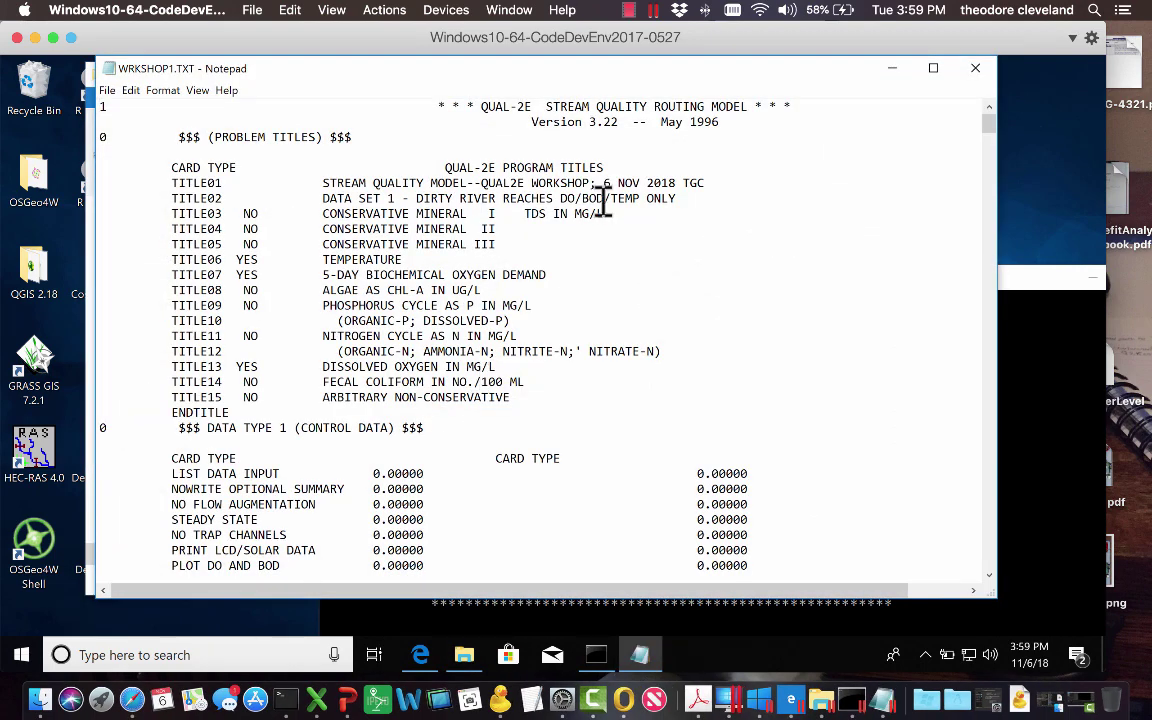
left_click_drag(597, 183, 718, 183)
scroll(720, 180, "down", 20)
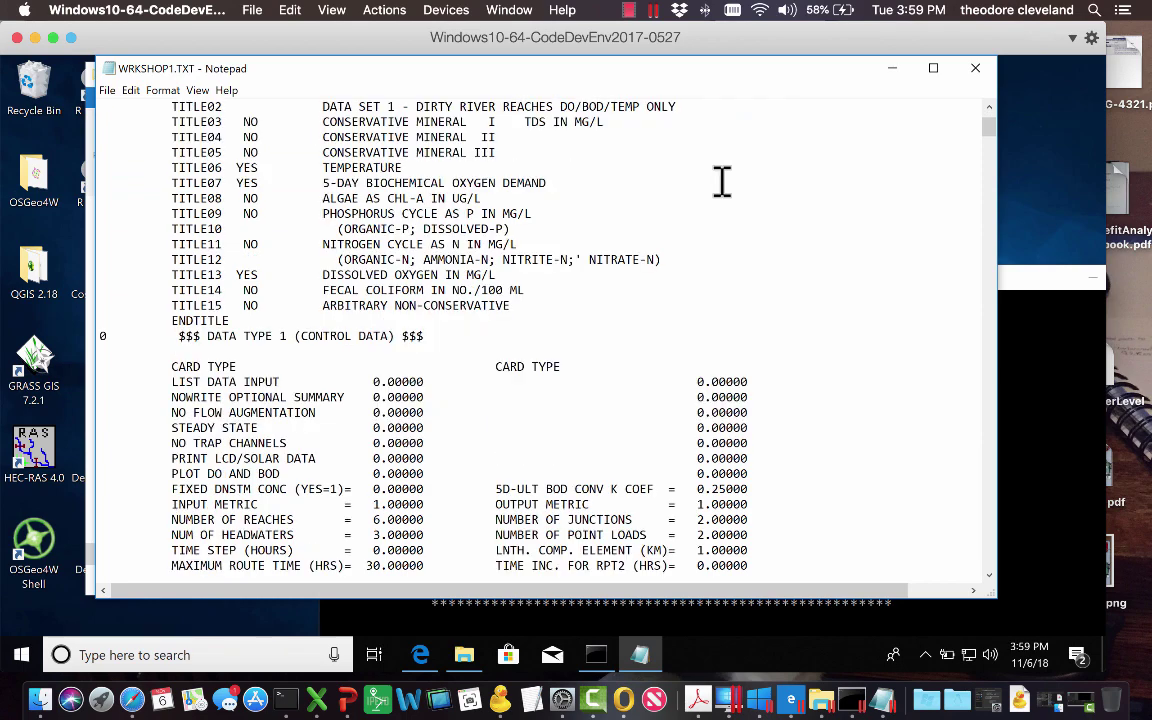
scroll(718, 175, "down", 9)
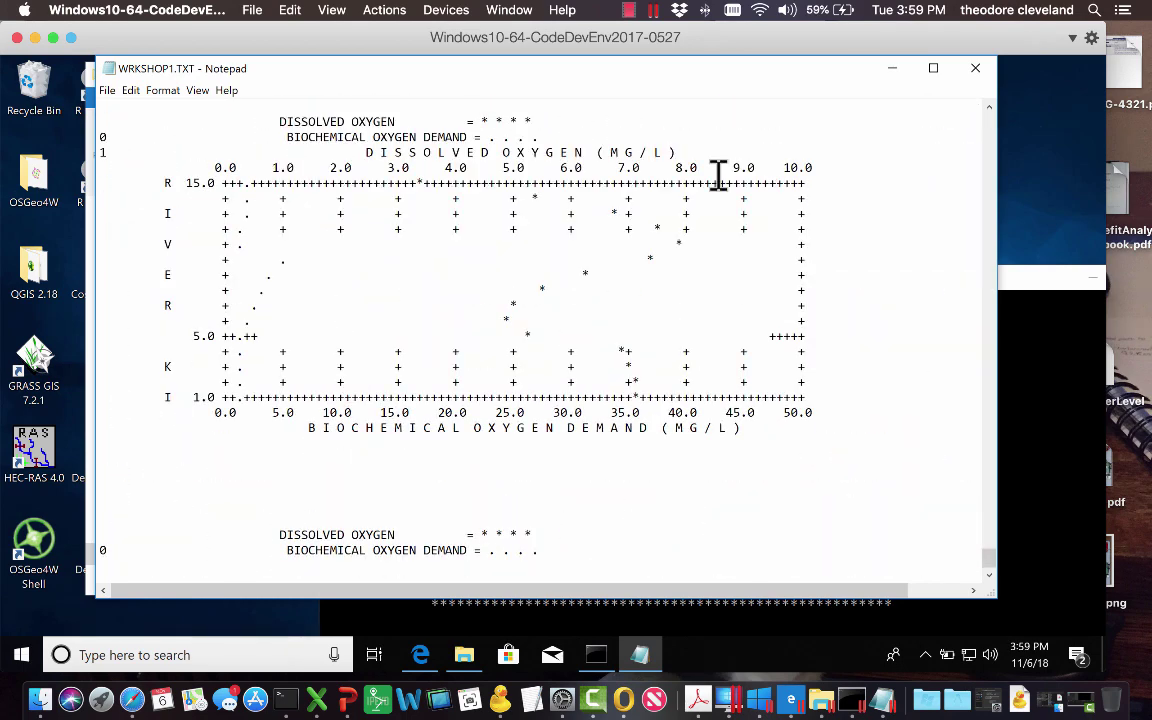
left_click(974, 70)
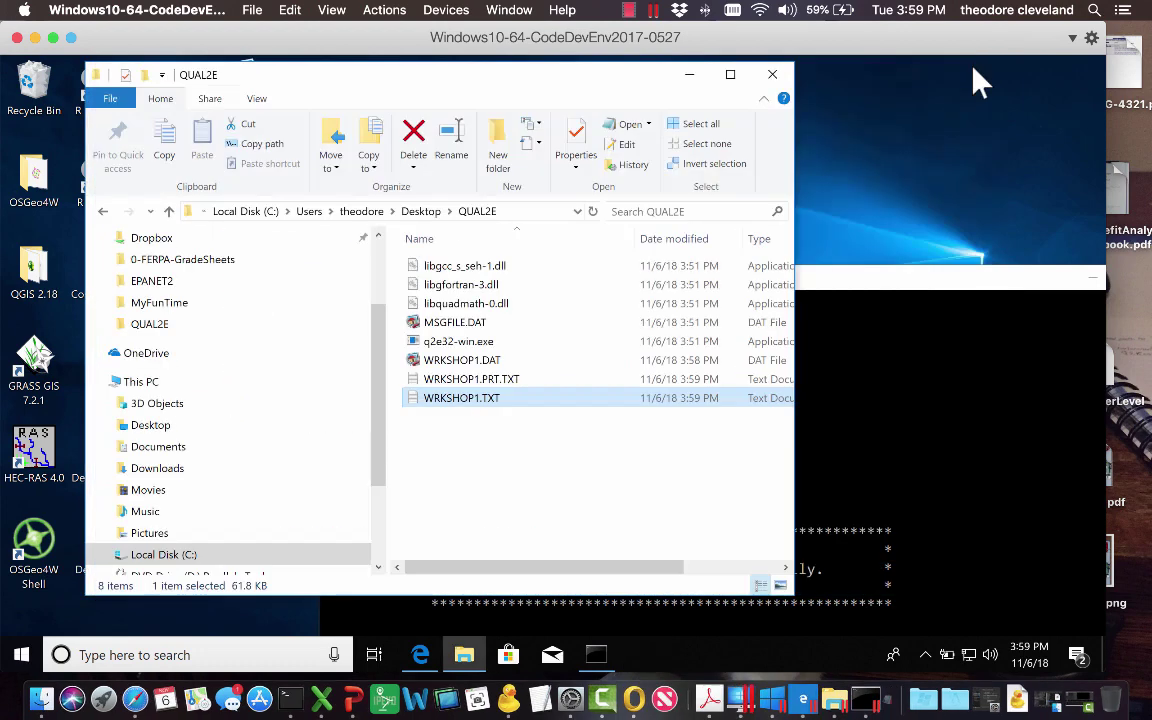
left_click_drag(883, 278, 810, 397)
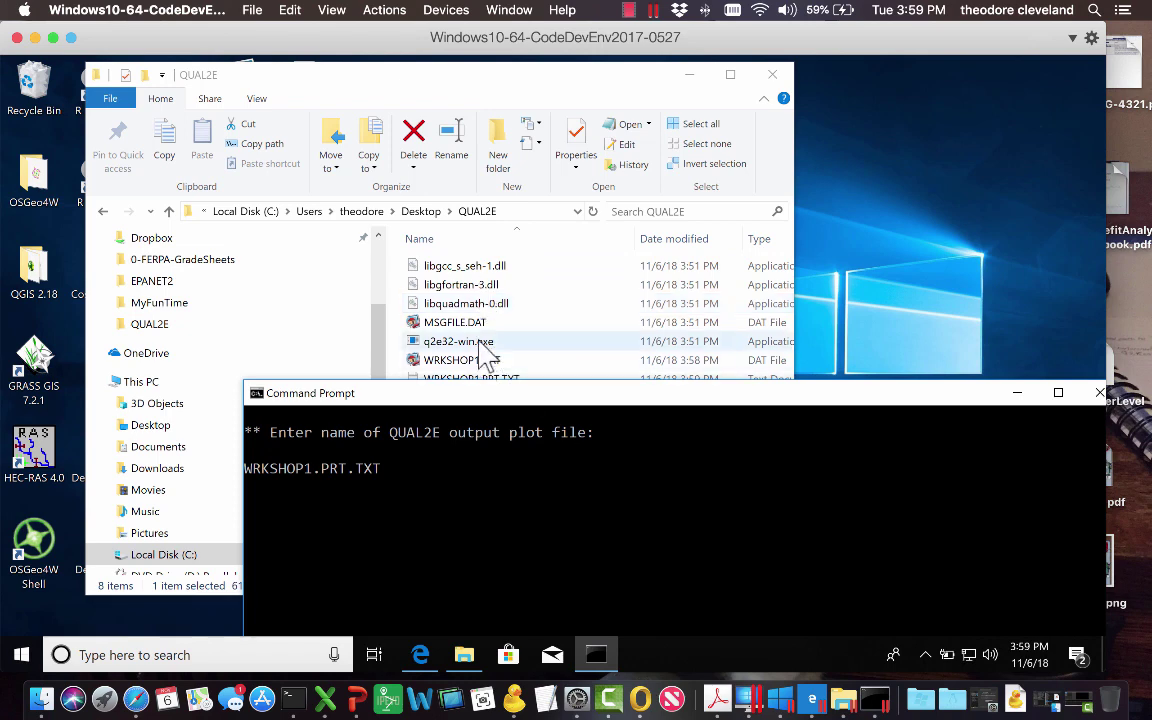
left_click_drag(537, 399, 425, 79)
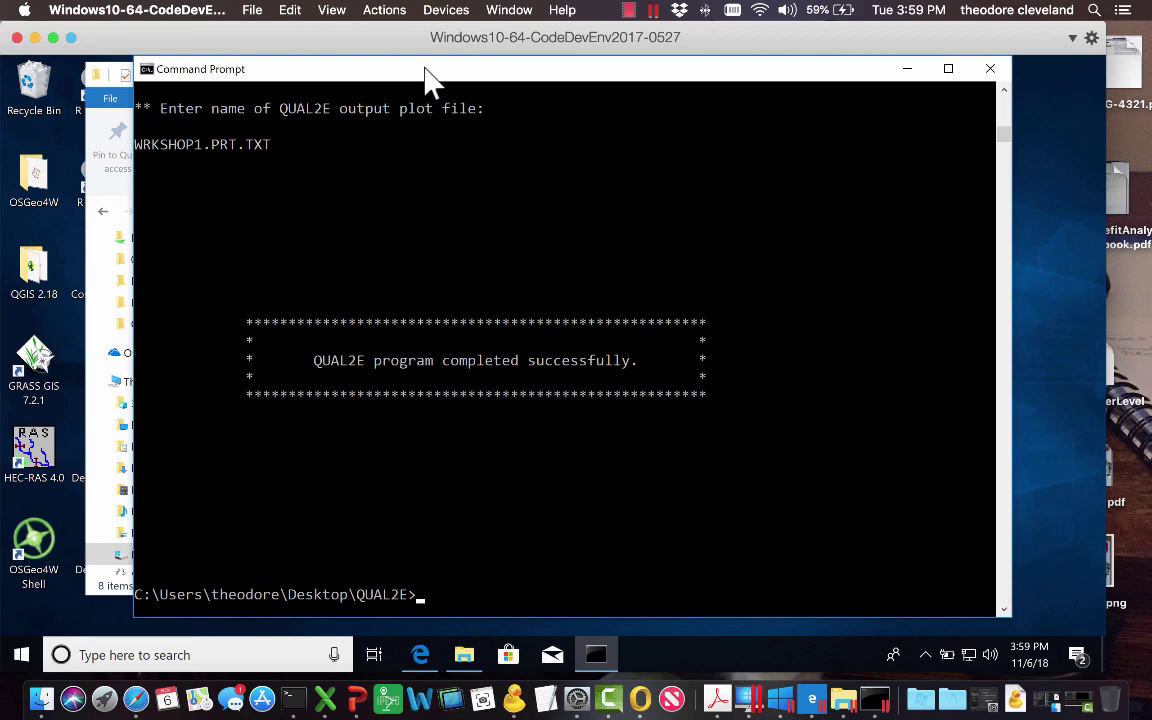
left_click_drag(425, 79, 470, 470)
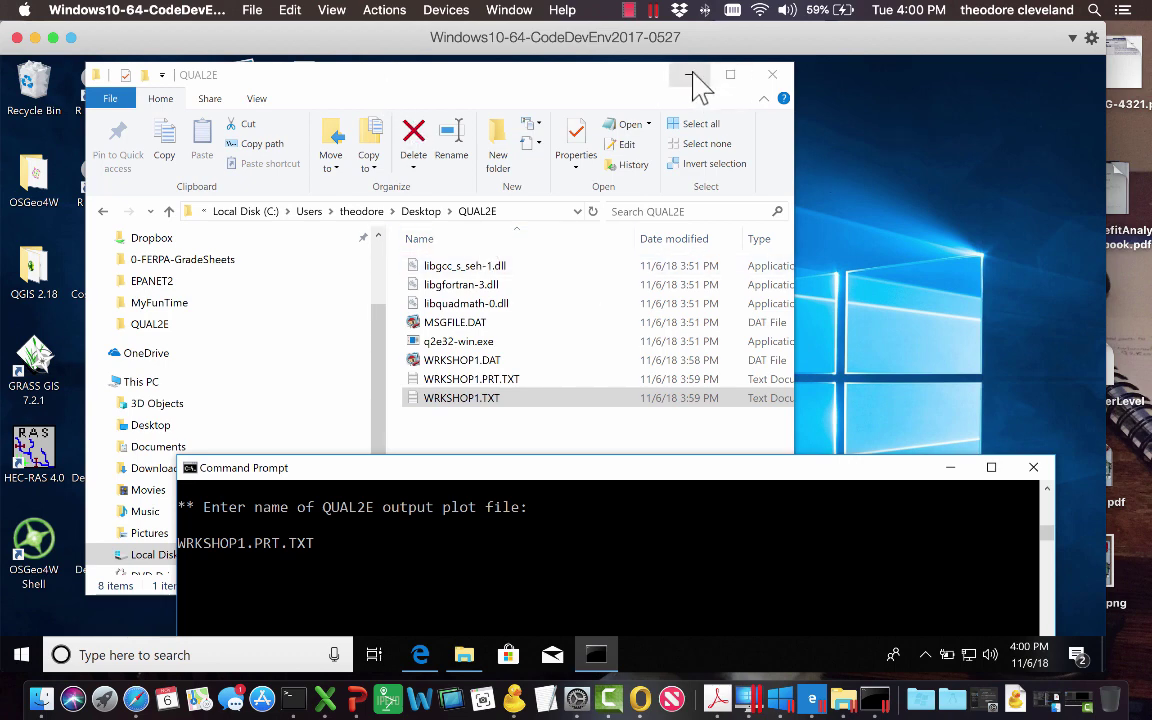
left_click(628, 11)
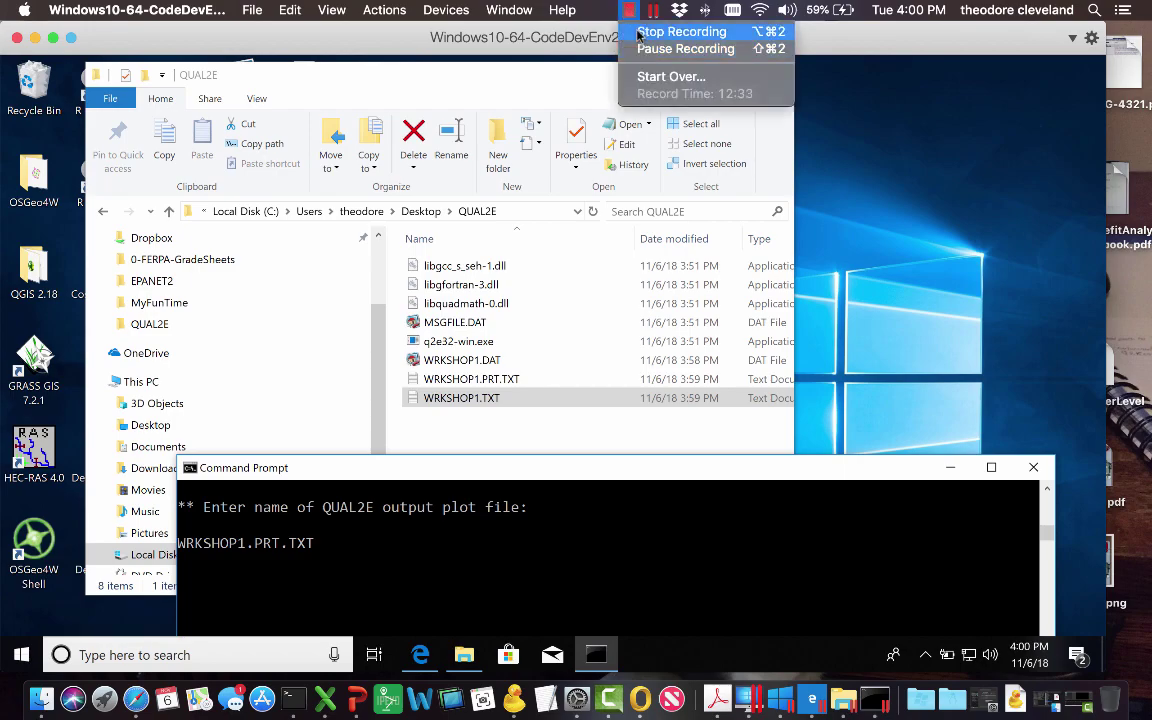